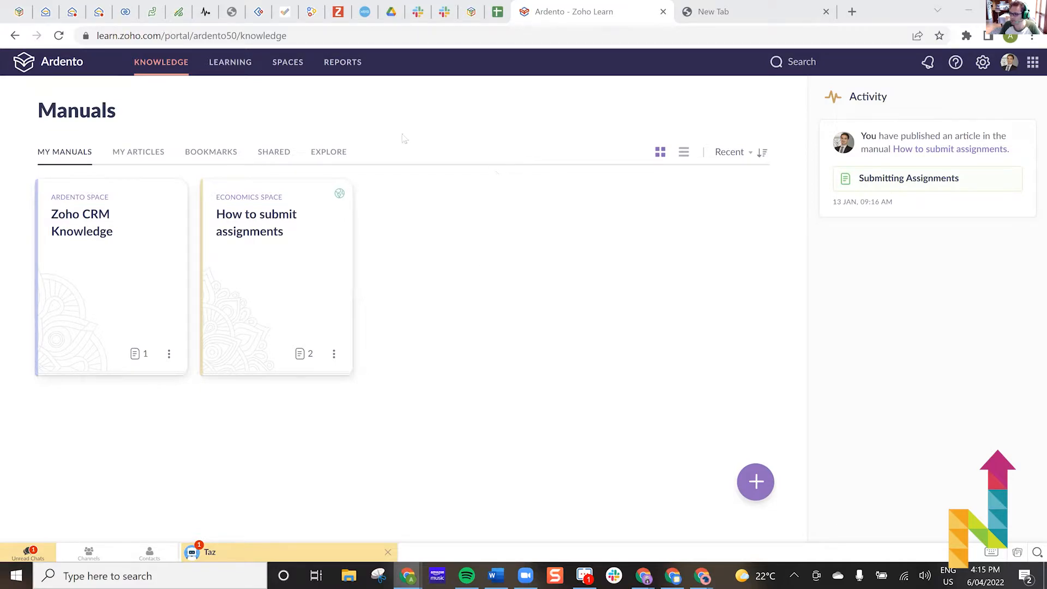
Step: Open the list of spaces and go into the Economics Space to view its manuals
click(70, 64)
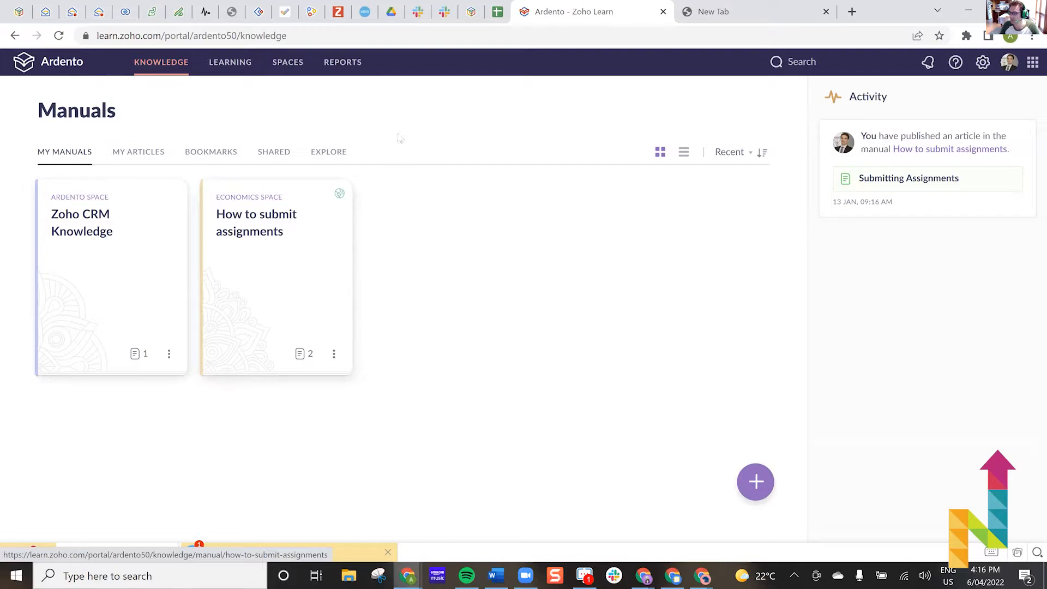
click(291, 65)
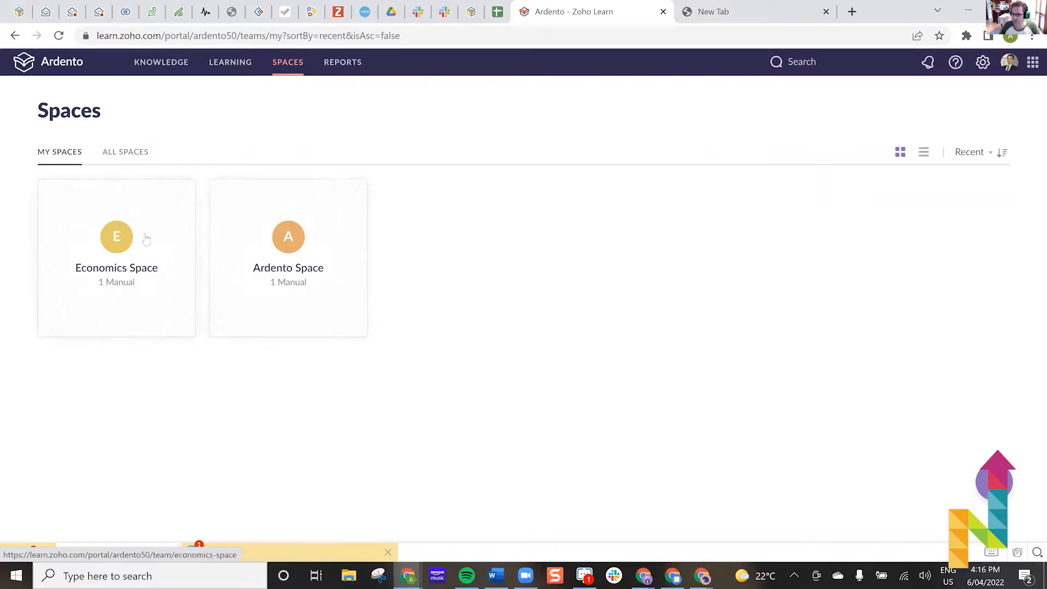
click(125, 240)
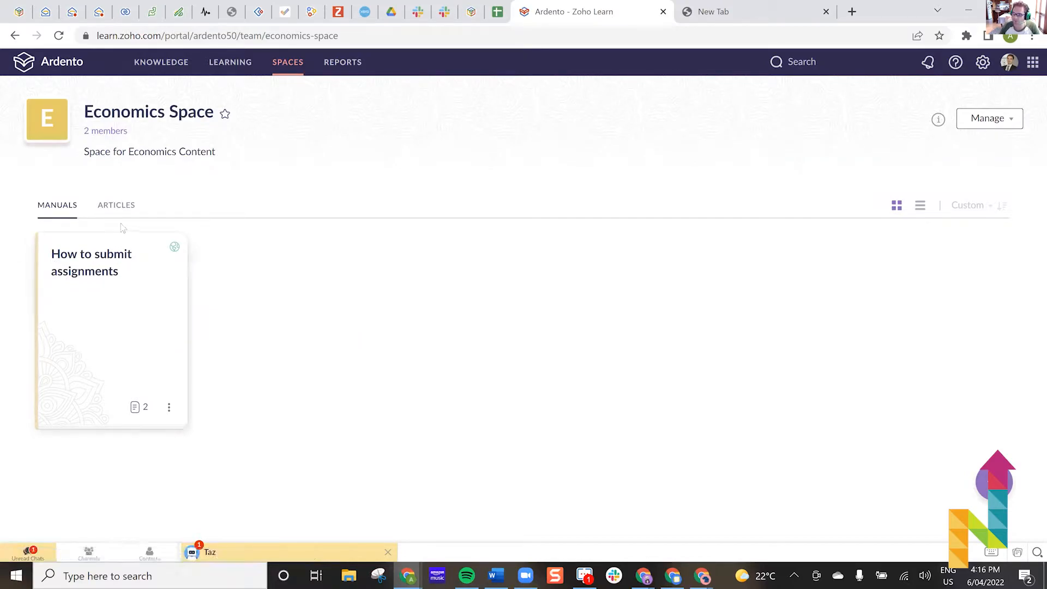
click(15, 35)
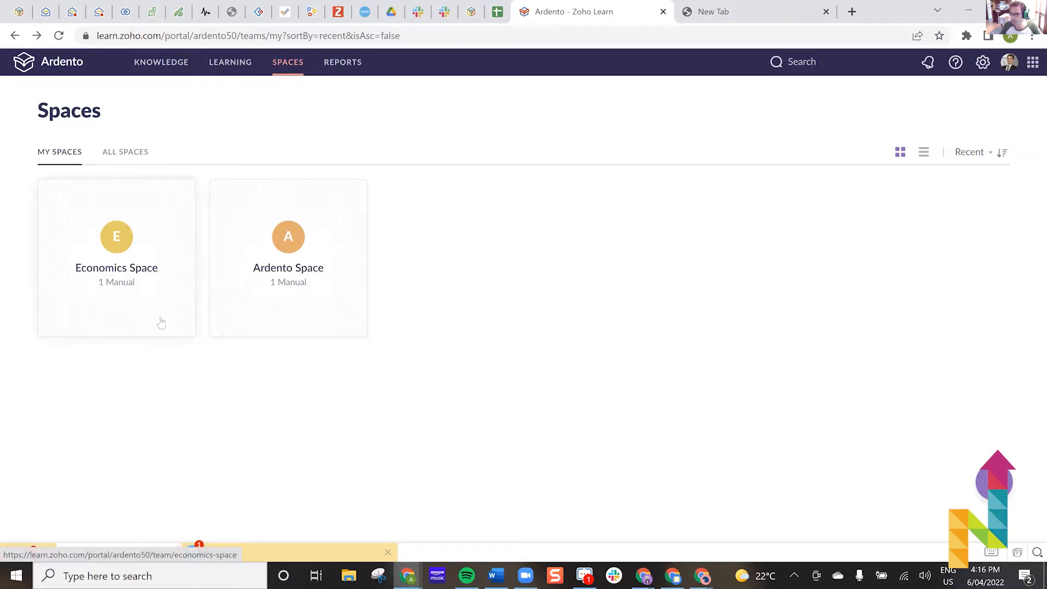
click(141, 281)
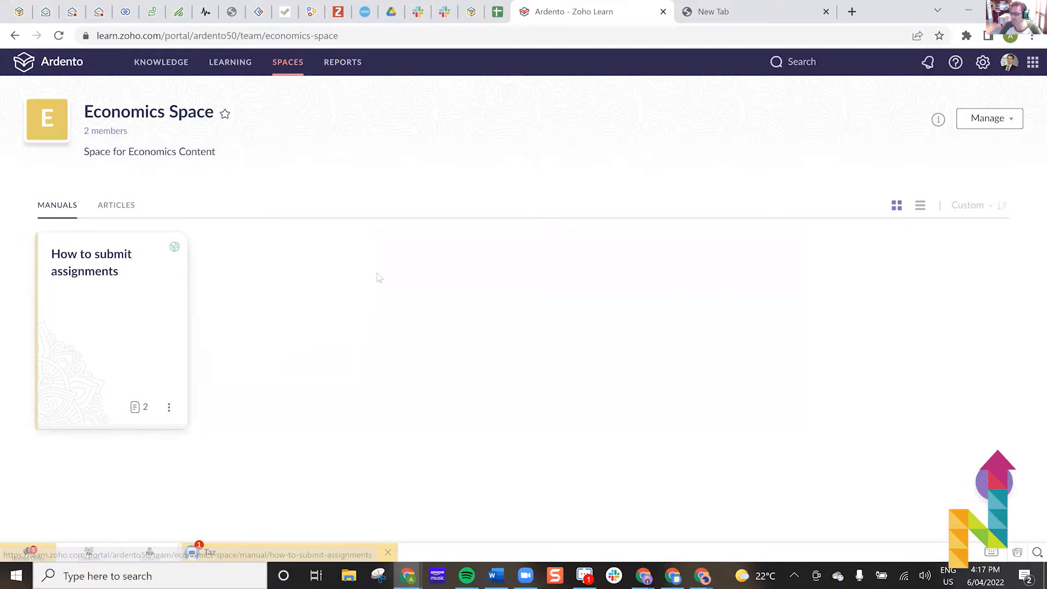
Step: Open the "How to submit assignments" manual and read through its Submitting Assignments article
click(96, 274)
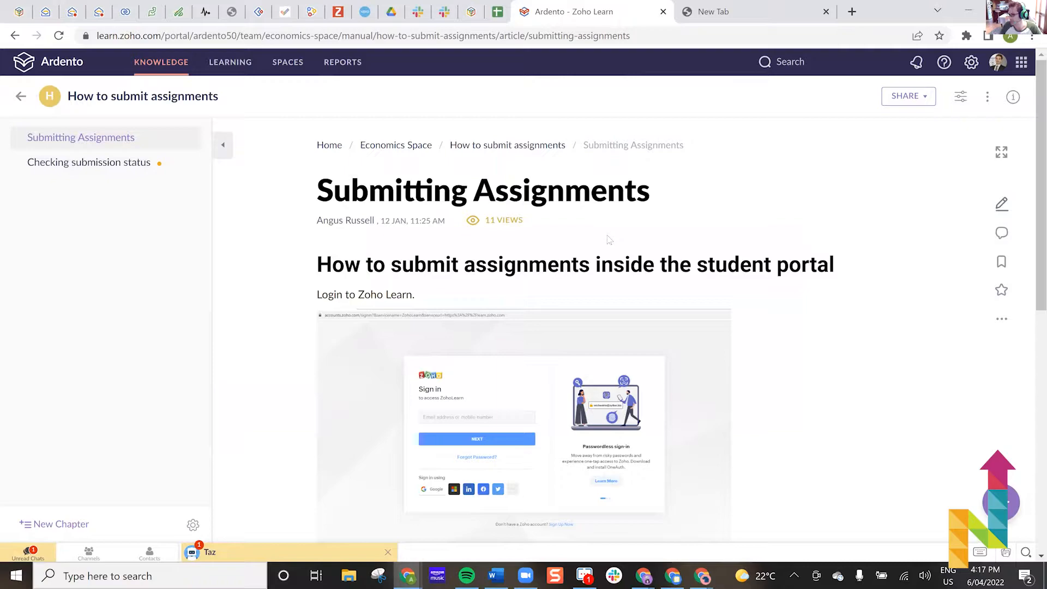
scroll(423, 240, down, 1)
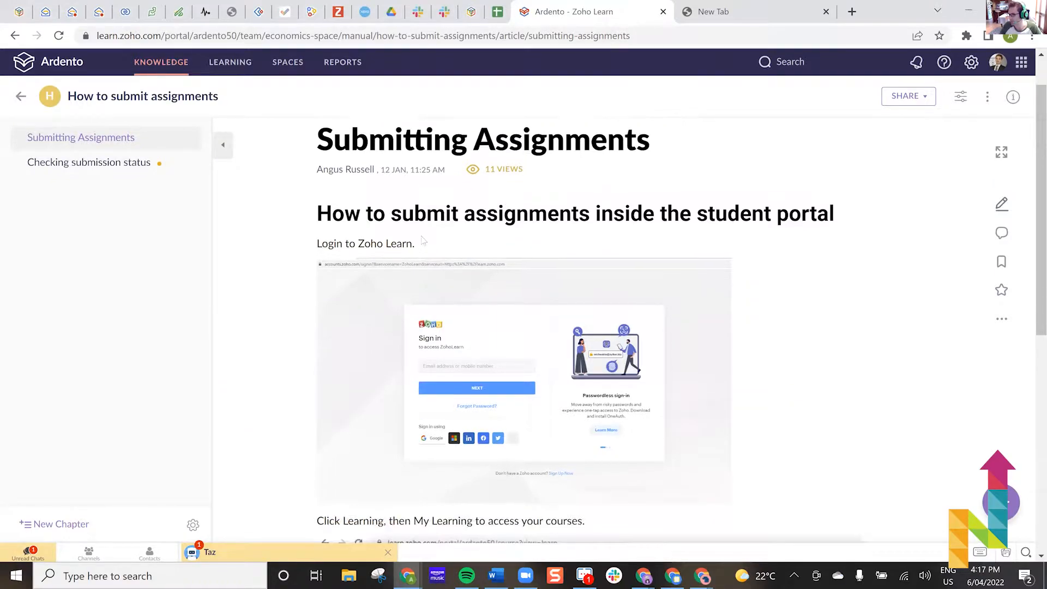
scroll(423, 240, down, 1)
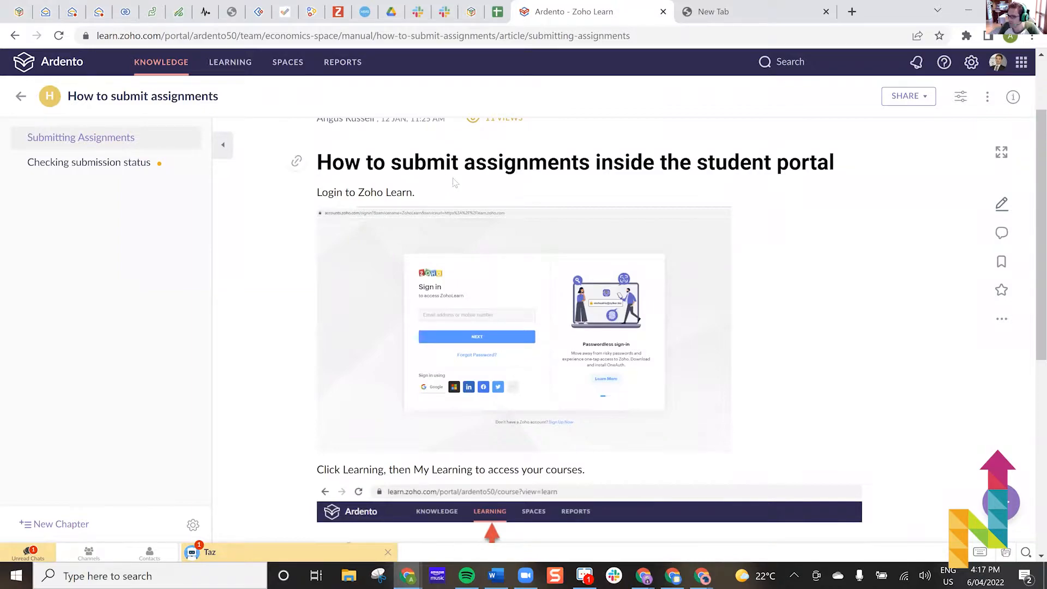
scroll(423, 213, down, 4)
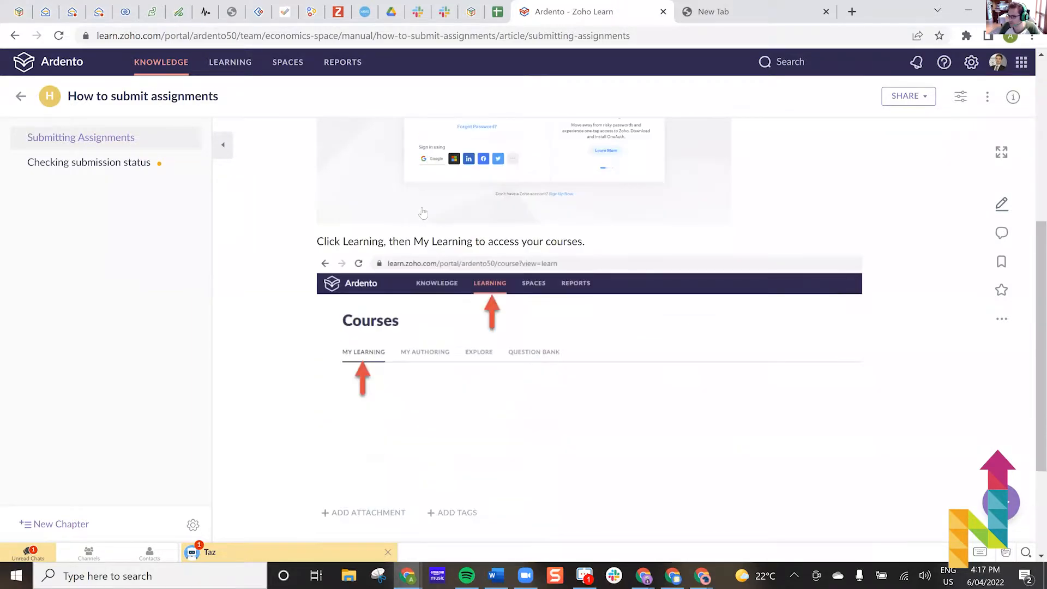
scroll(423, 213, down, 3)
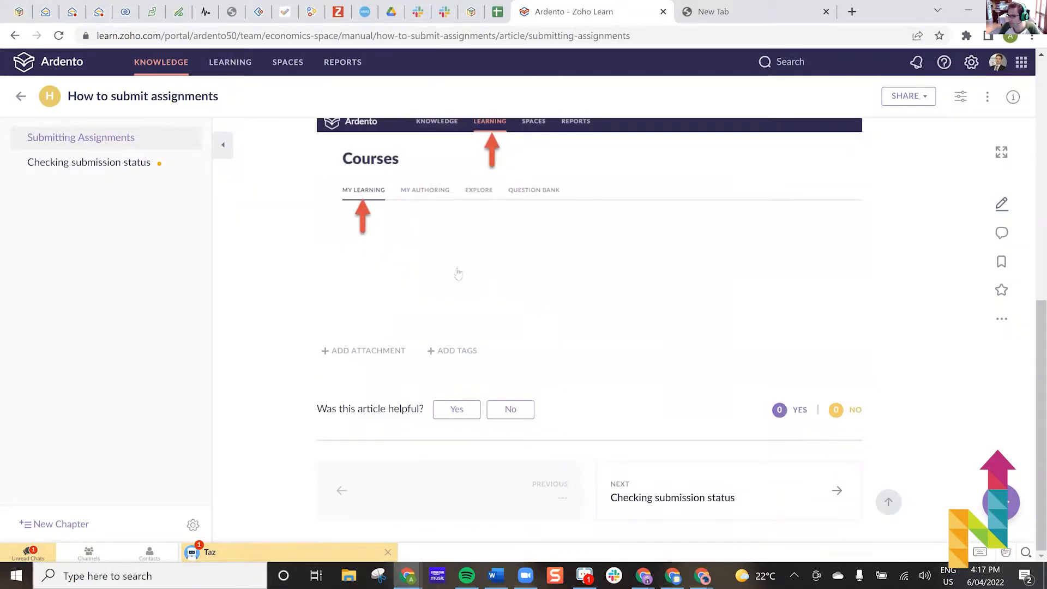
scroll(458, 273, up, 5)
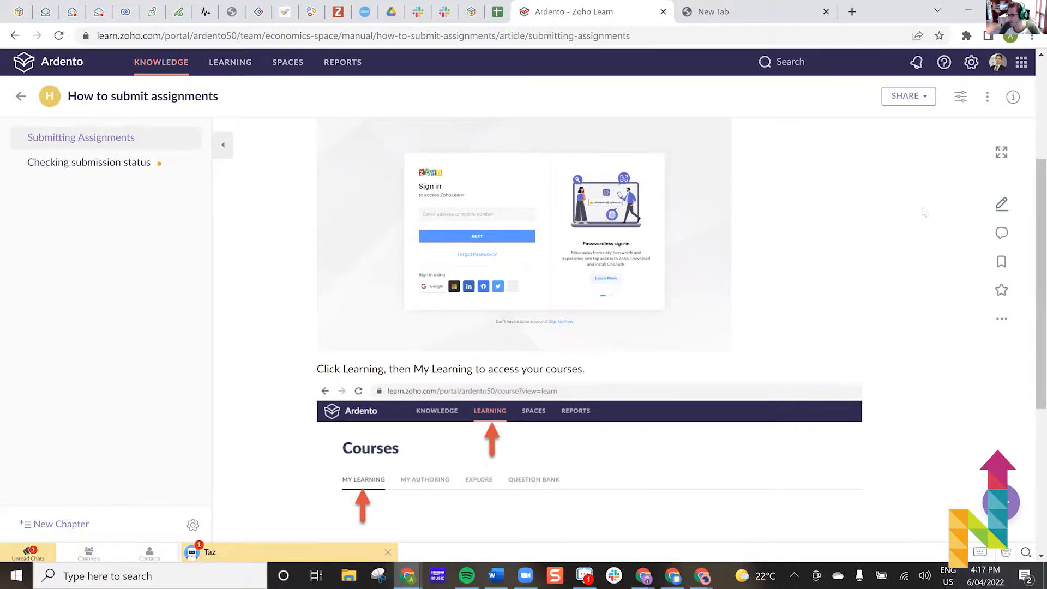
Step: Open the Submitting Assignments article for editing, look over the formatting tools, and leave the editor without changes
click(1001, 206)
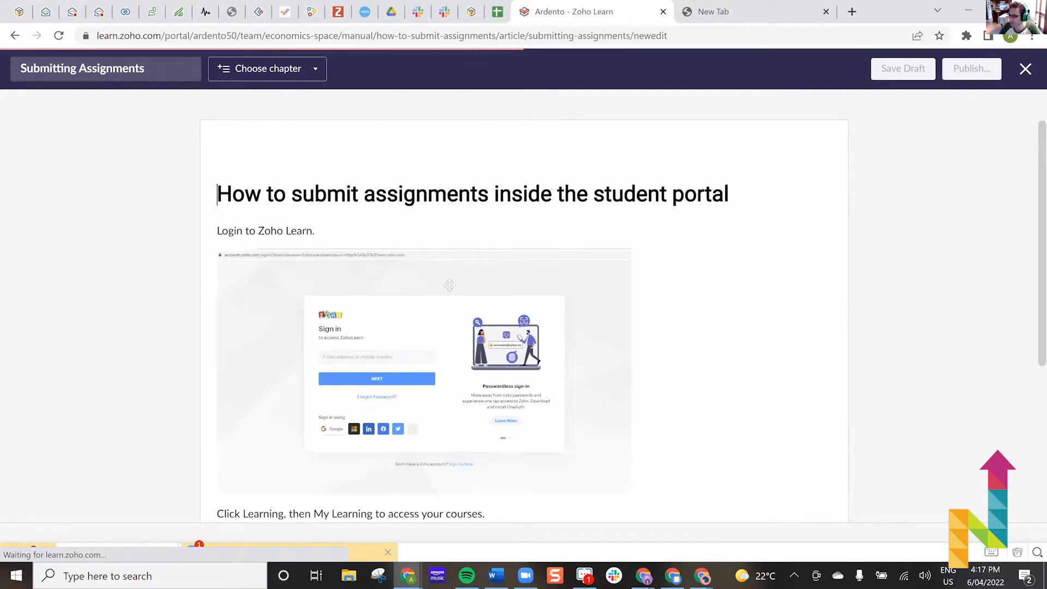
click(370, 234)
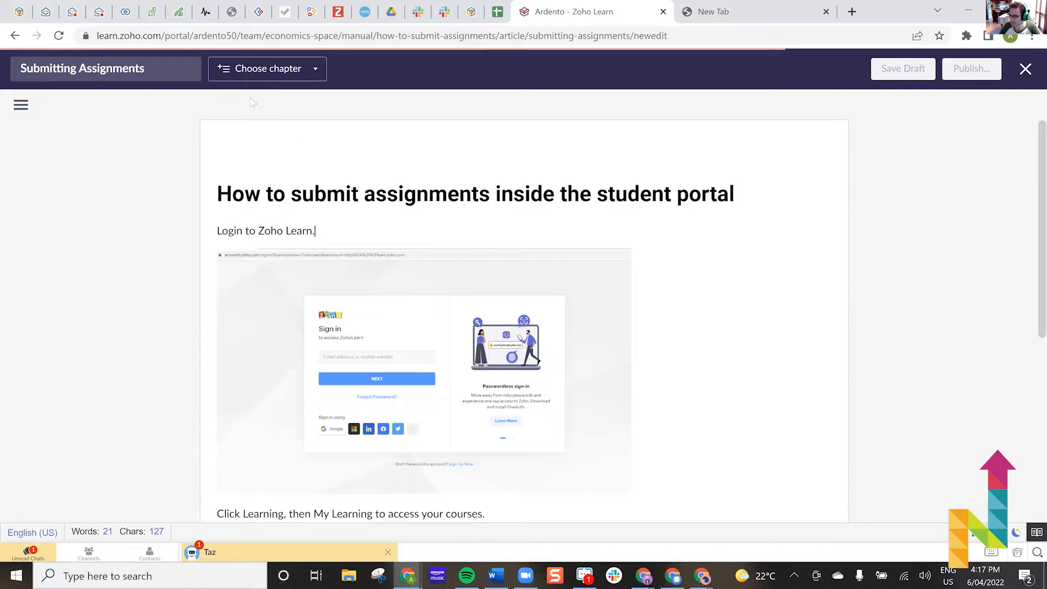
click(22, 106)
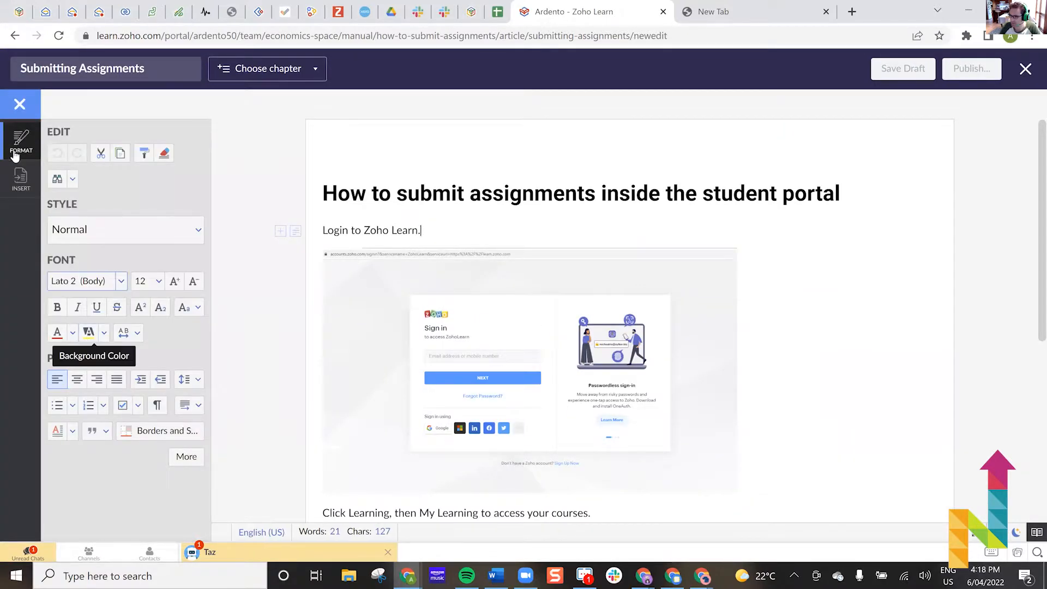
click(19, 106)
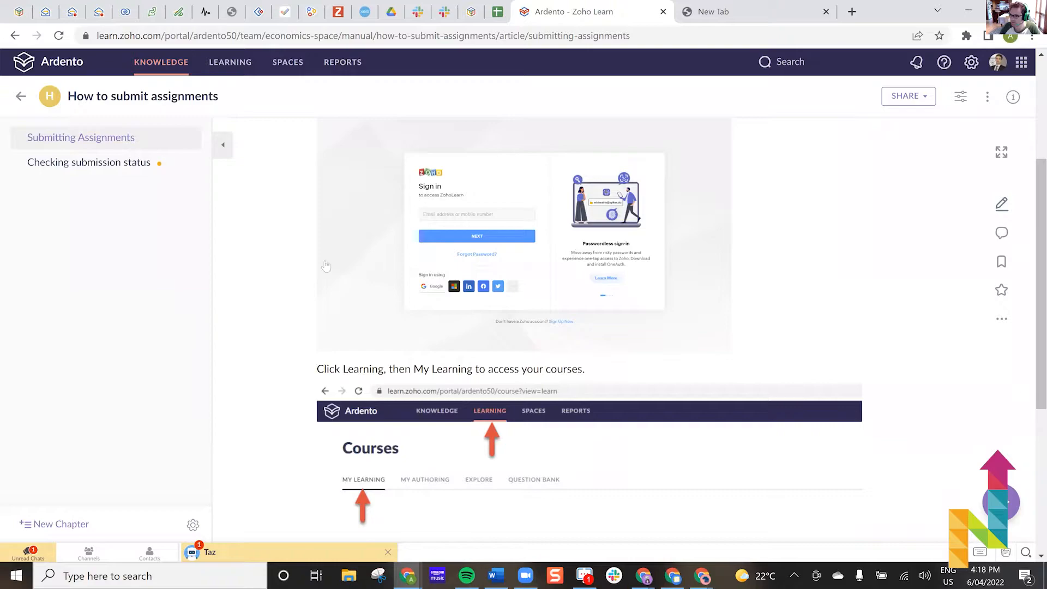
Step: View the draft article "Checking submission status" and return to the list of spaces
click(89, 162)
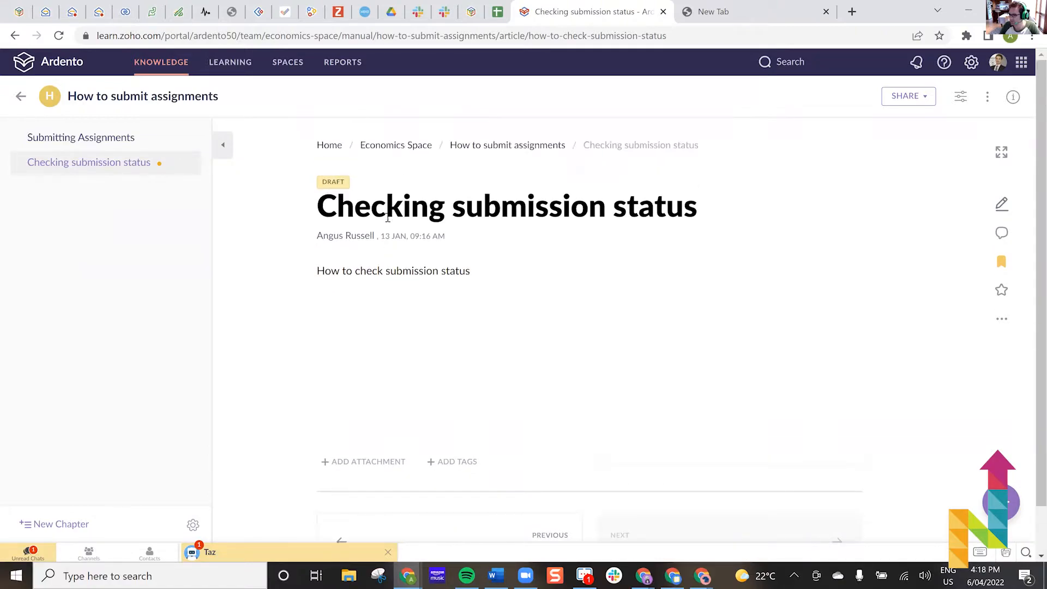
click(21, 97)
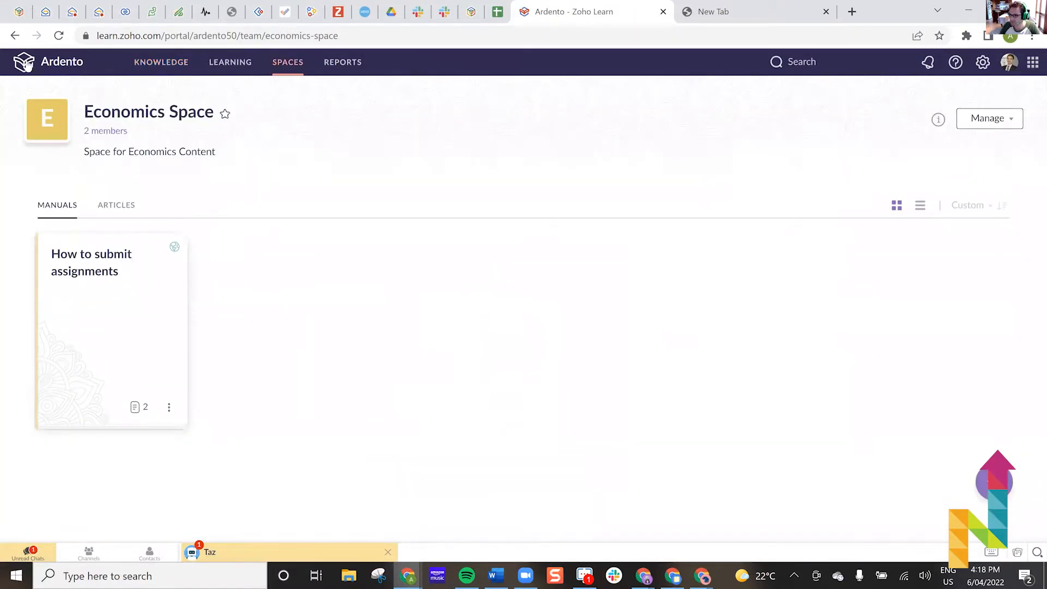
click(15, 36)
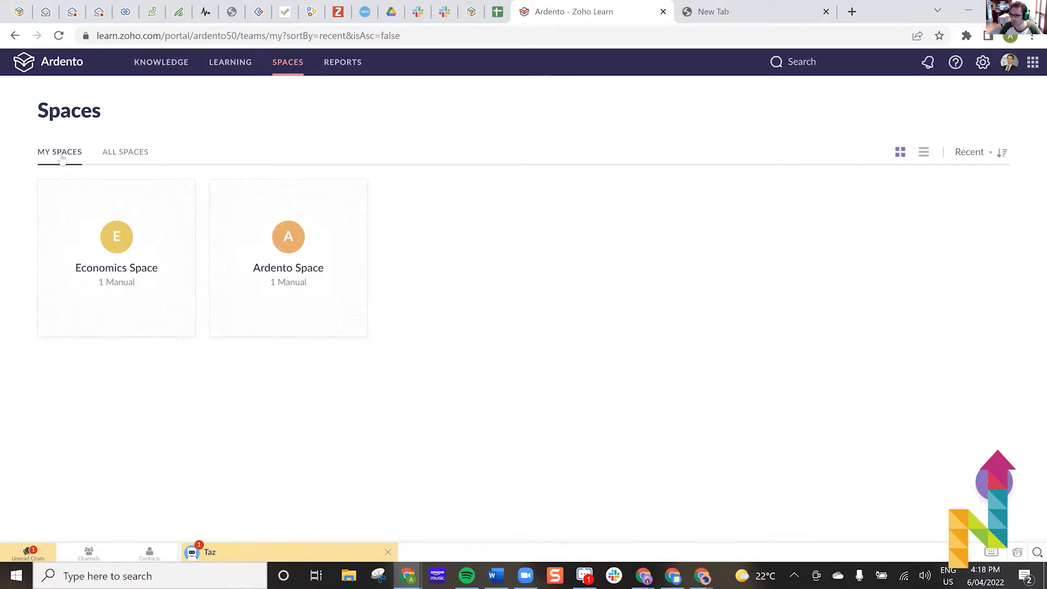
Step: Show all spaces in list layout and look at the available sort orders without changing the order
click(107, 153)
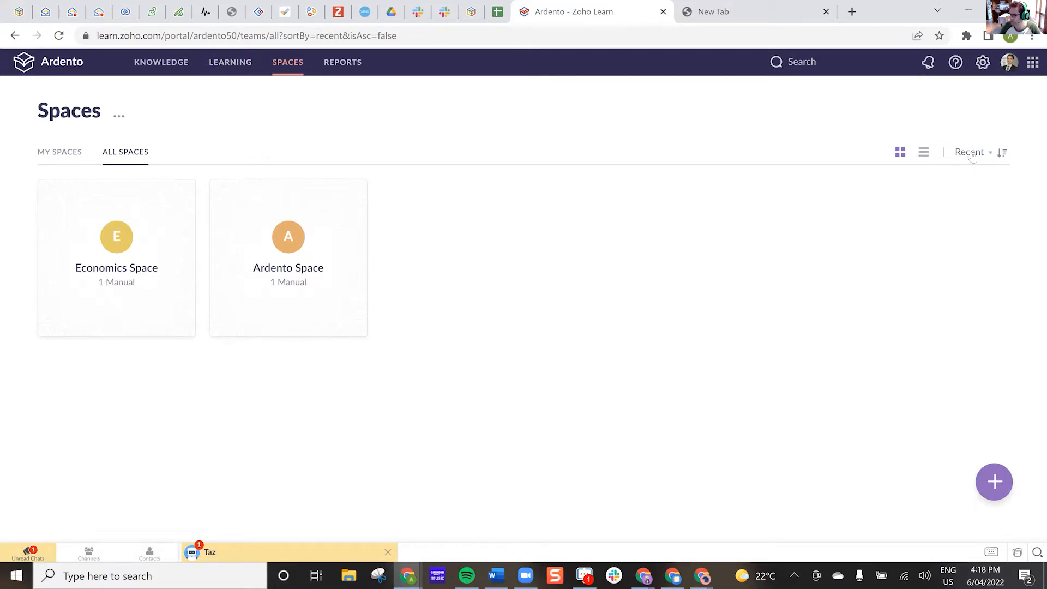
click(924, 153)
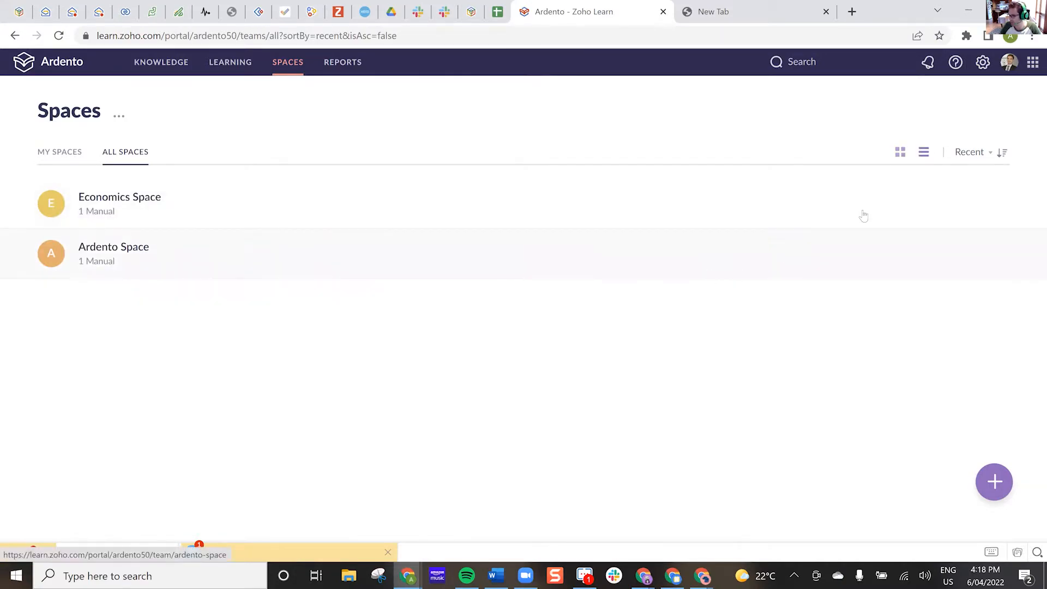
click(963, 153)
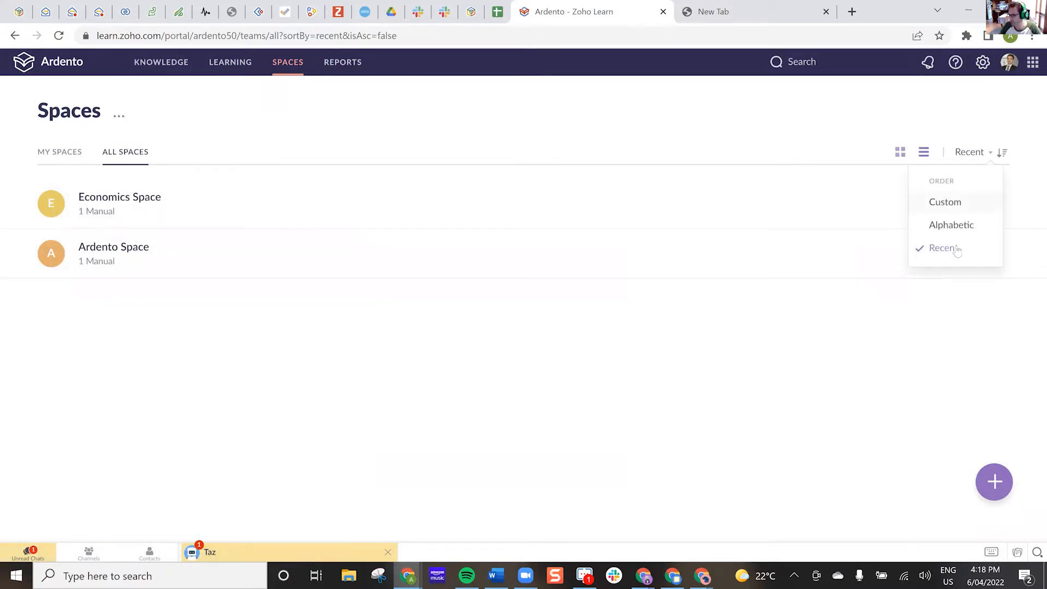
click(889, 354)
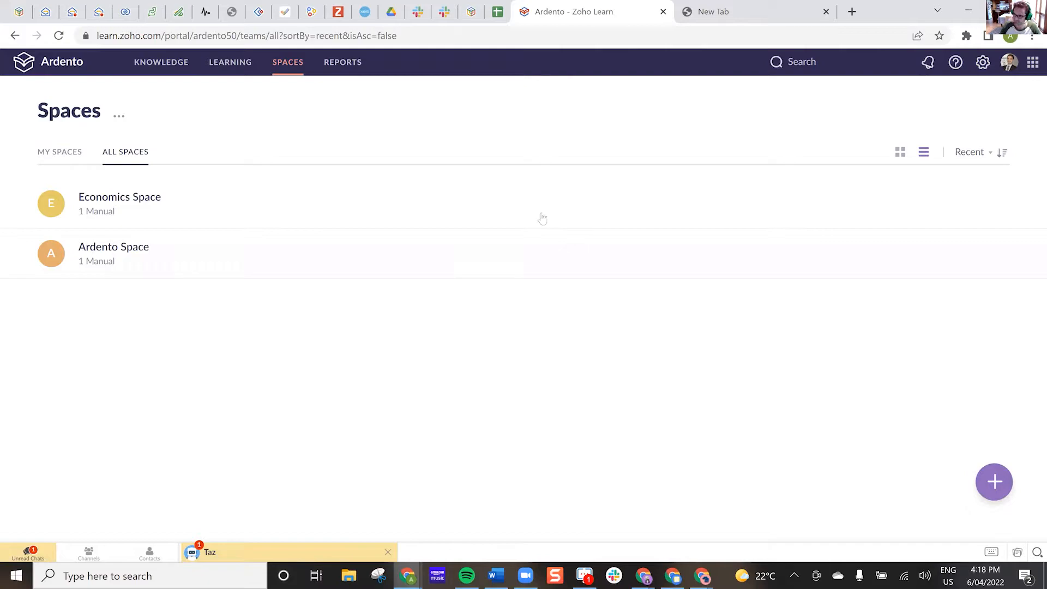
Step: Look through the knowledge area's own manuals, own articles, bookmarks, shared manuals and explorable manuals
click(227, 68)
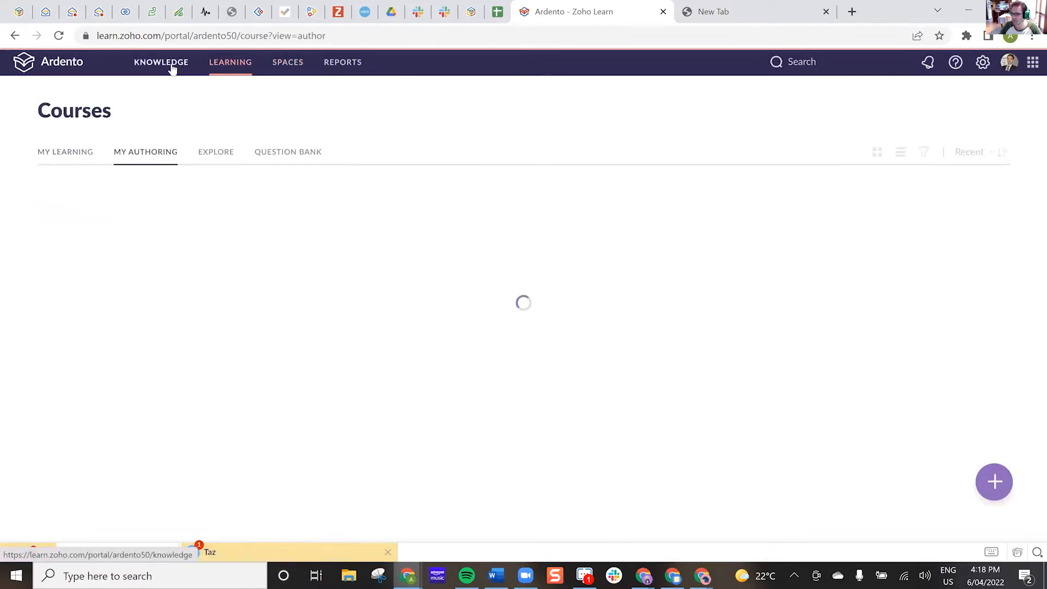
click(170, 67)
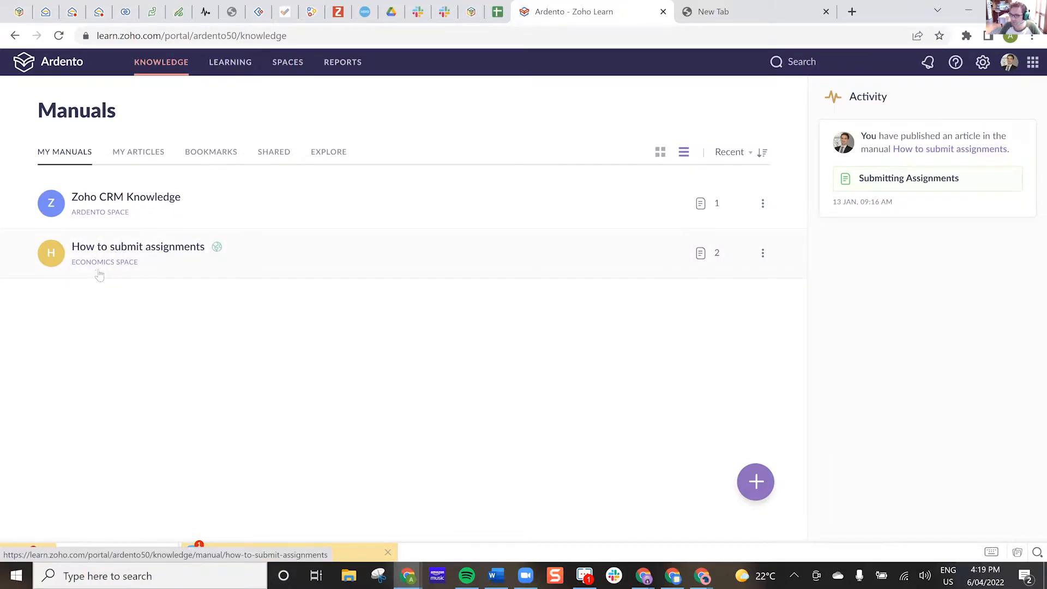
click(139, 156)
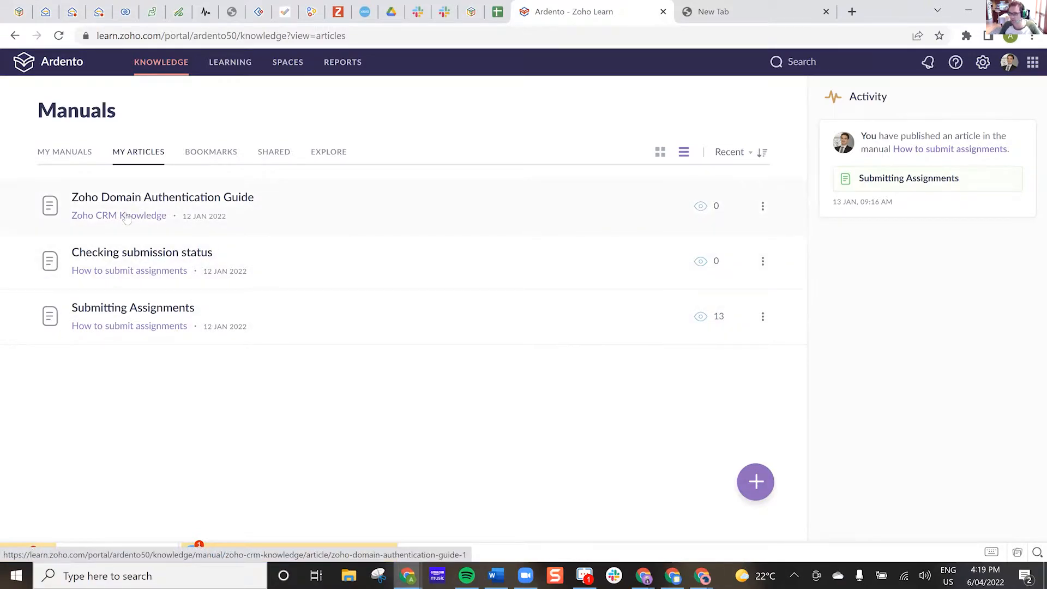
click(203, 155)
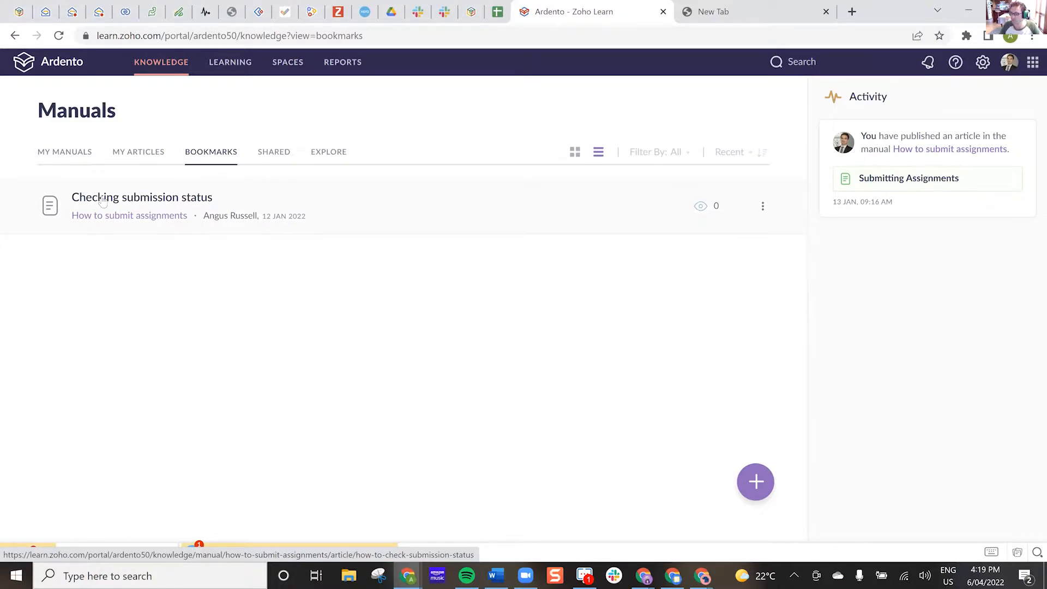
click(271, 165)
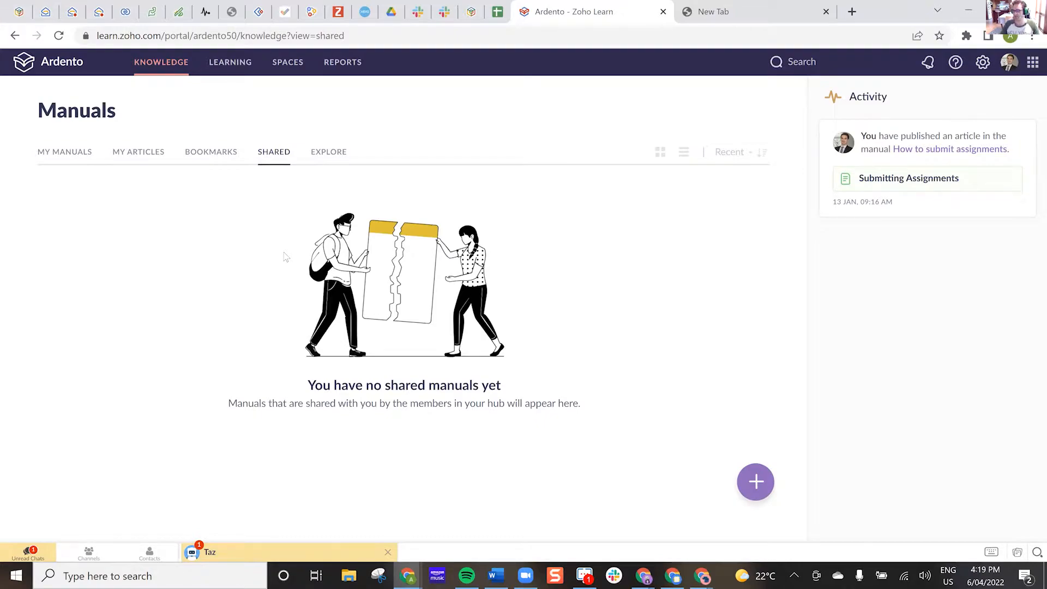
click(315, 153)
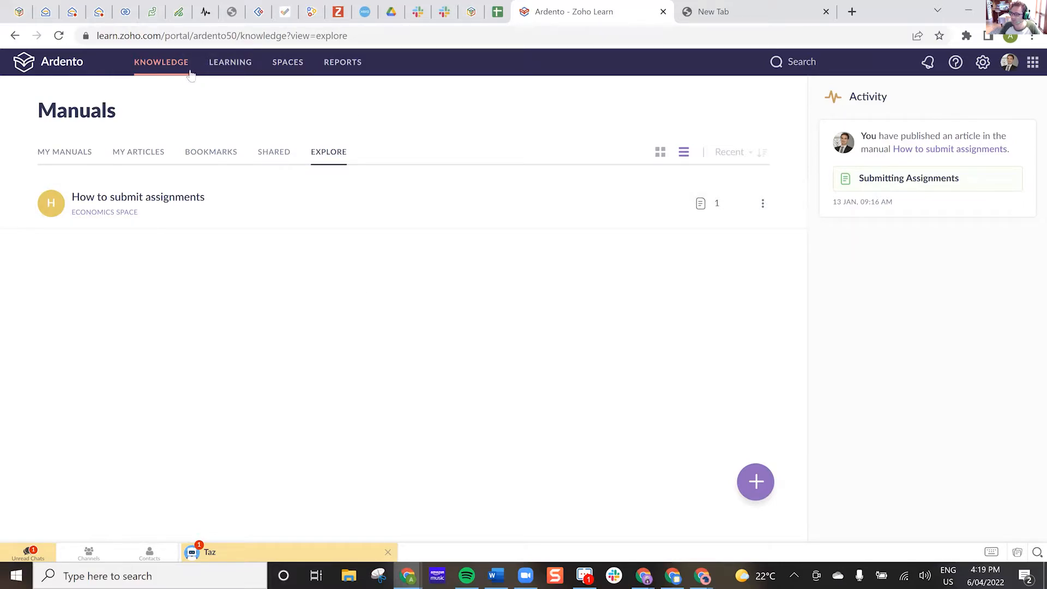
Step: Look at the enrolled courses and the authored courses in the learning area
click(227, 71)
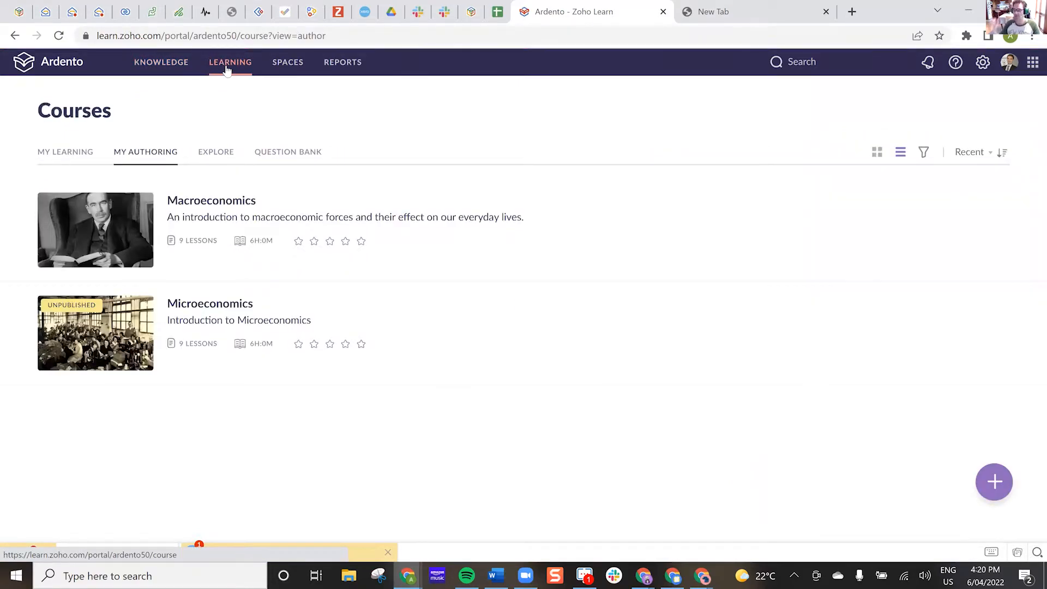
click(65, 152)
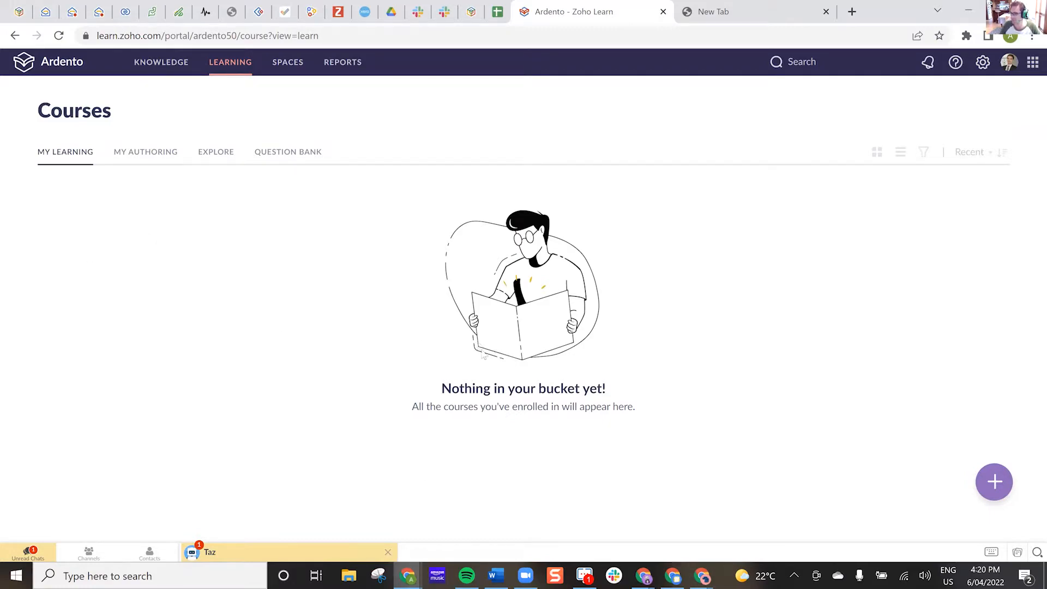
click(145, 154)
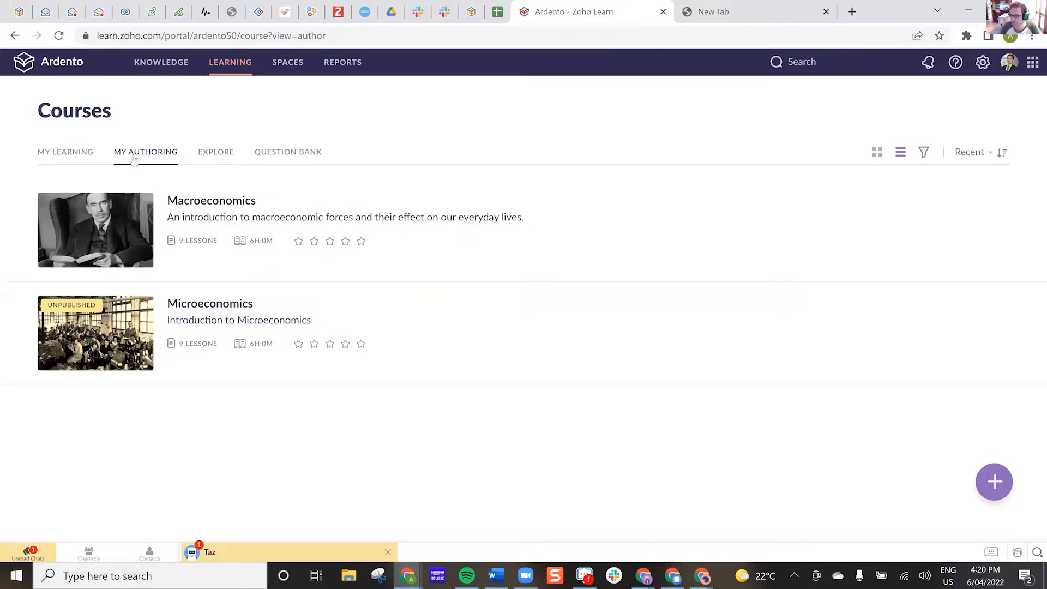
Step: Open the Macroeconomics course and add a chapter named "Week 7" after Week 6
click(125, 206)
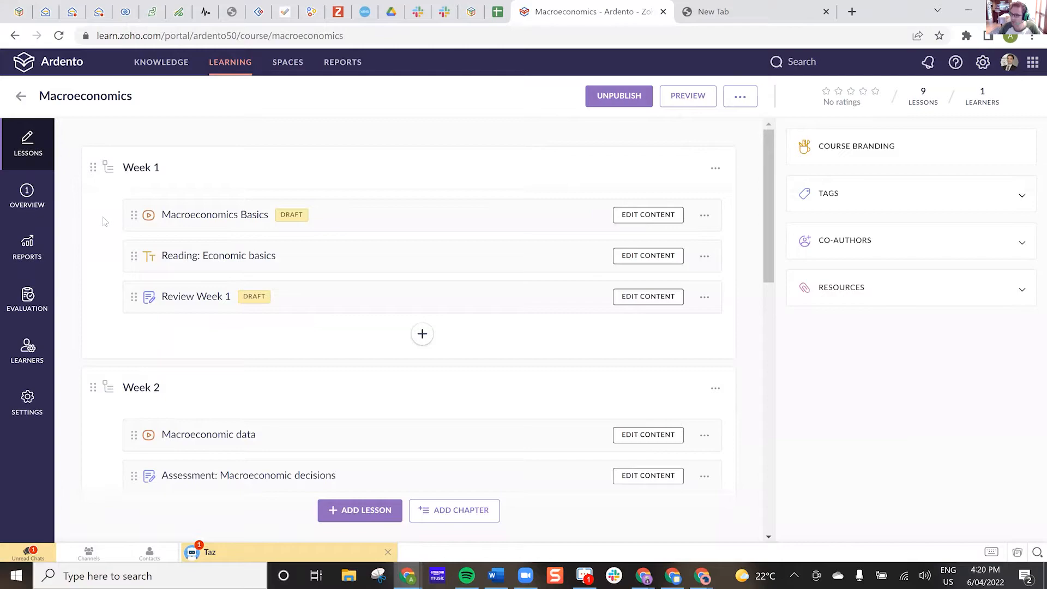
scroll(99, 225, down, 1)
scroll(100, 226, down, 1)
scroll(188, 378, up, 2)
scroll(157, 236, down, 2)
scroll(157, 236, down, 10)
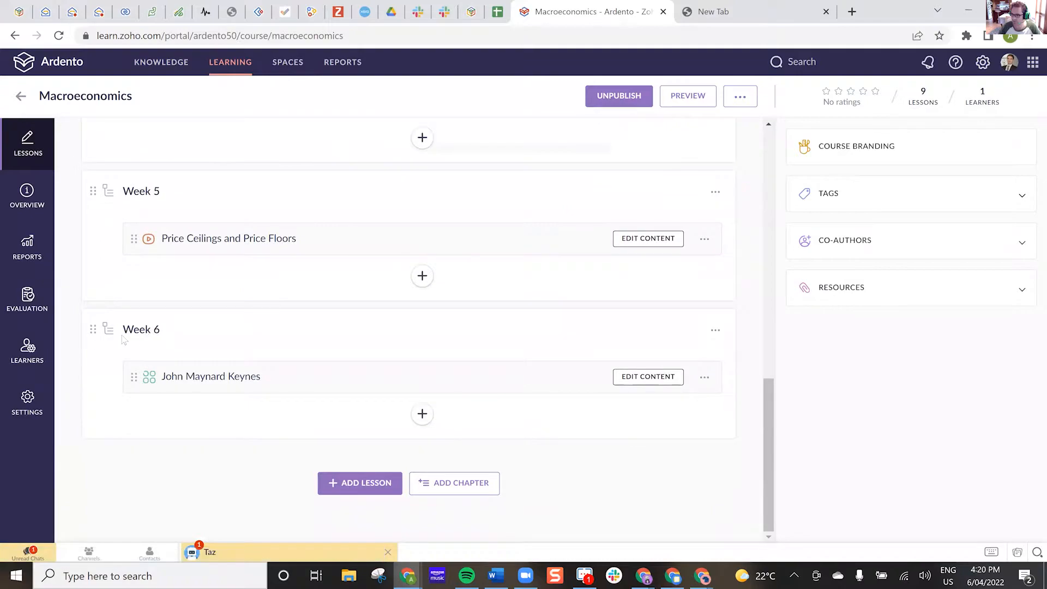
click(475, 484)
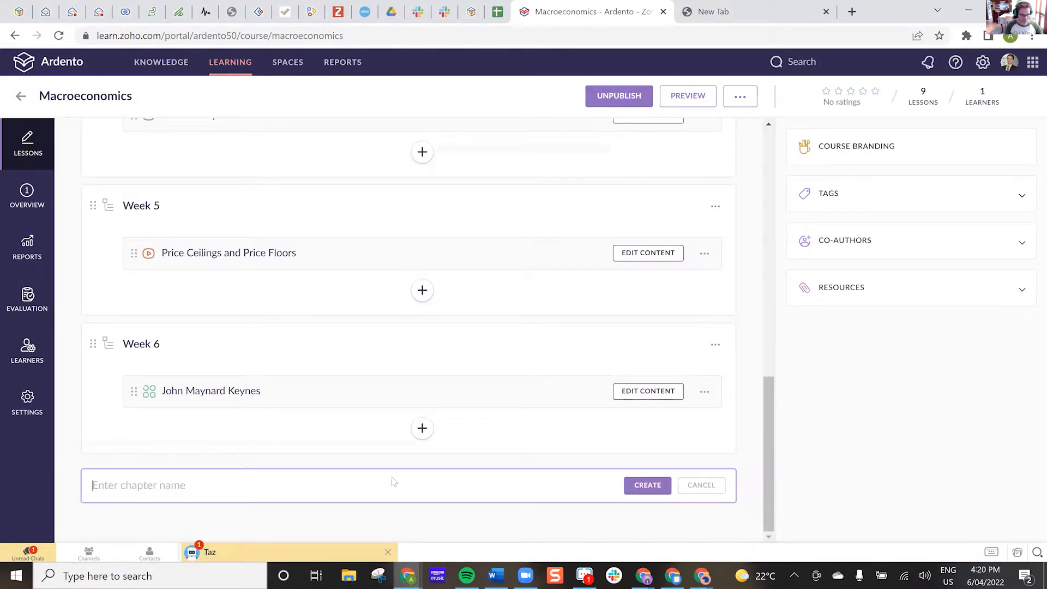
text(Week 7)
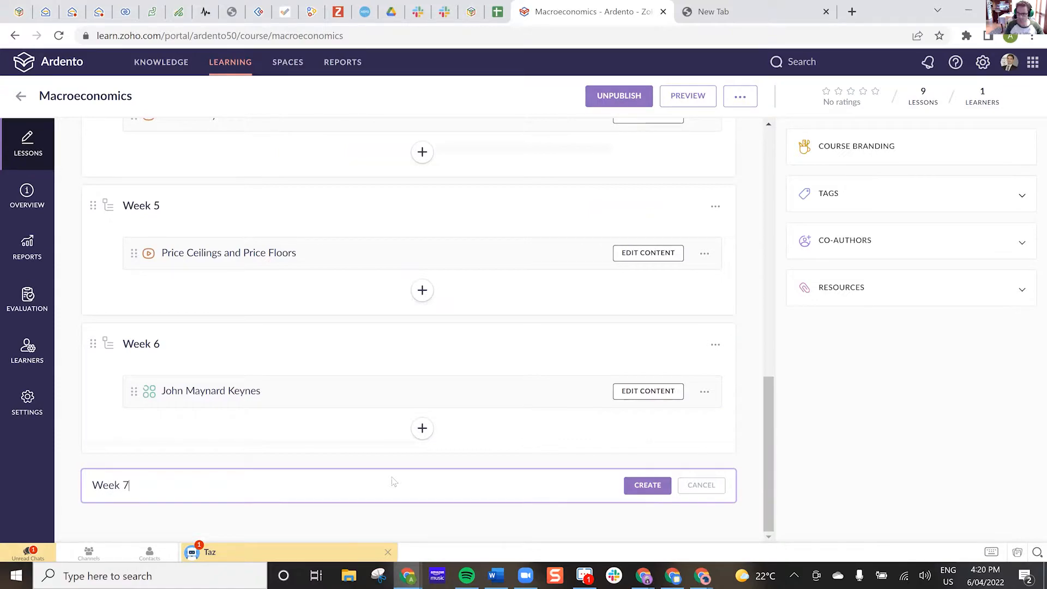
click(643, 490)
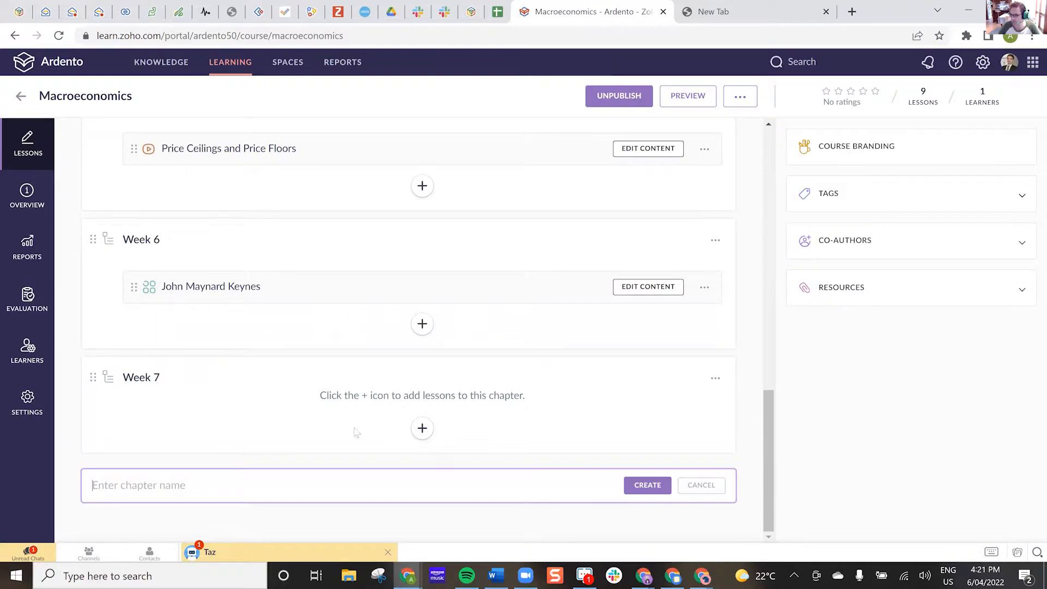
Step: Add a lesson named "Economic History" to the Week 7 chapter and choose video as its content type
click(421, 428)
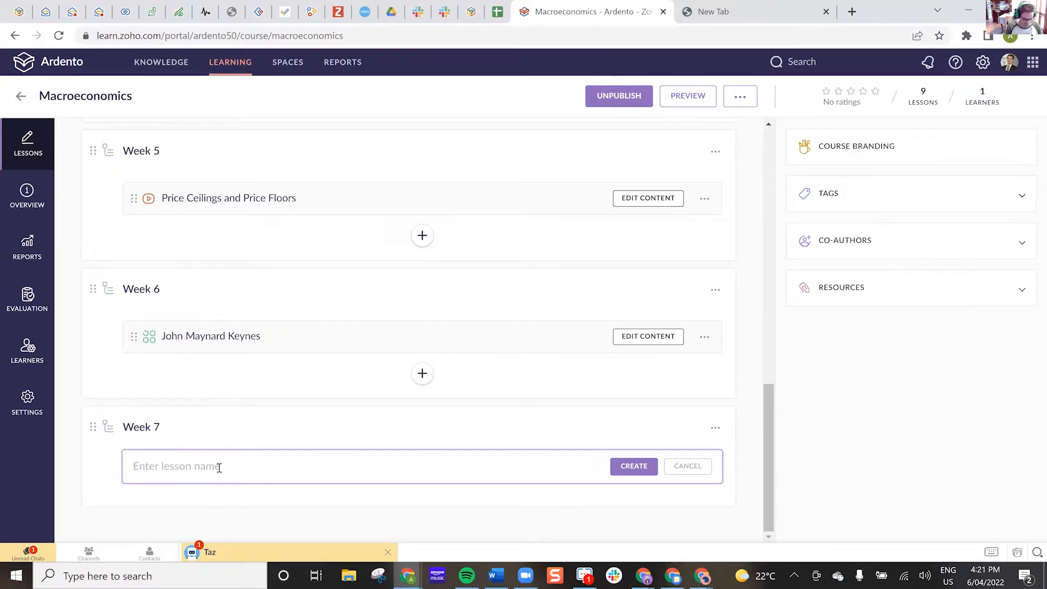
text(E)
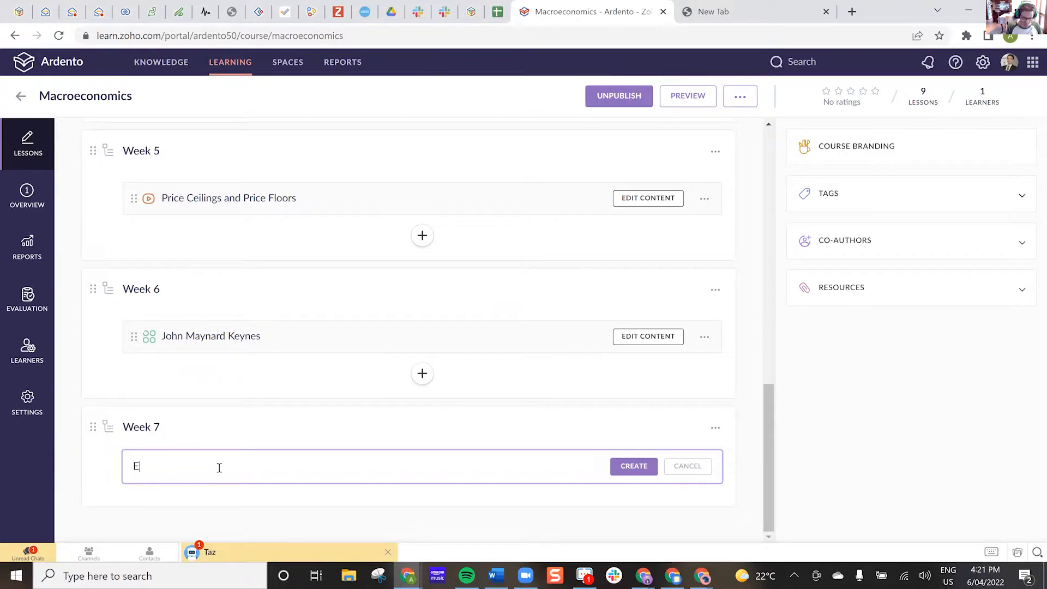
text(conomic Hi)
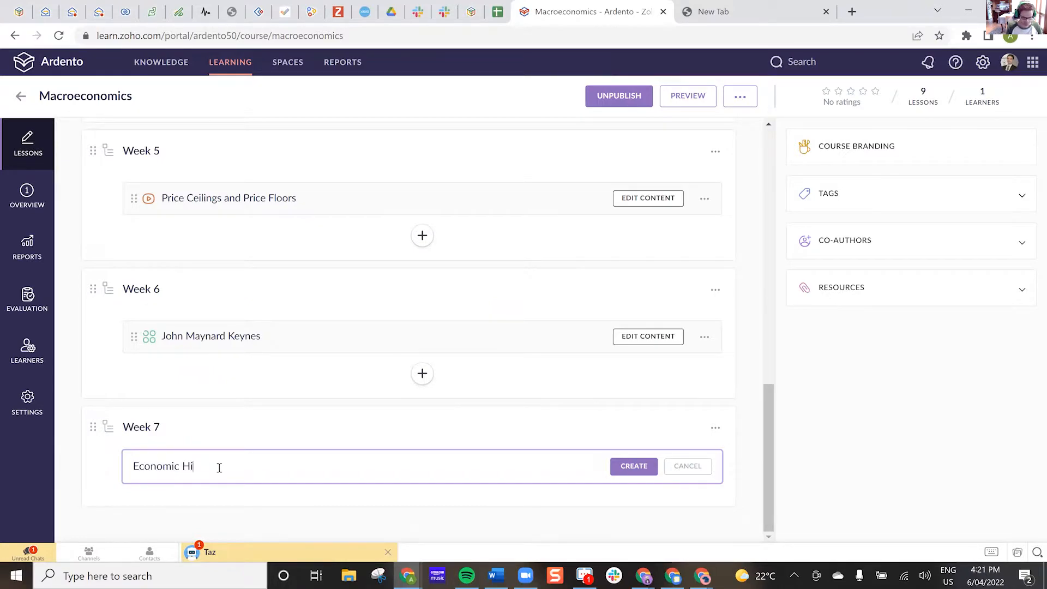
text(story)
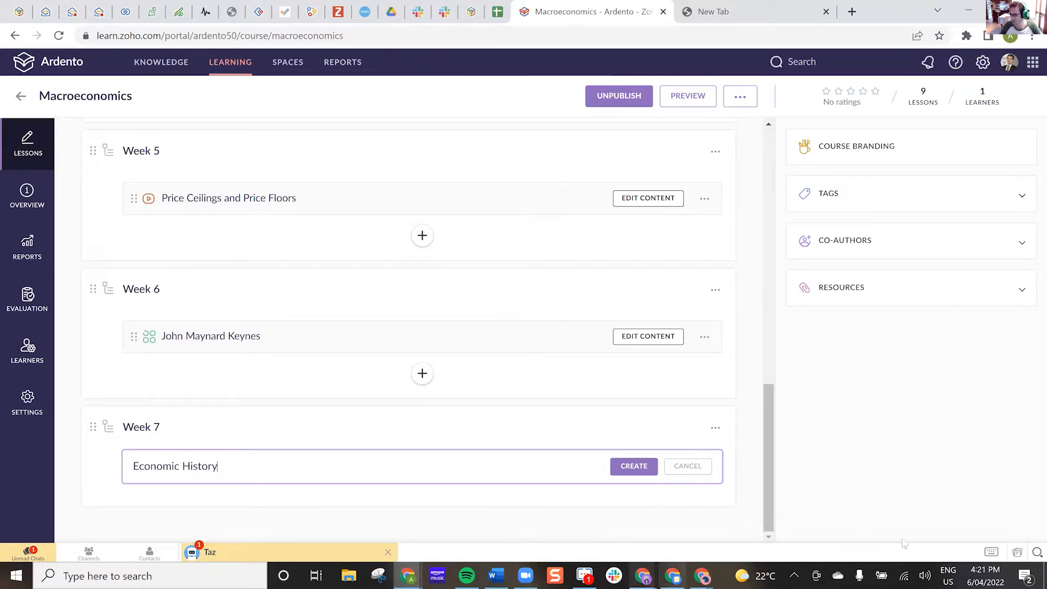
click(632, 466)
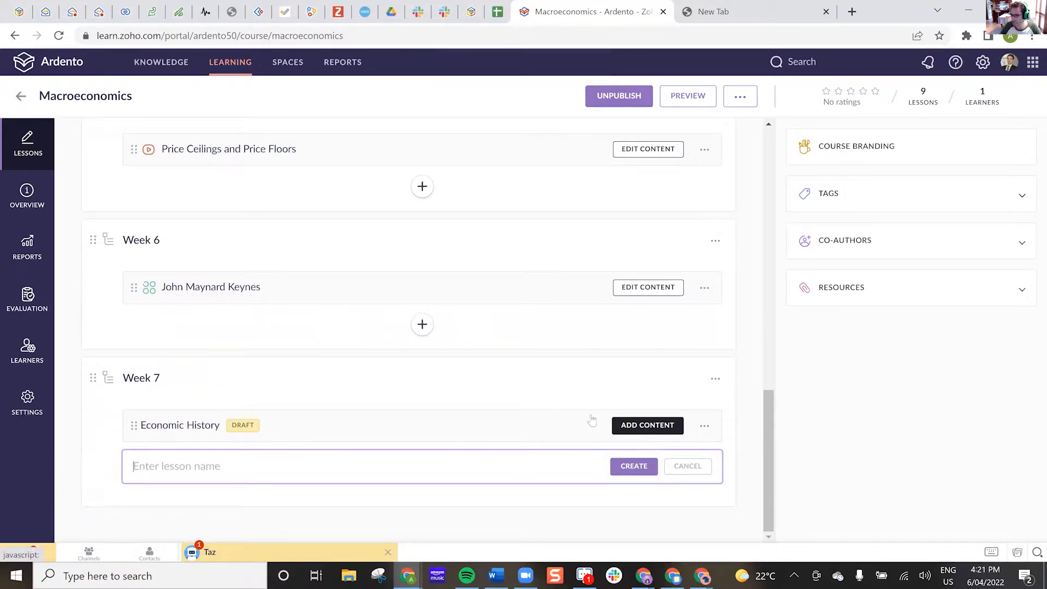
click(654, 427)
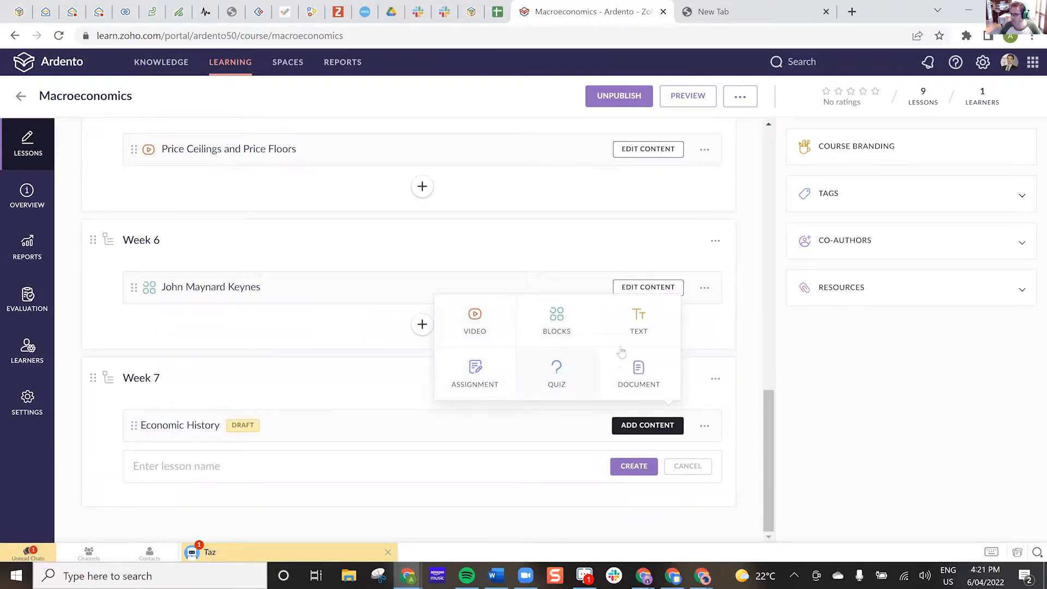
click(485, 319)
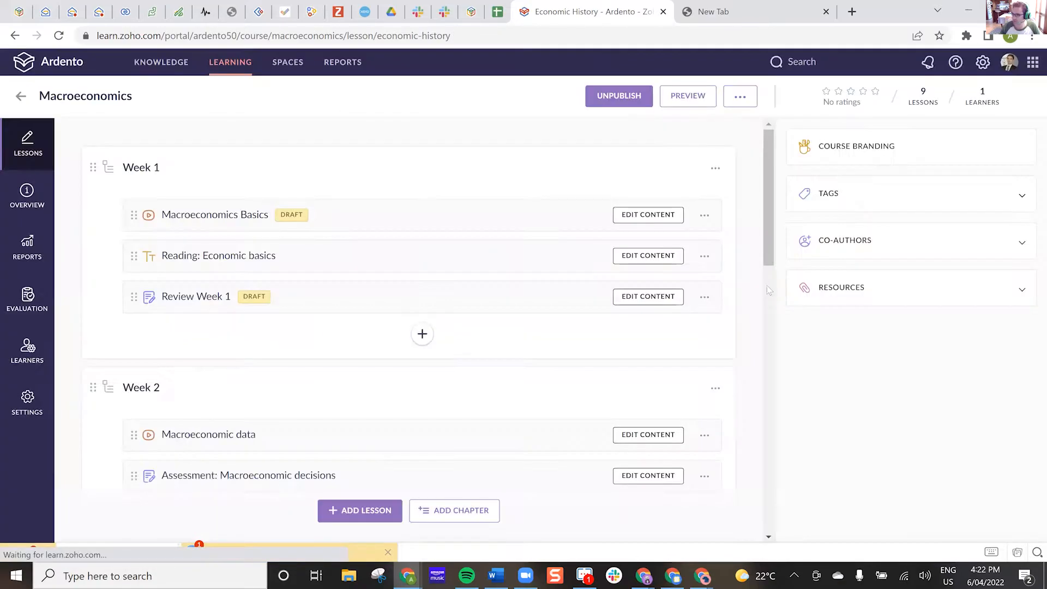
Step: Add a lesson named "Econonmic History 2" to Week 7 with text content and close its empty editor
scroll(379, 425, down, 2)
scroll(370, 421, down, 10)
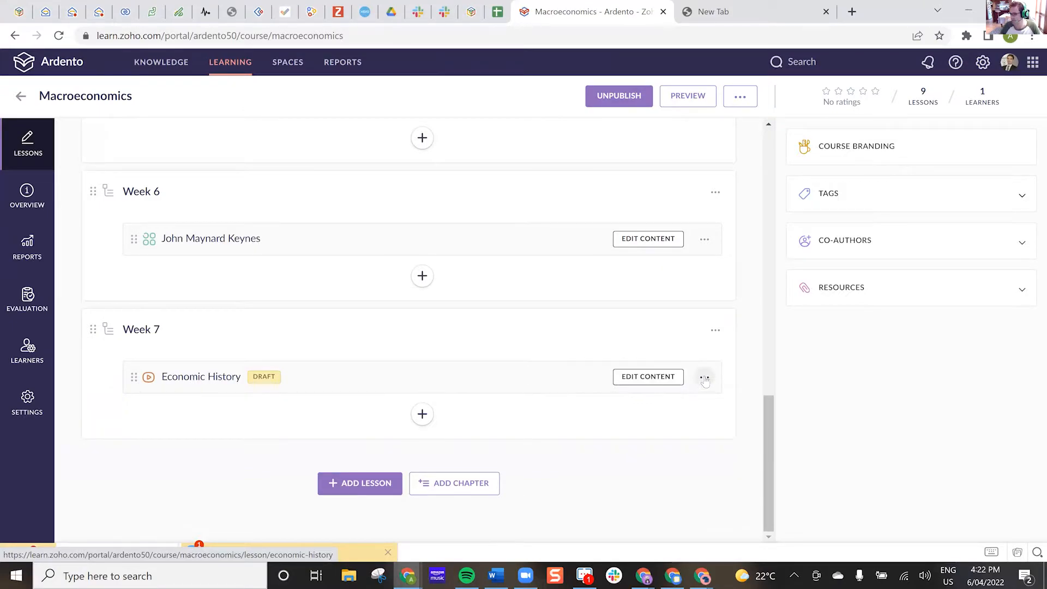
click(421, 415)
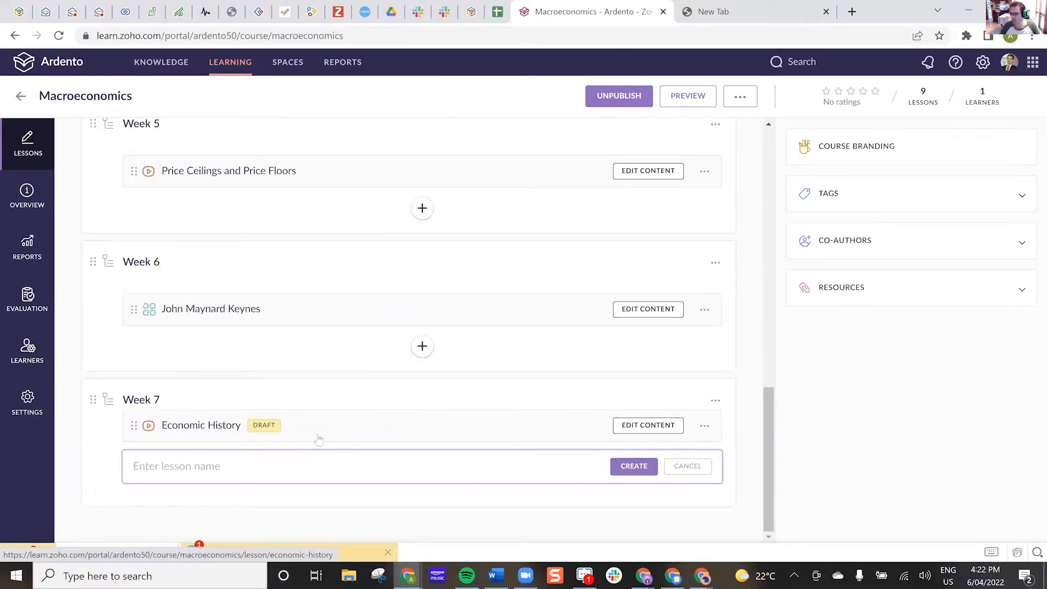
text(Ec)
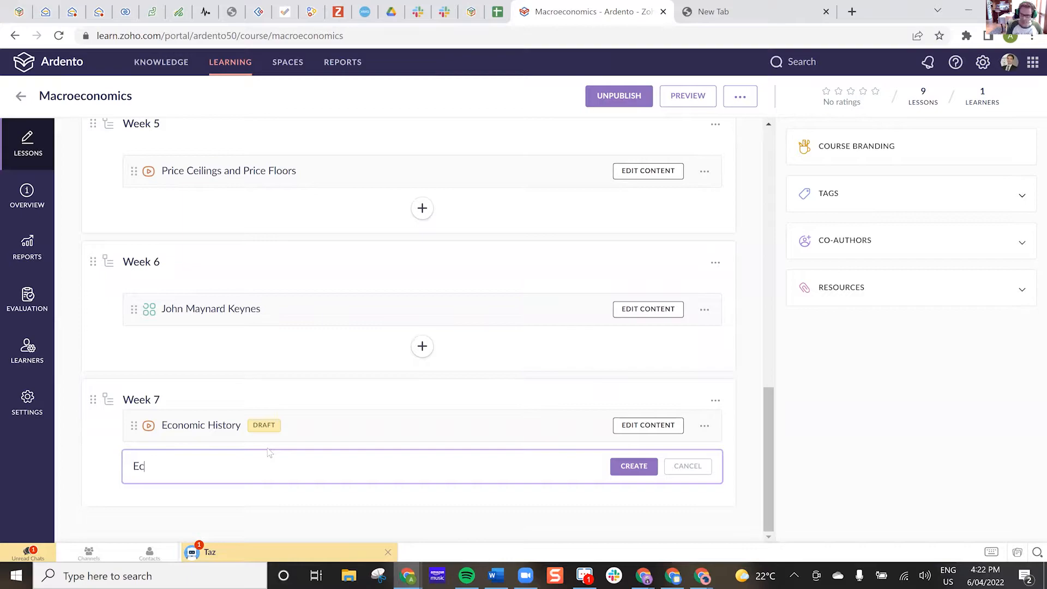
text(onh)
text(nmic History 2)
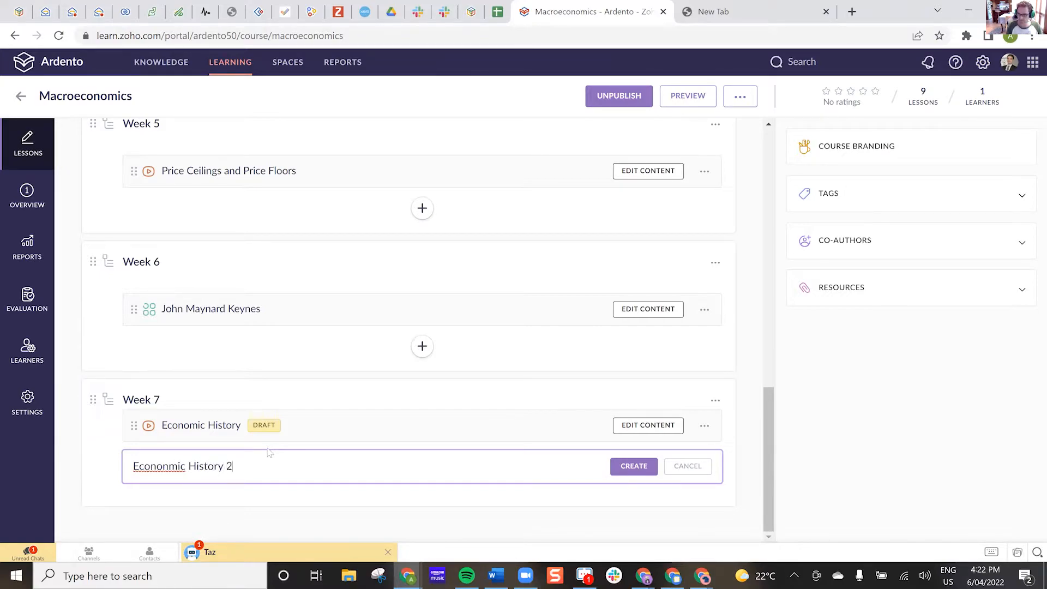
click(621, 465)
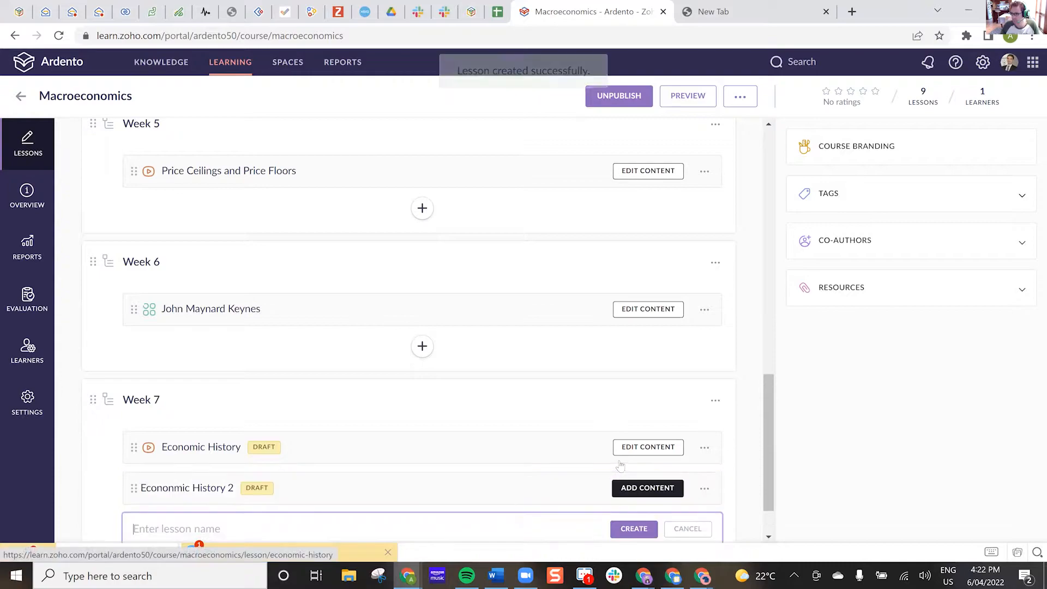
scroll(620, 461, down, 1)
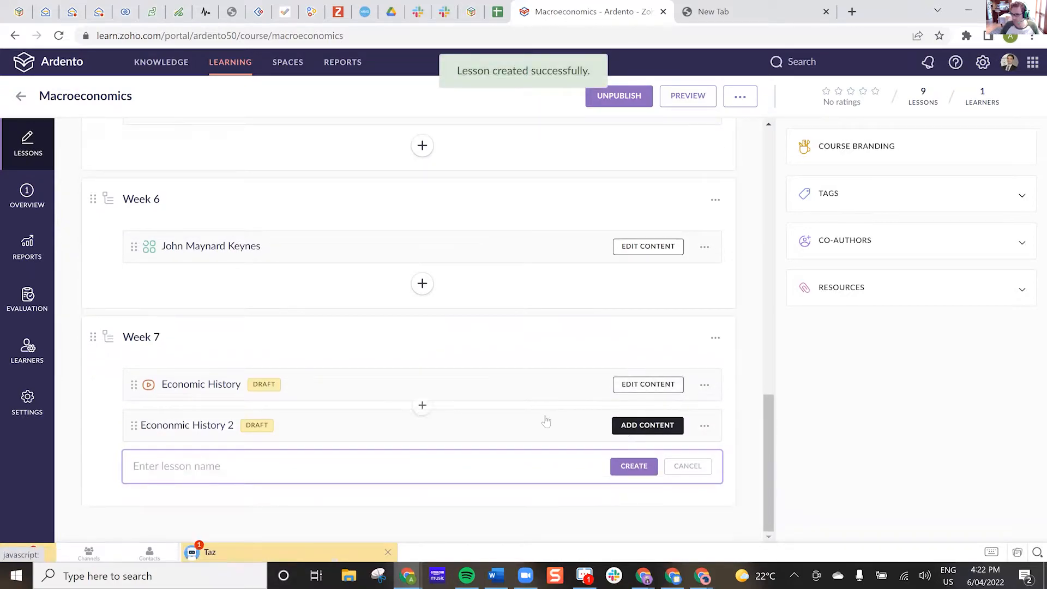
click(635, 428)
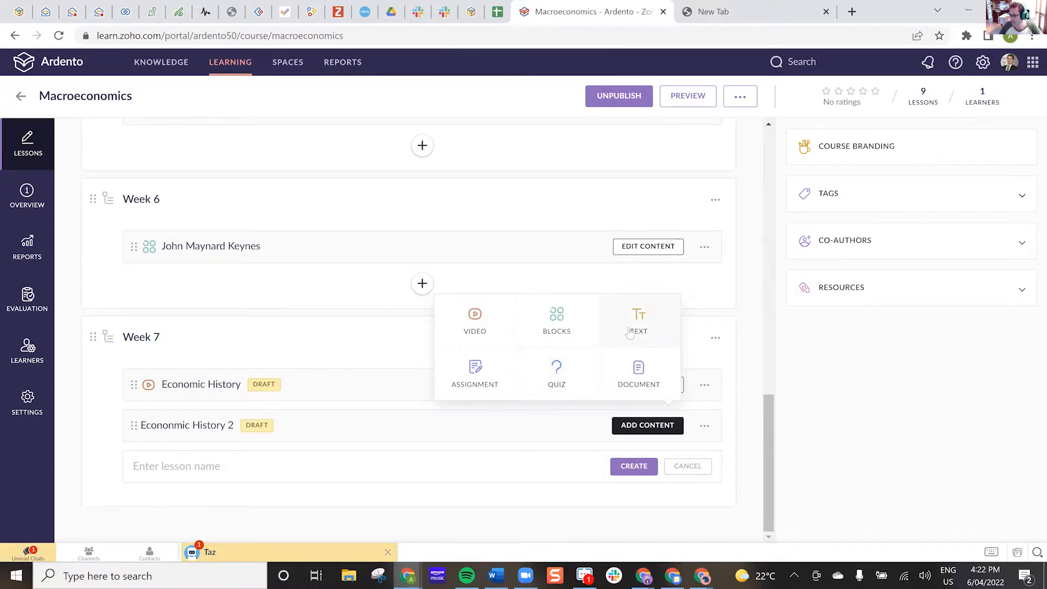
click(638, 321)
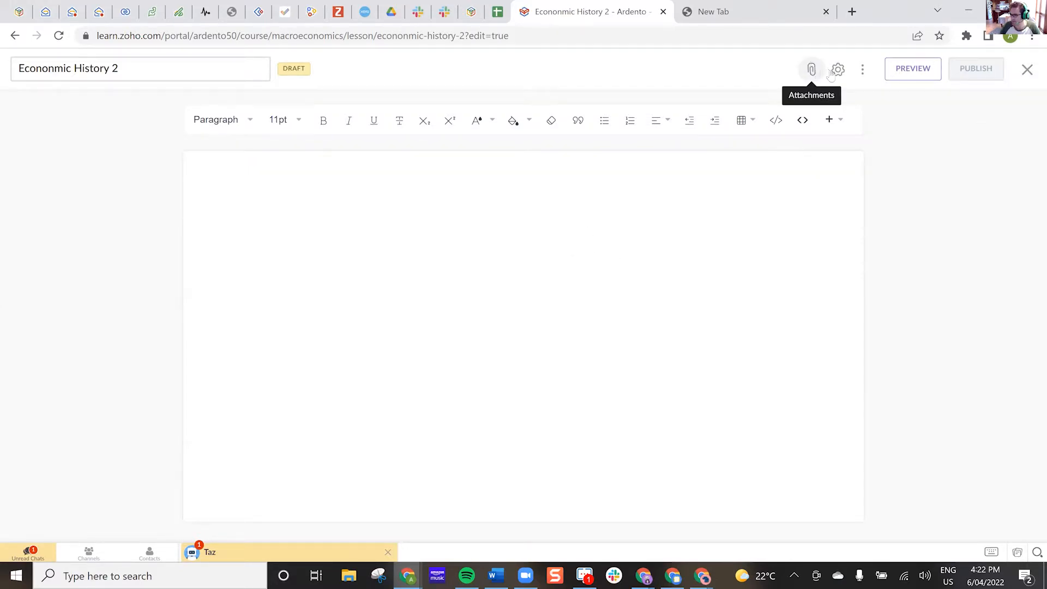
click(1027, 70)
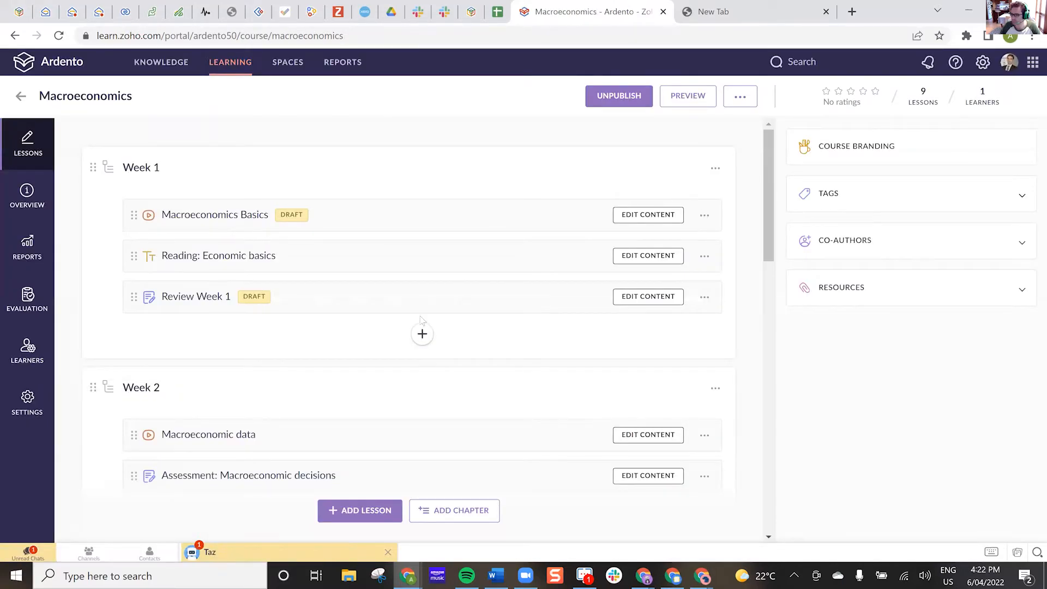
Step: Reopen and close the text lesson "Econonmic History 2" without editing it, and delete it from Week 7
scroll(416, 333, down, 15)
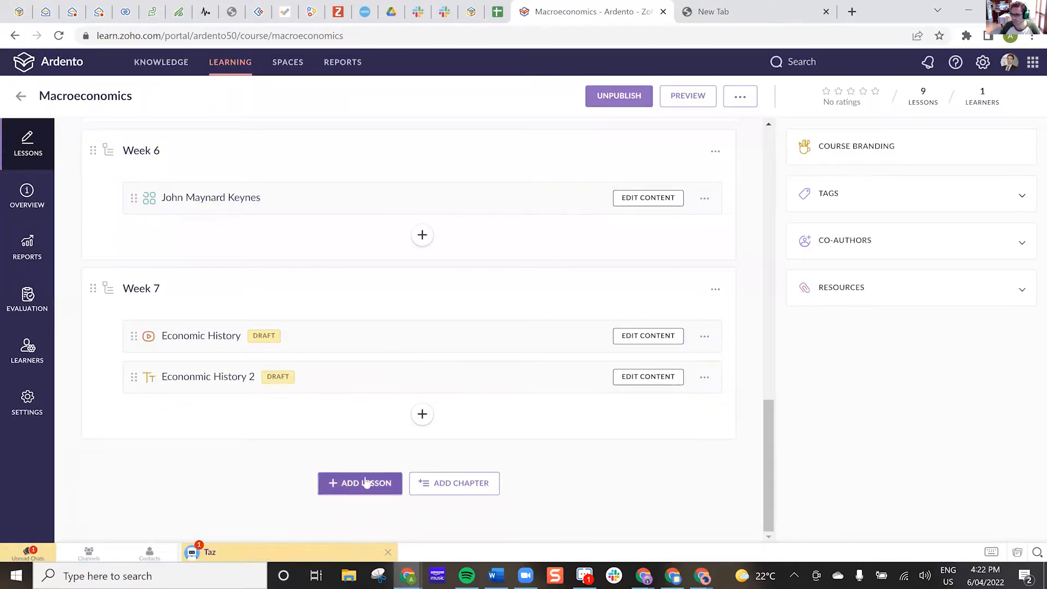
click(643, 376)
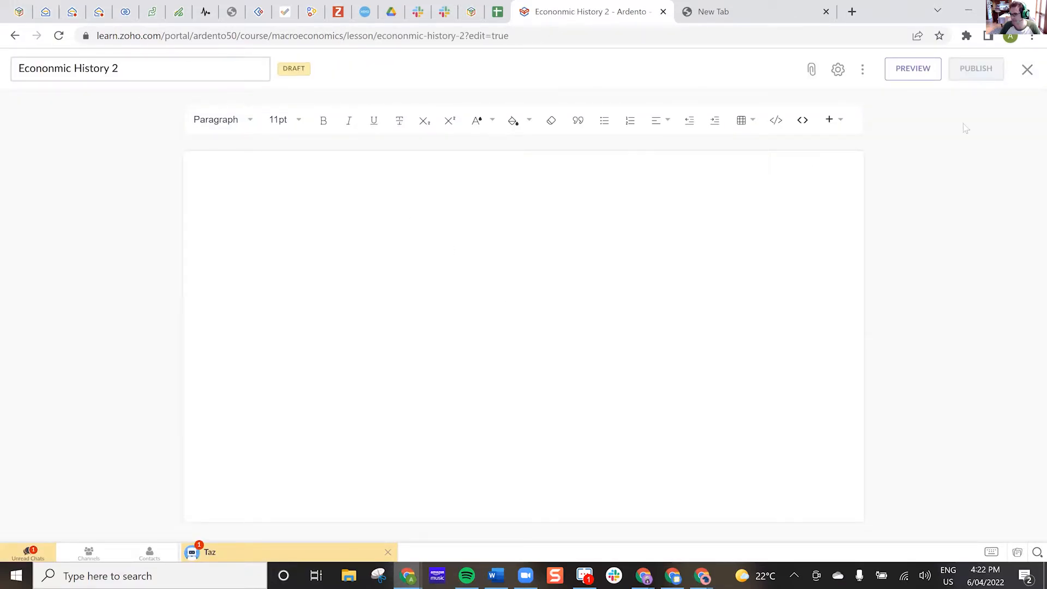
click(1026, 69)
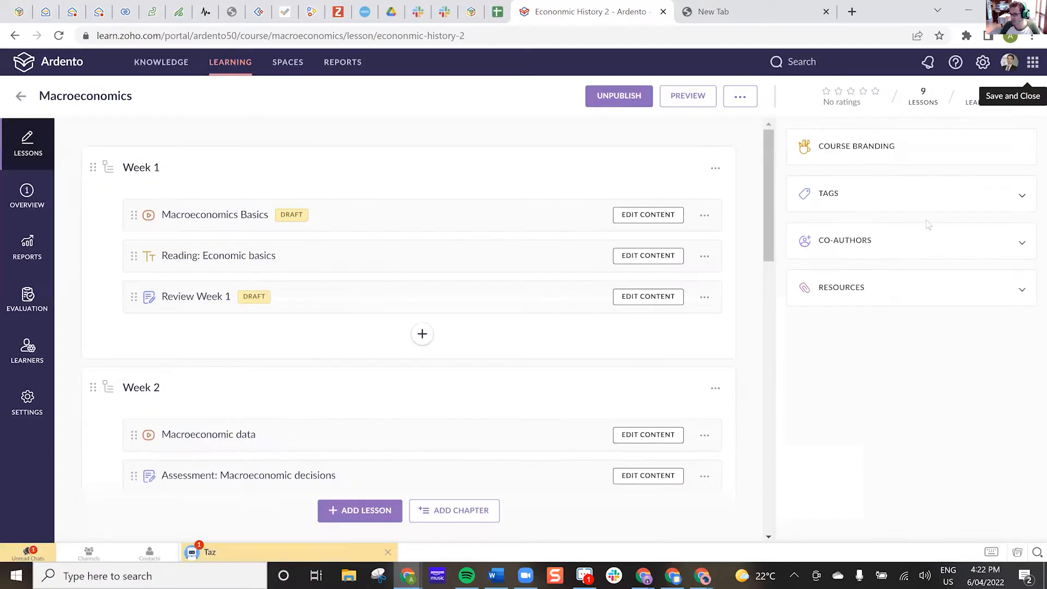
scroll(759, 376, down, 15)
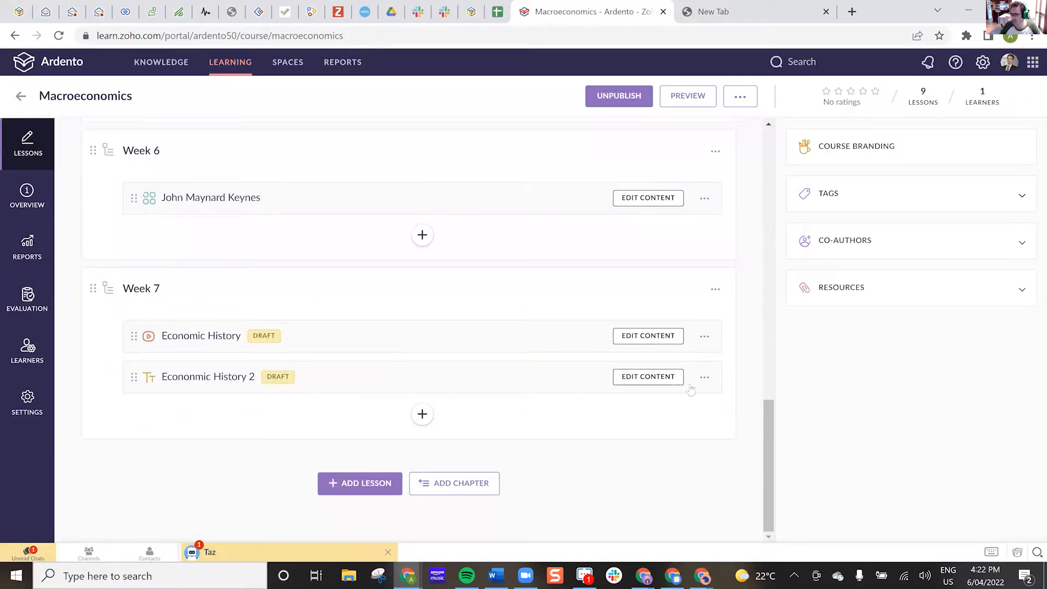
click(705, 377)
click(731, 452)
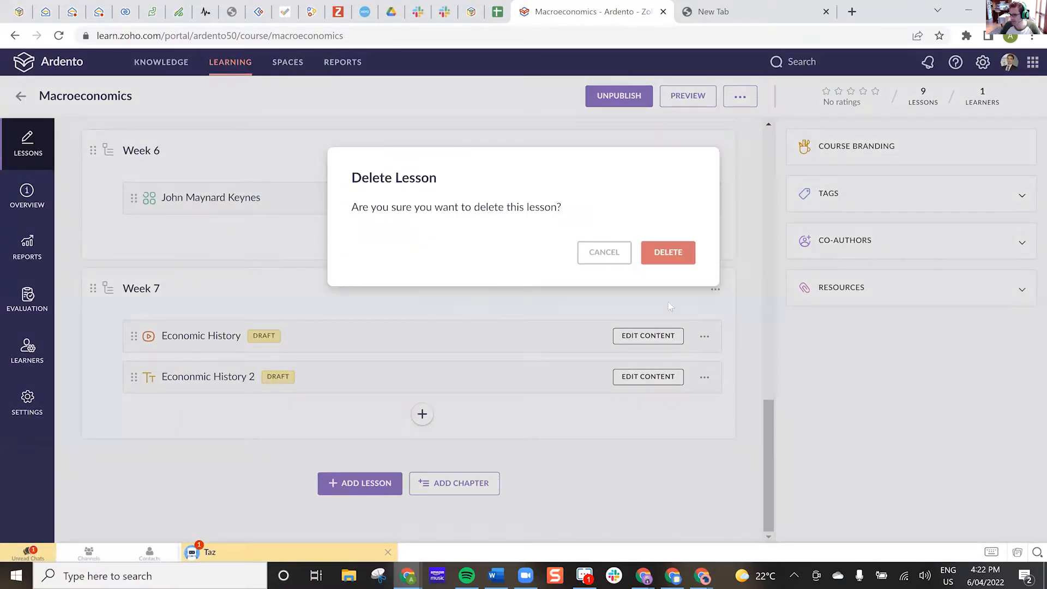
click(664, 255)
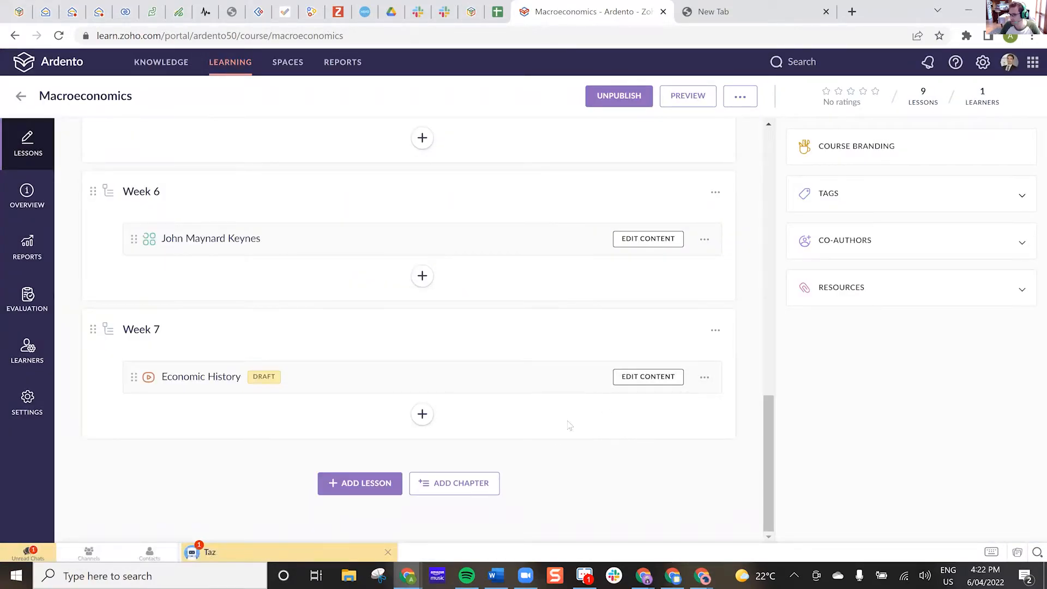
Step: Add a lesson named "Economic History 2" to Week 7 and choose assignment as its content type
click(422, 413)
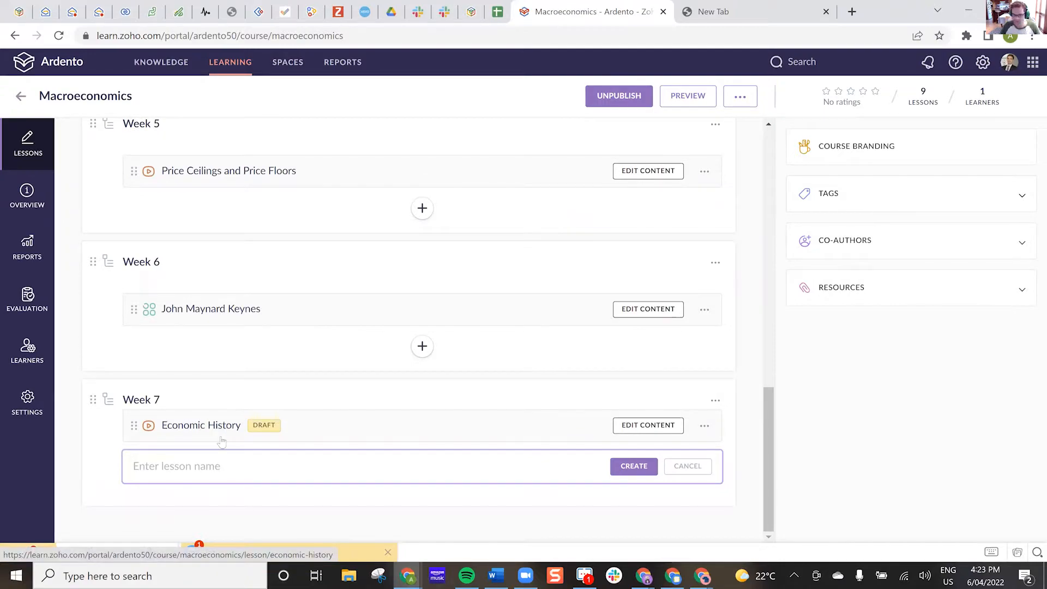
text(Economic Hist)
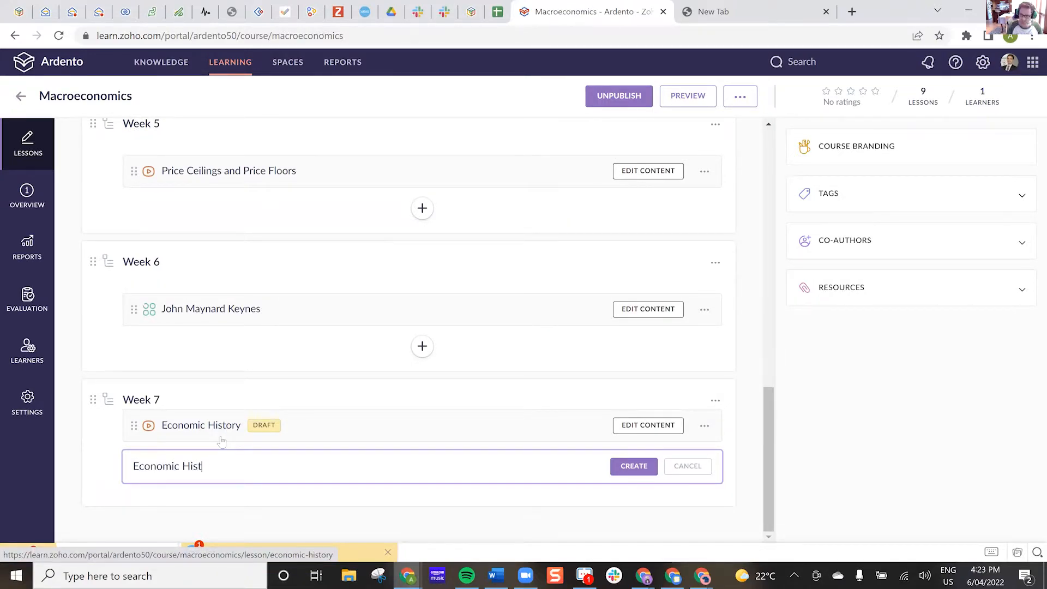
text(ory 2)
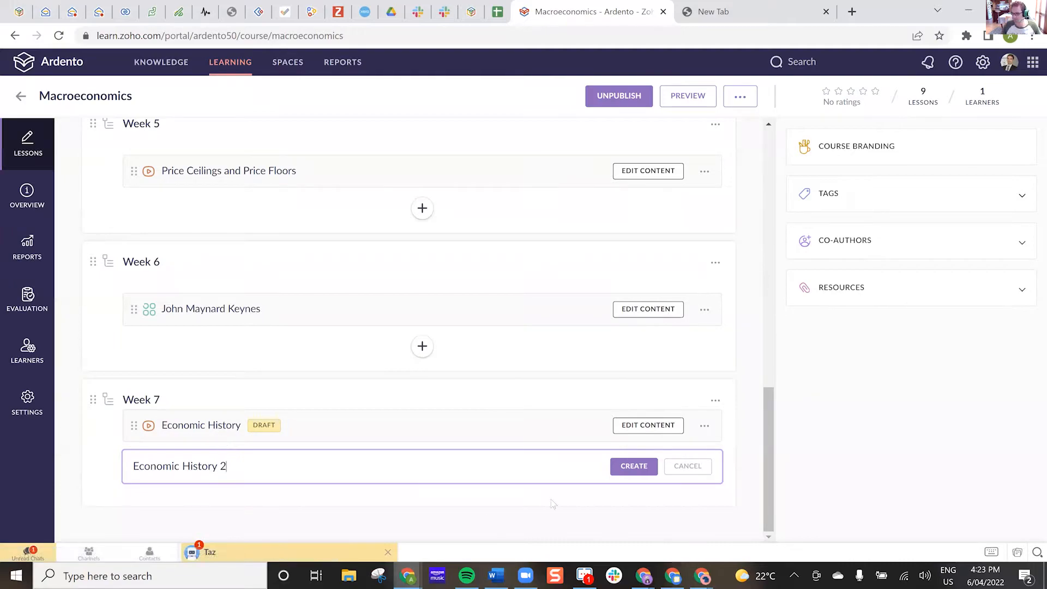
click(646, 466)
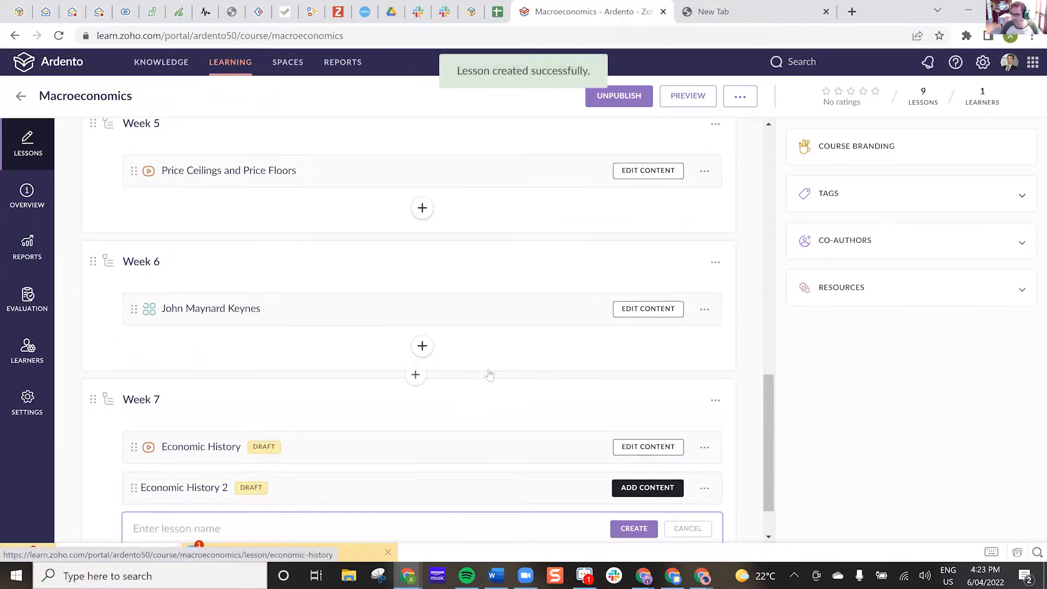
click(635, 427)
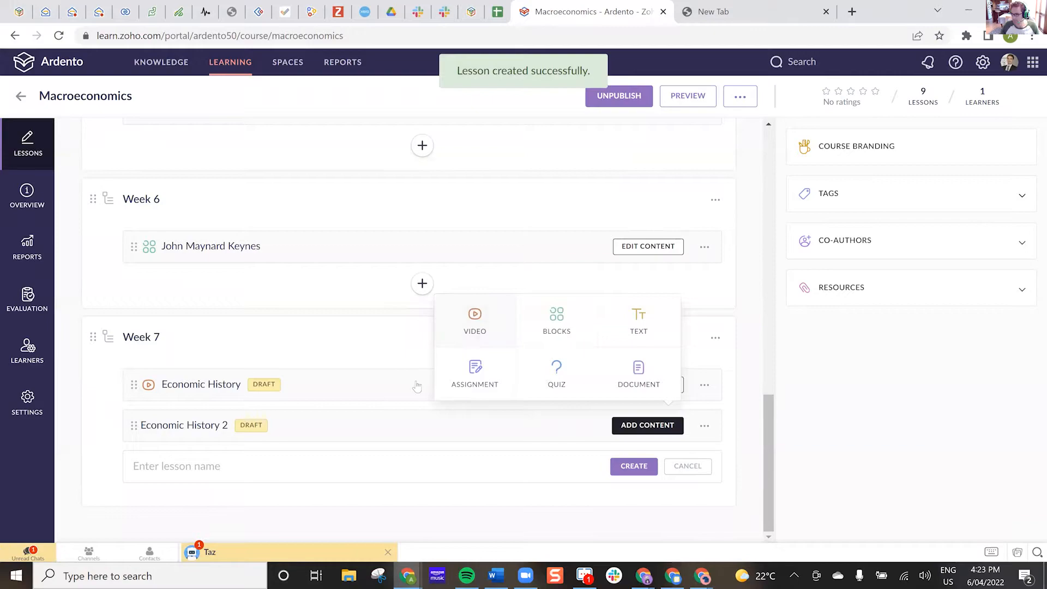
click(472, 371)
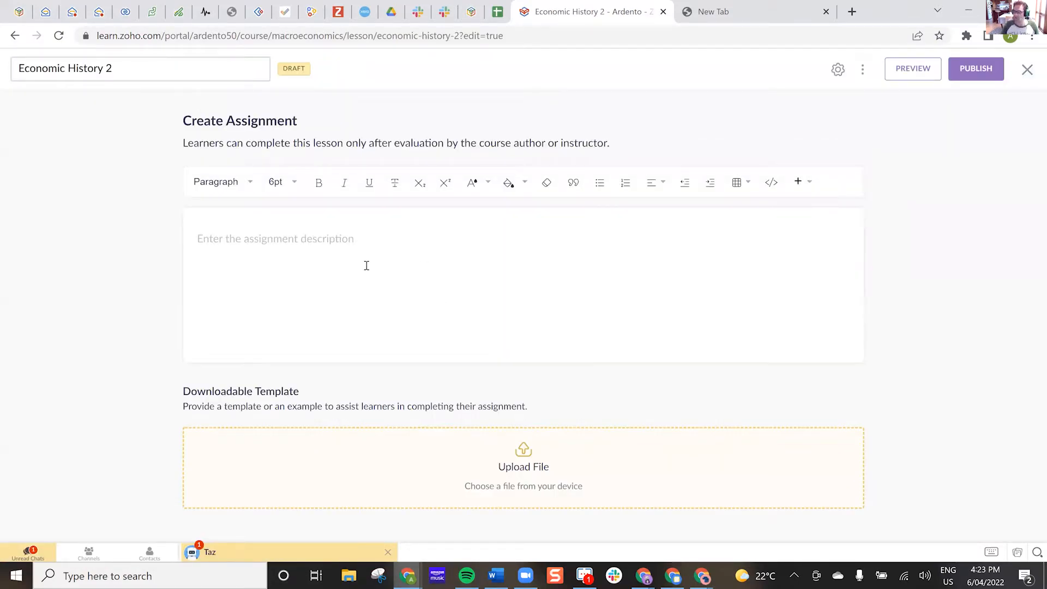
Step: Enter "Assignment outline and instructions" as the assignment description for Economic History 2 and close its editor
click(304, 255)
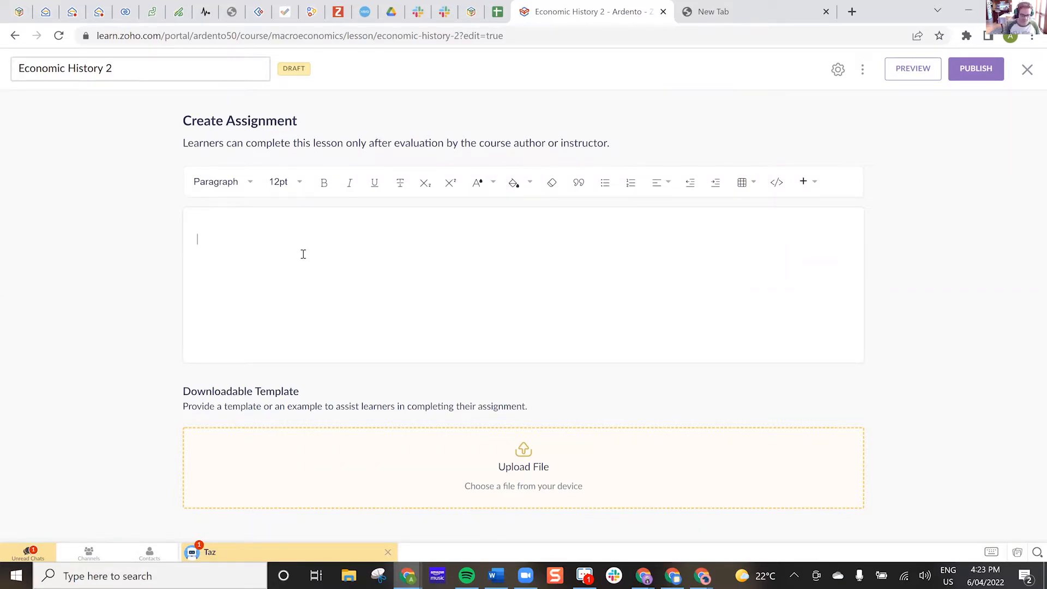
text(Assign)
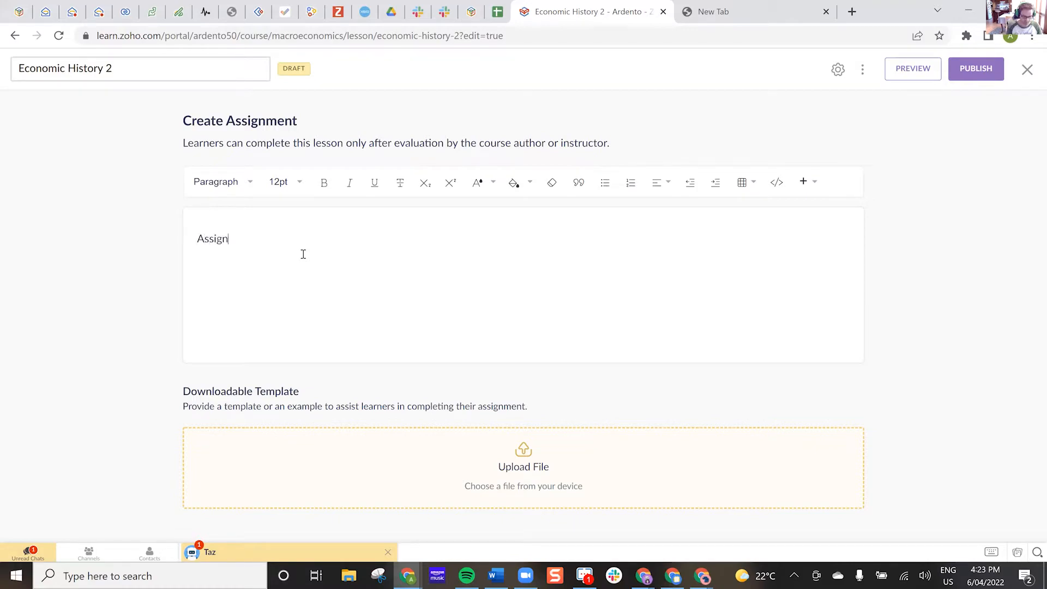
text(ment outli)
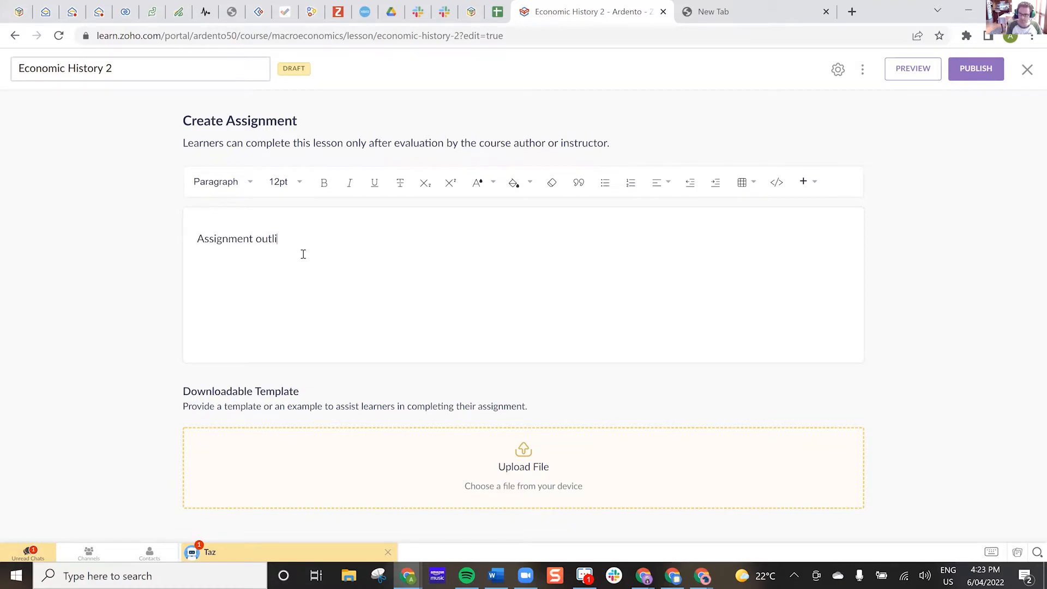
text(ne and in)
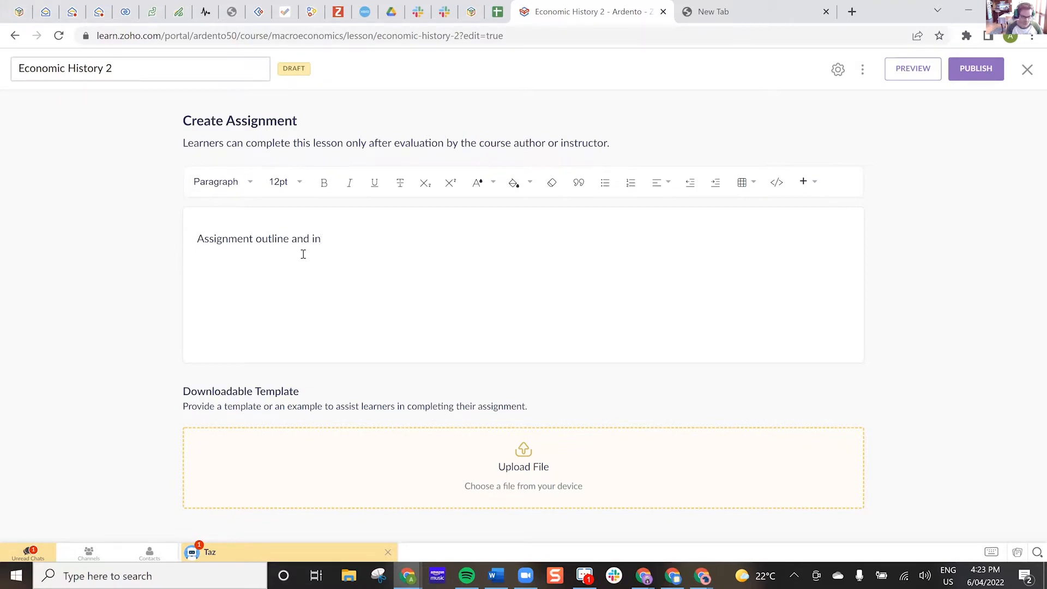
text(structions)
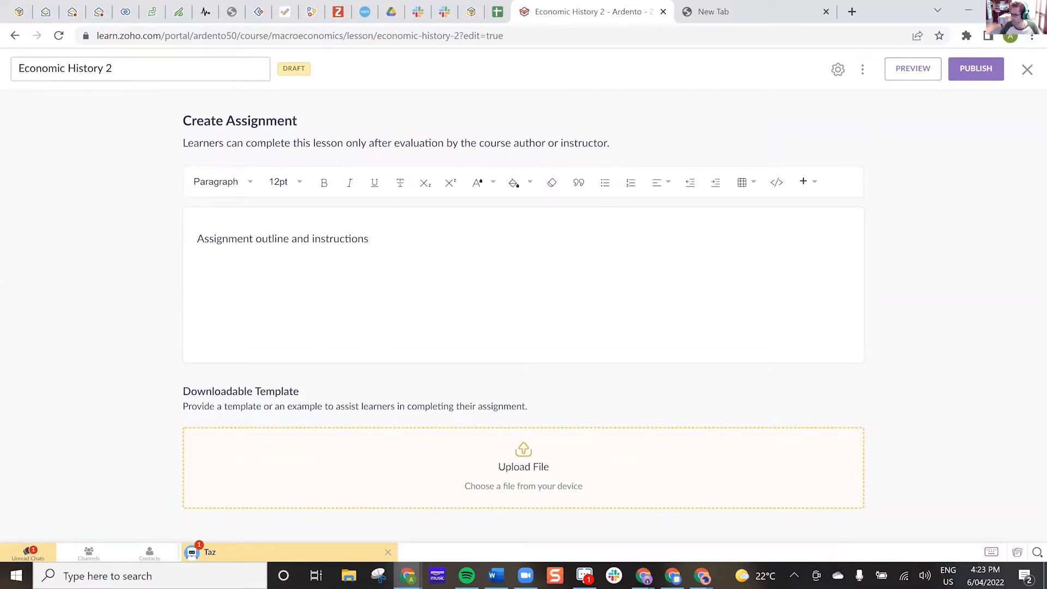
click(1027, 69)
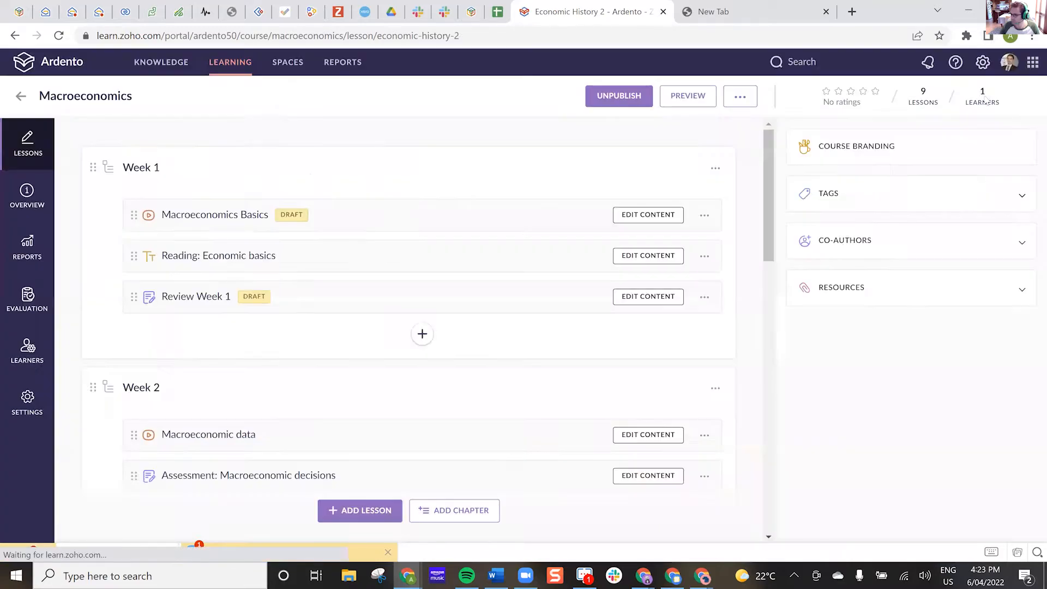
Step: Add a lesson named "Economic History 3" to the Week 7 chapter and choose quiz as its content type
scroll(453, 295, down, 20)
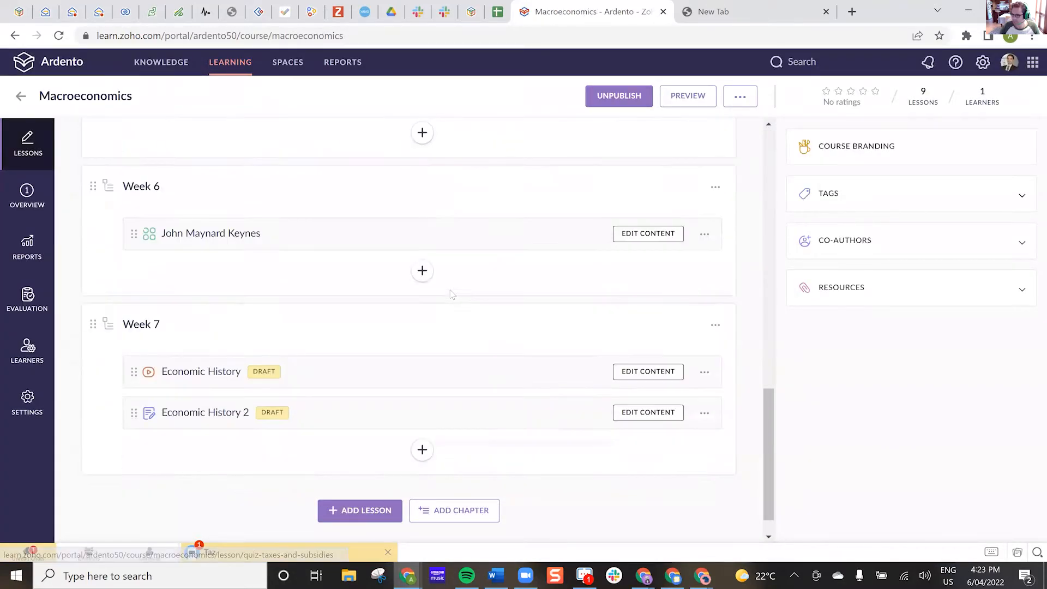
click(422, 414)
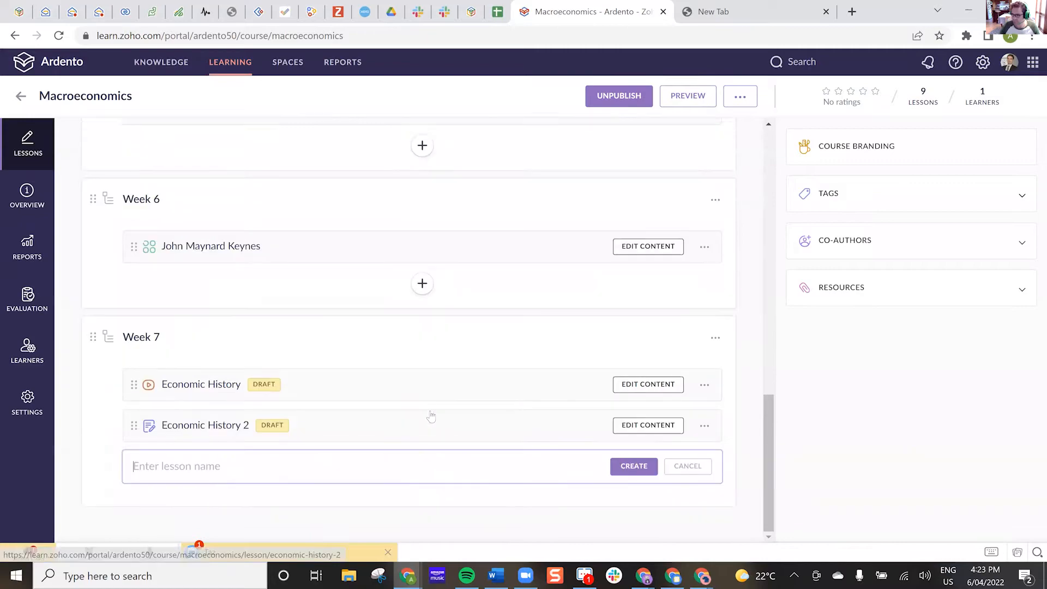
text(Ecibni)
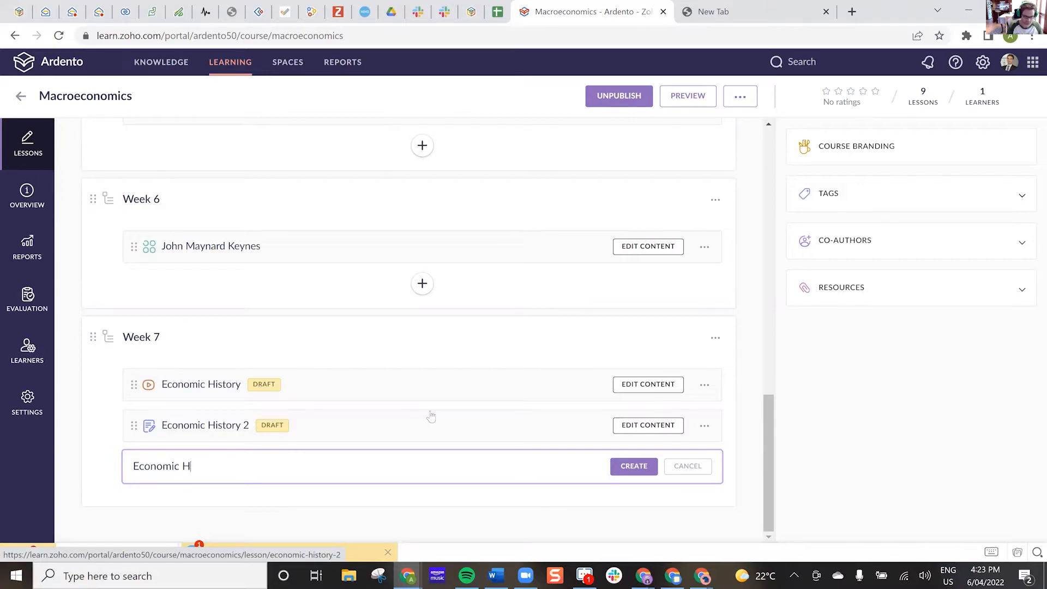
text(ic History)
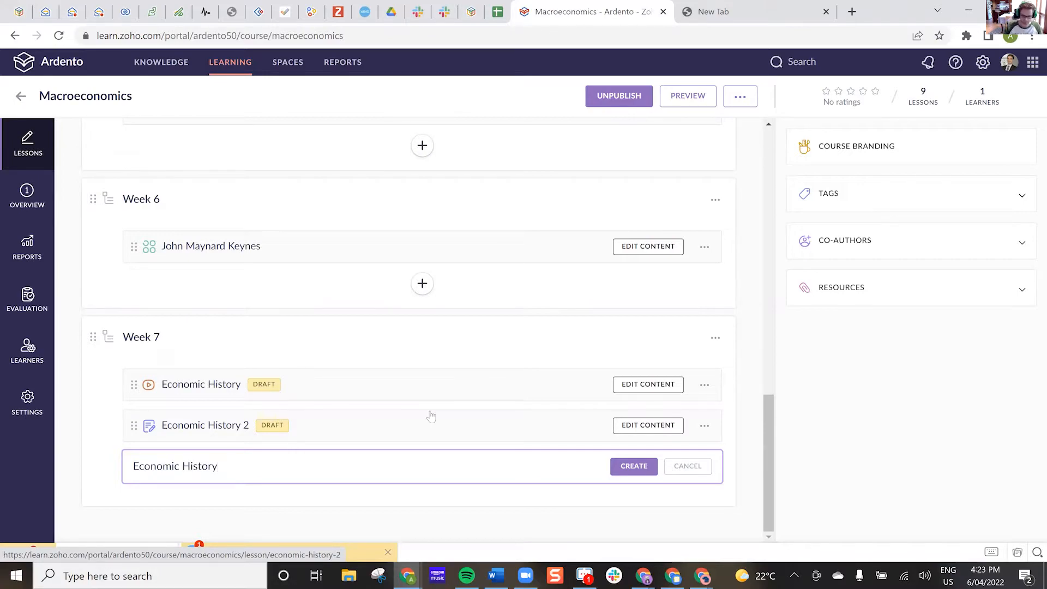
text( 3)
click(633, 465)
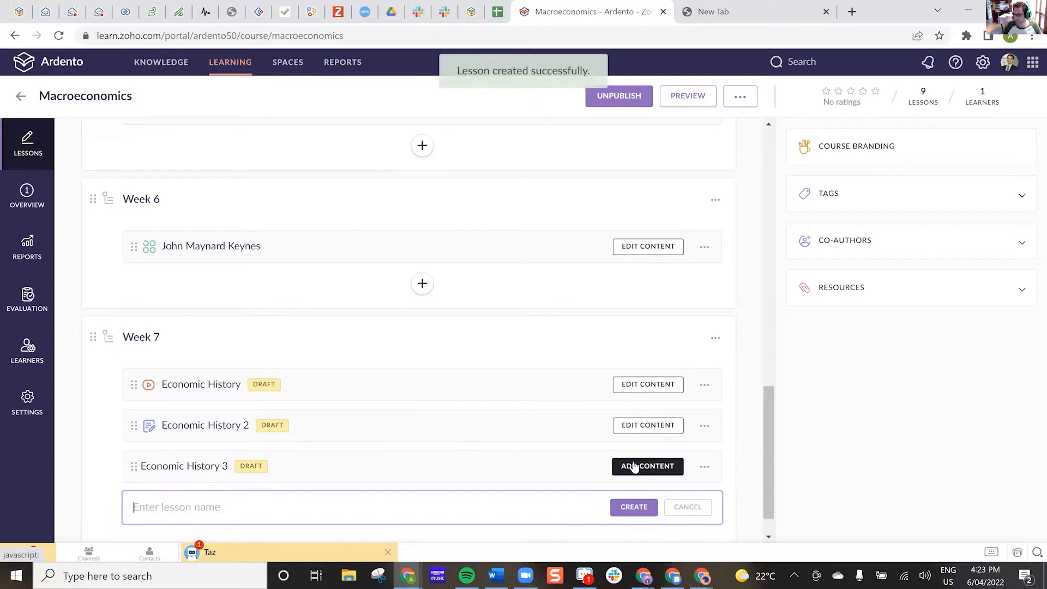
click(635, 467)
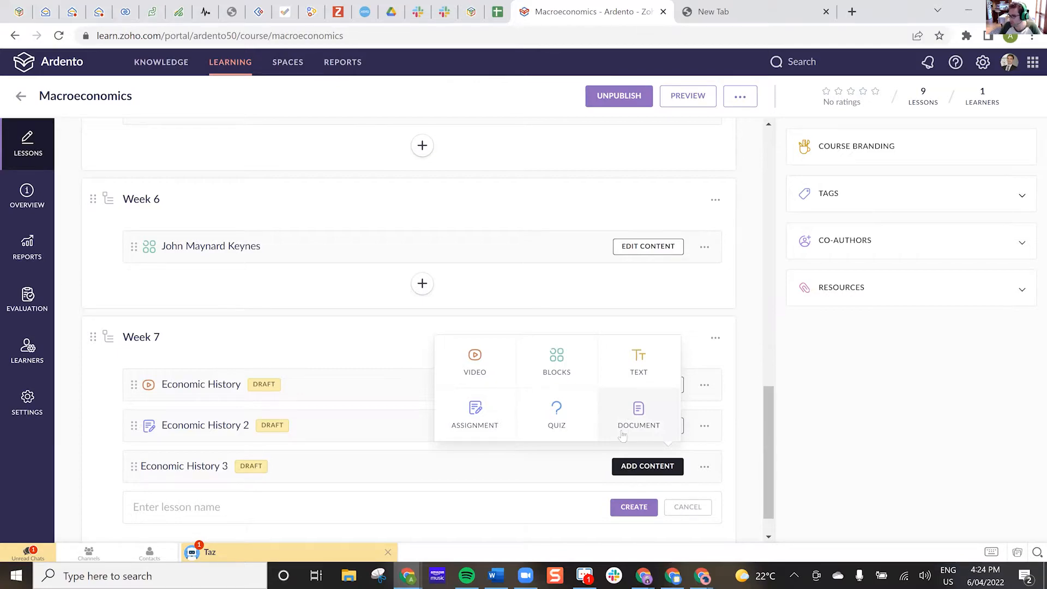
click(557, 415)
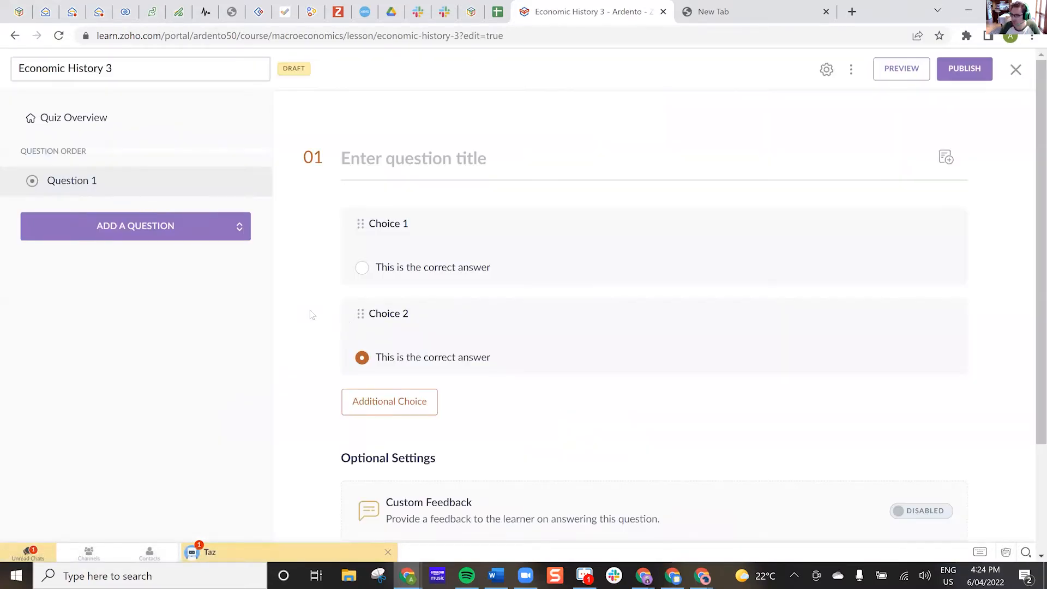
Step: Review the quiz's answer choices, available question types, custom feedback and question score settings, and close the quiz editor
scroll(289, 321, down, 2)
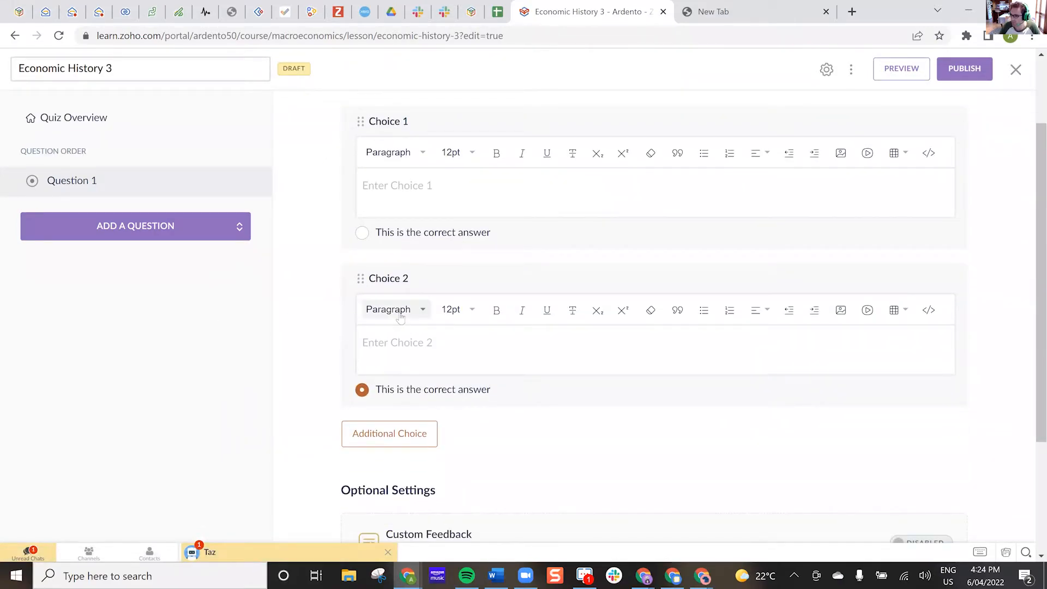
scroll(375, 160, up, 2)
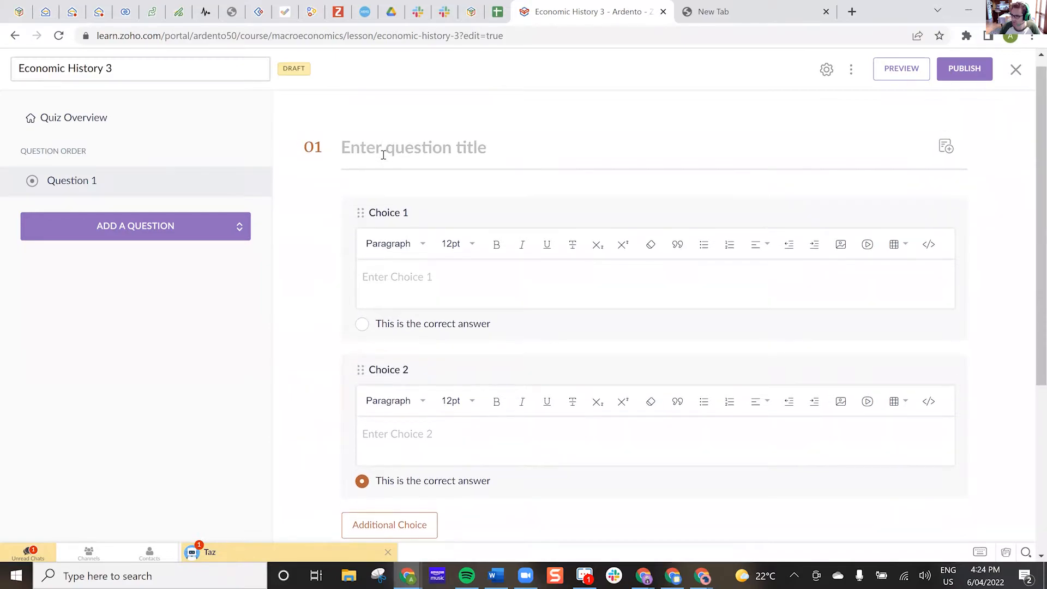
click(161, 231)
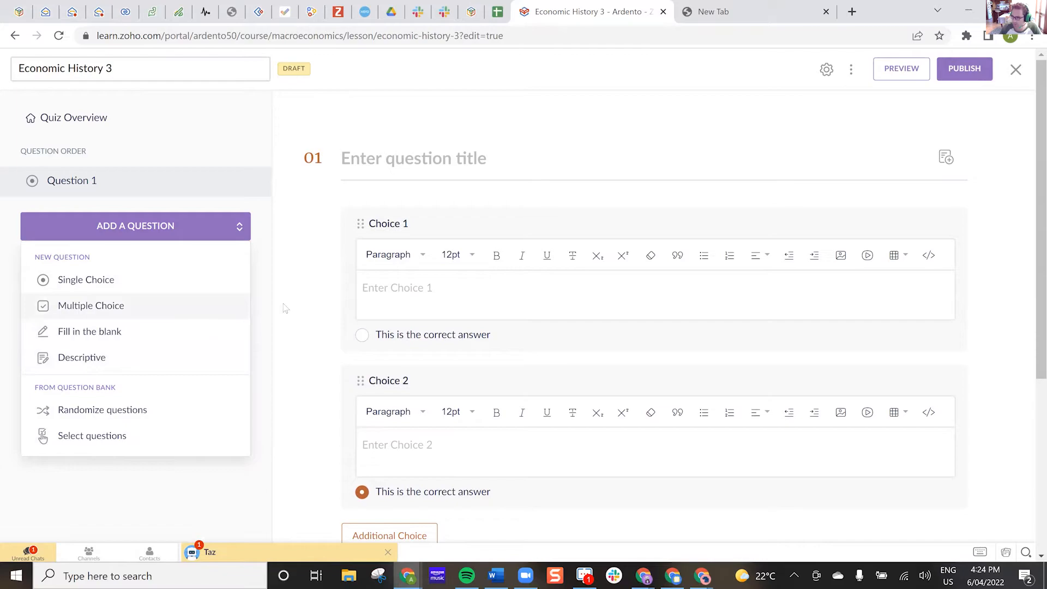
scroll(398, 288, down, 5)
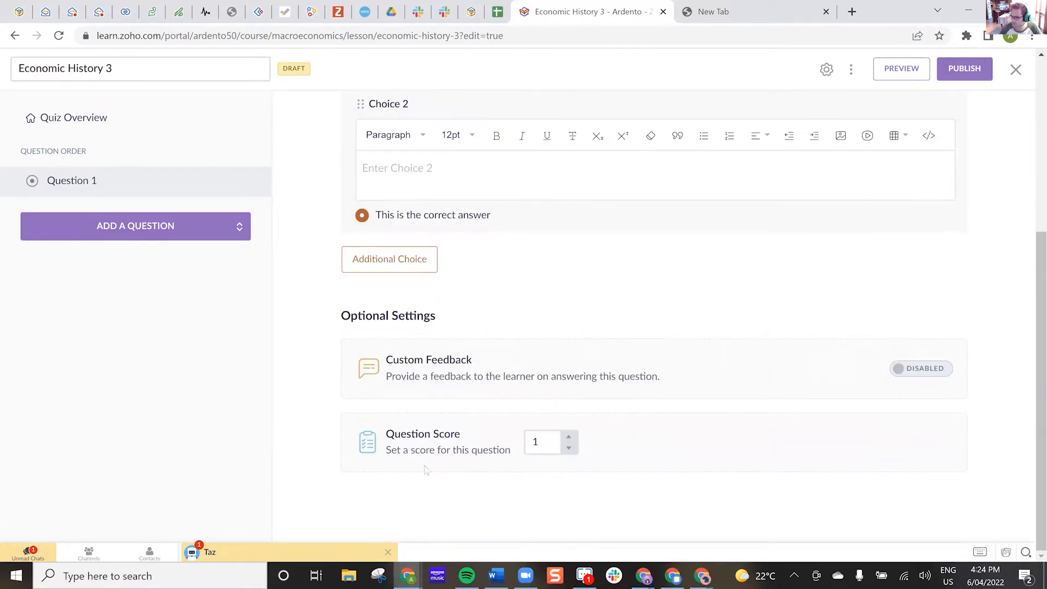
scroll(412, 447, up, 5)
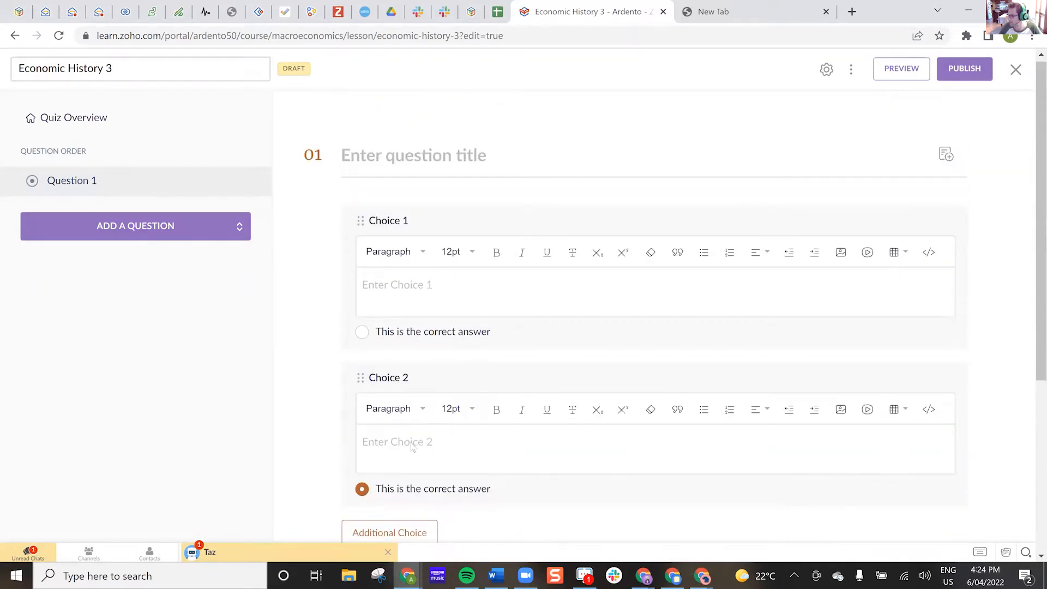
scroll(412, 447, down, 4)
scroll(412, 447, down, 1)
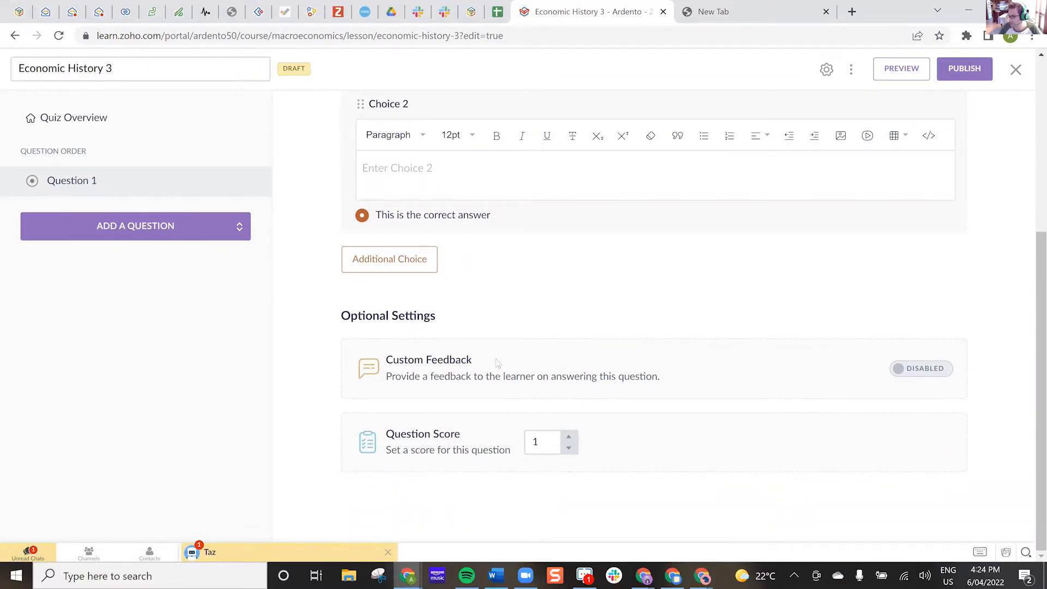
scroll(445, 308, up, 5)
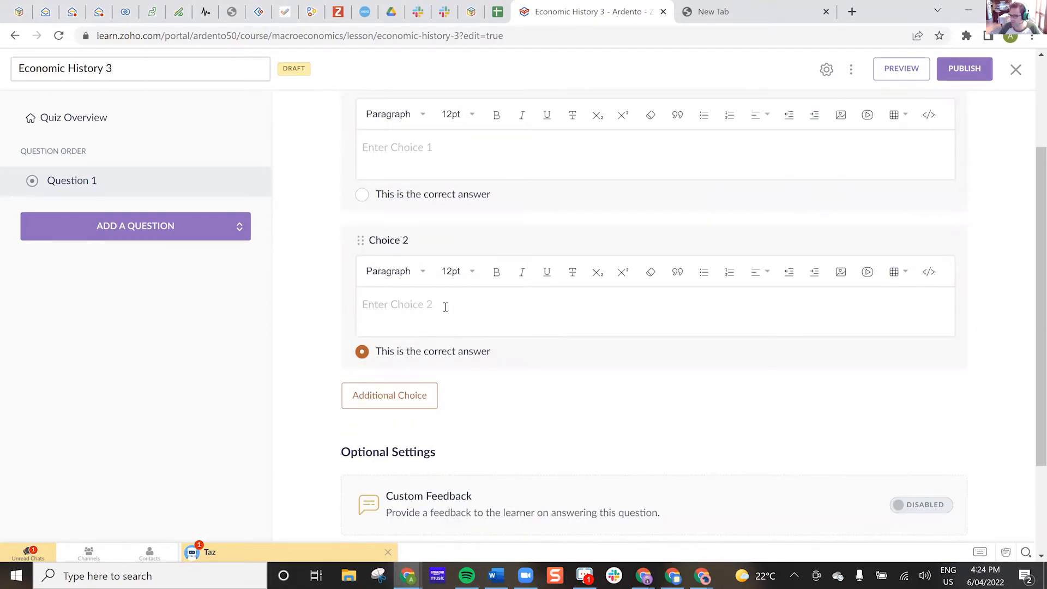
click(1015, 69)
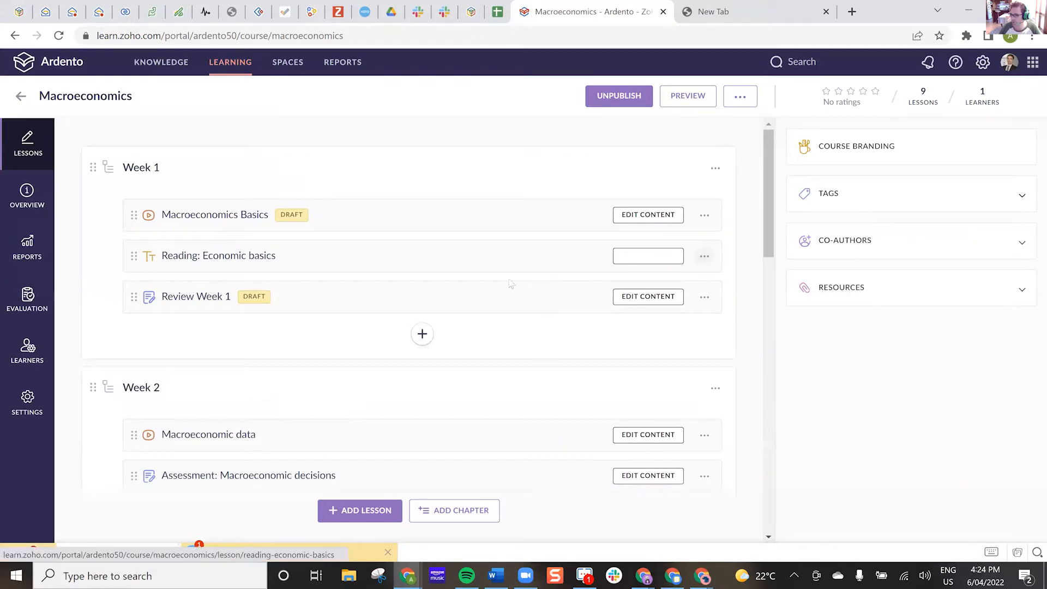
Step: Add a lesson named "Economic History 4" to the Week 7 chapter and choose blocks as its content type
scroll(462, 295, down, 2)
scroll(461, 295, down, 15)
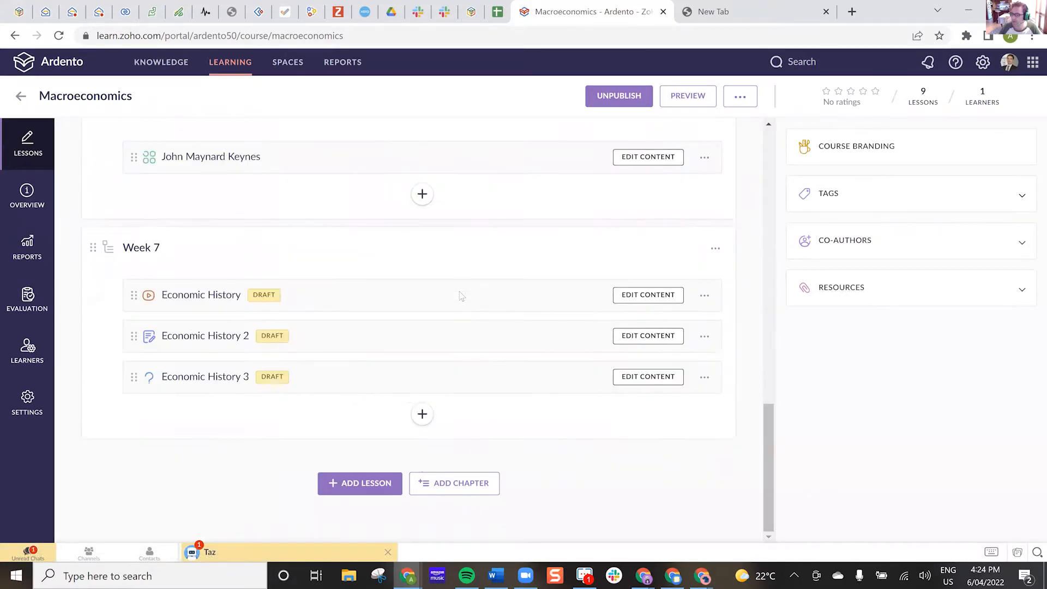
click(422, 414)
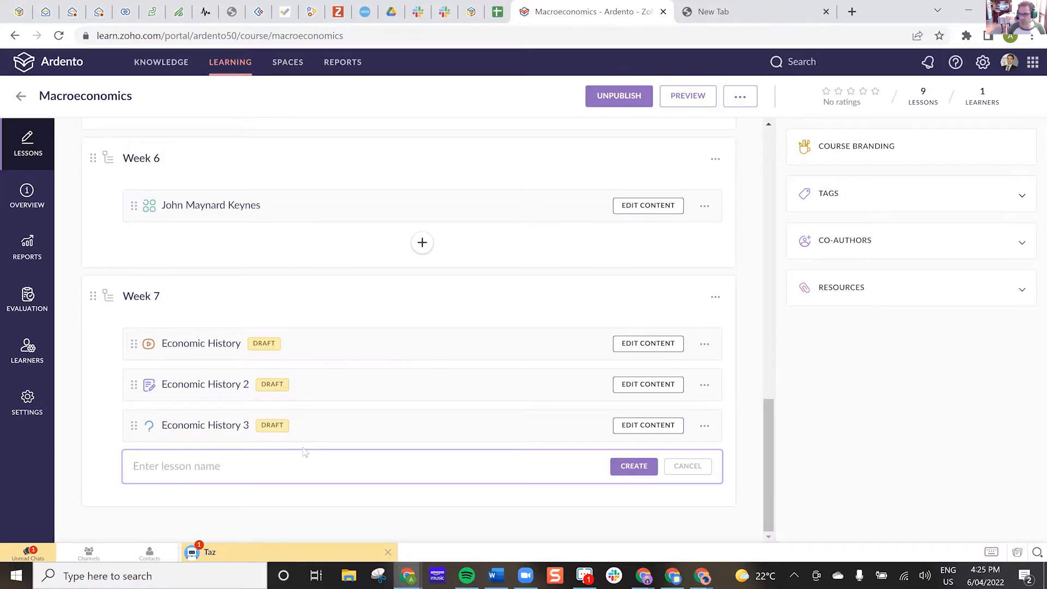
text(Ec)
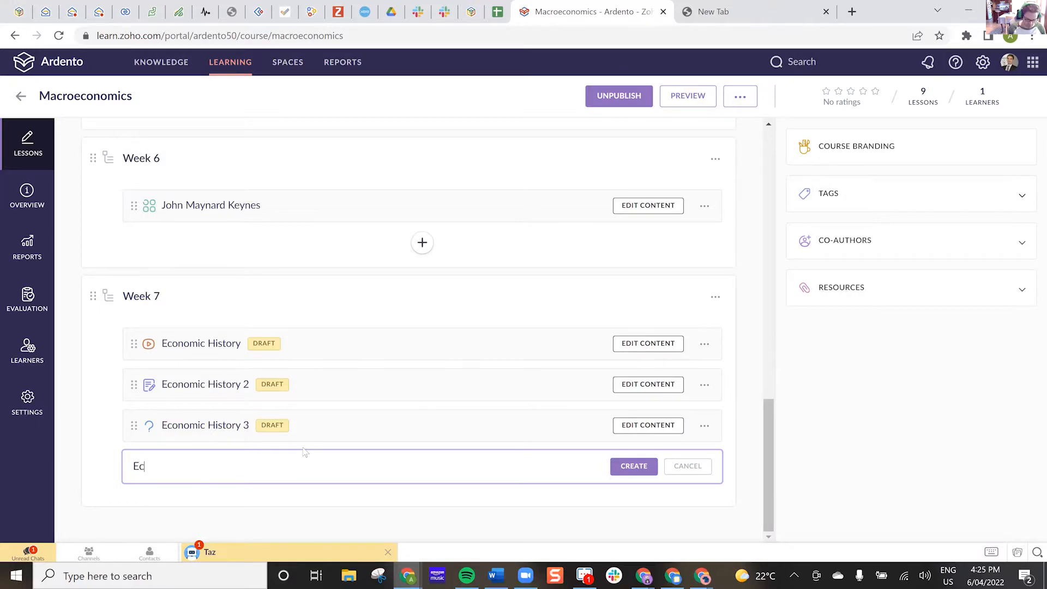
text(onomic His)
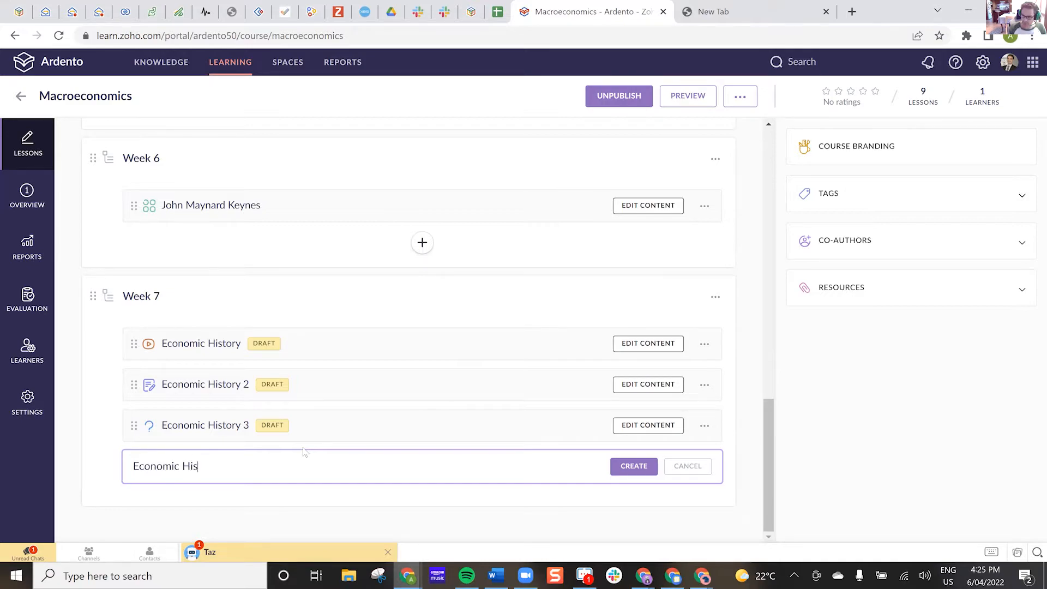
text(tory 4)
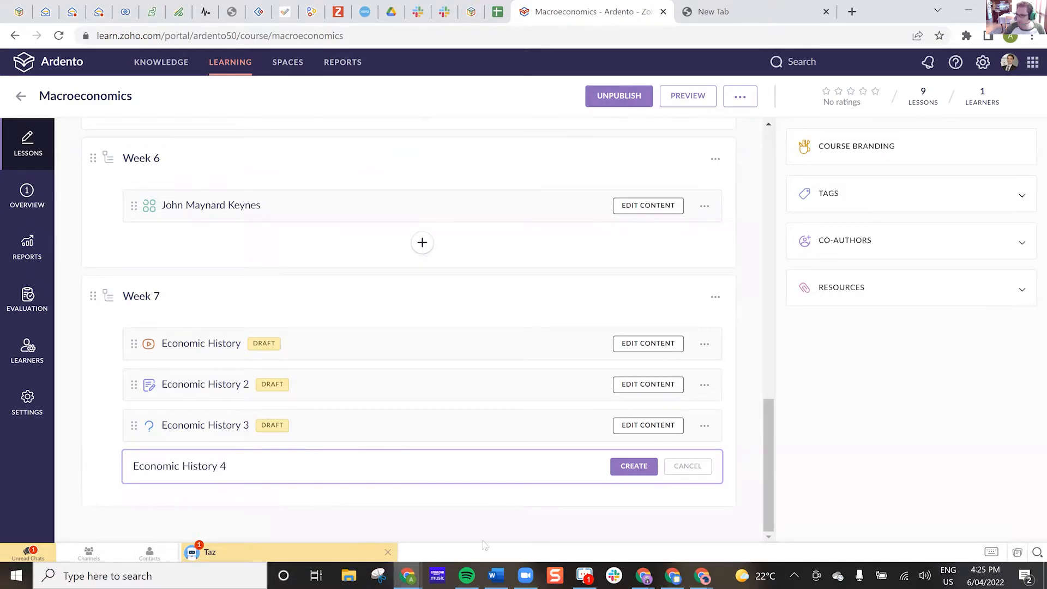
click(613, 469)
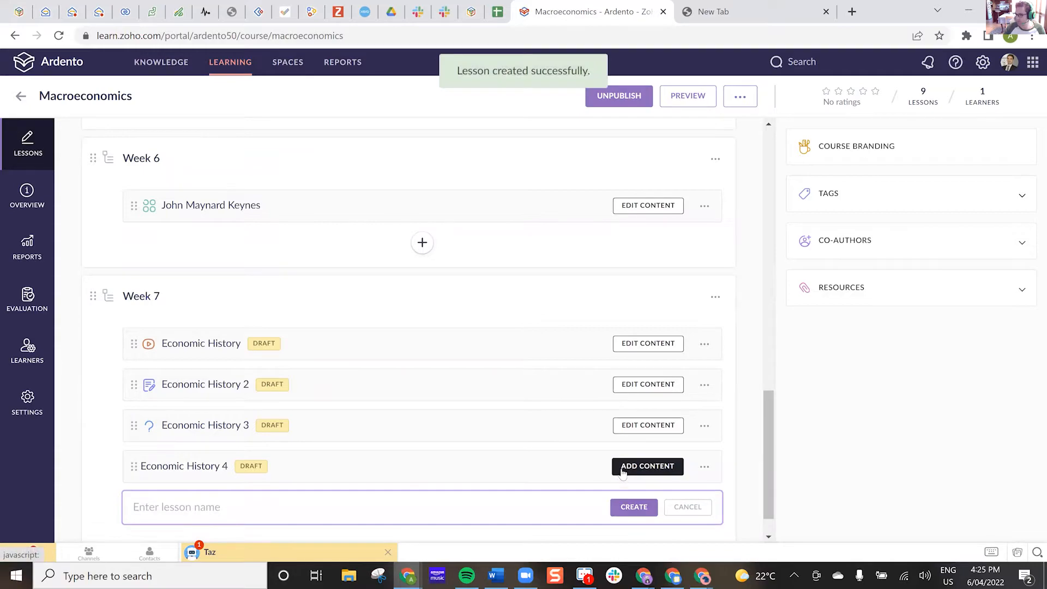
click(646, 466)
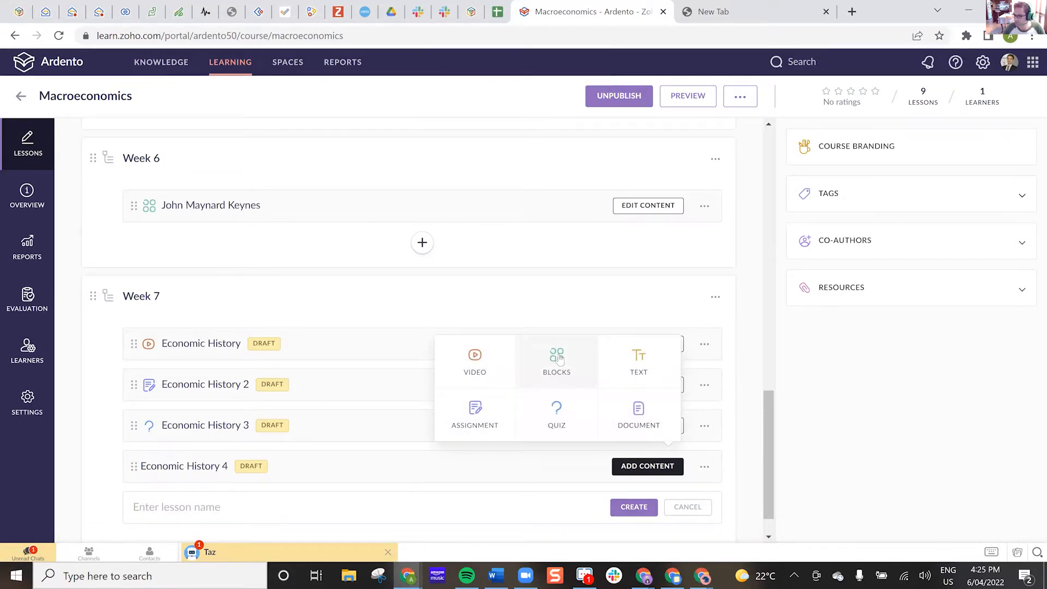
click(559, 360)
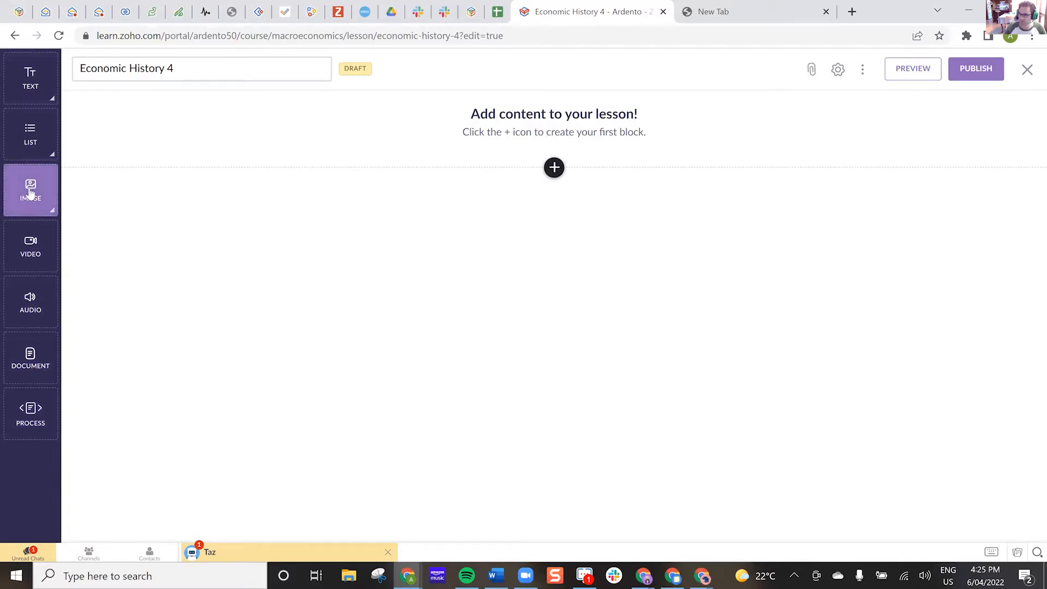
Step: Insert an empty image block as the first content of the Economic History 4 lesson
drag(31, 191, 578, 109)
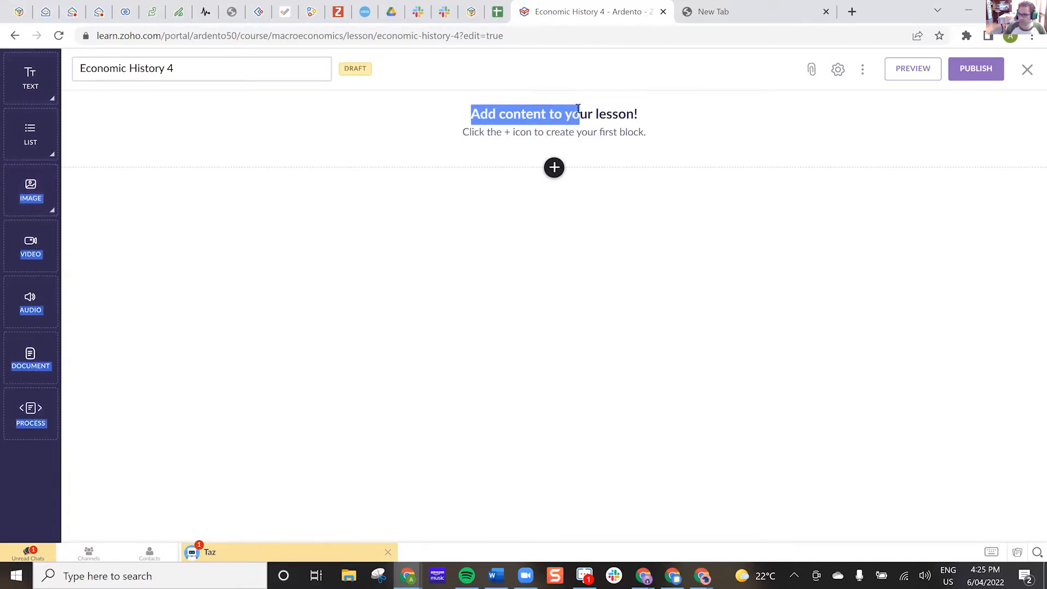
click(51, 197)
click(167, 157)
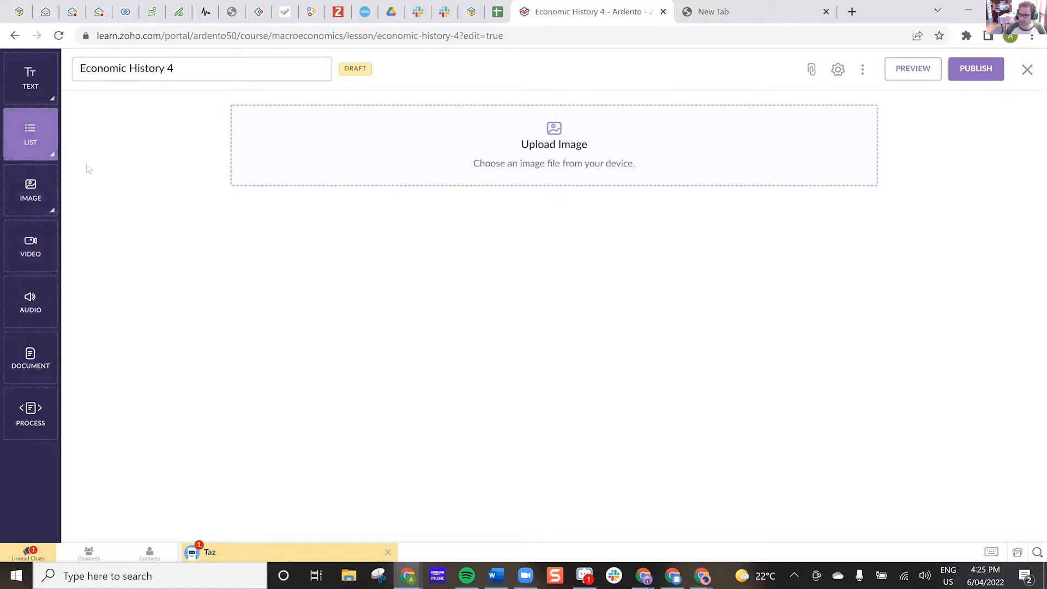
Step: Add a paragraph text block below the image block in the Economic History 4 lesson
drag(87, 168, 27, 76)
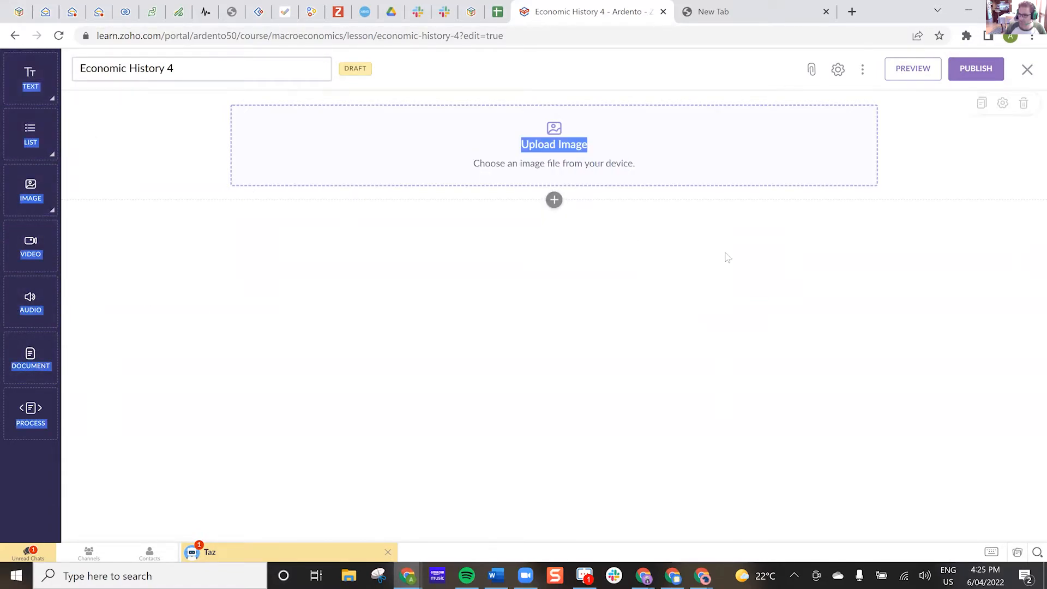
drag(727, 256, 736, 244)
click(660, 237)
click(554, 199)
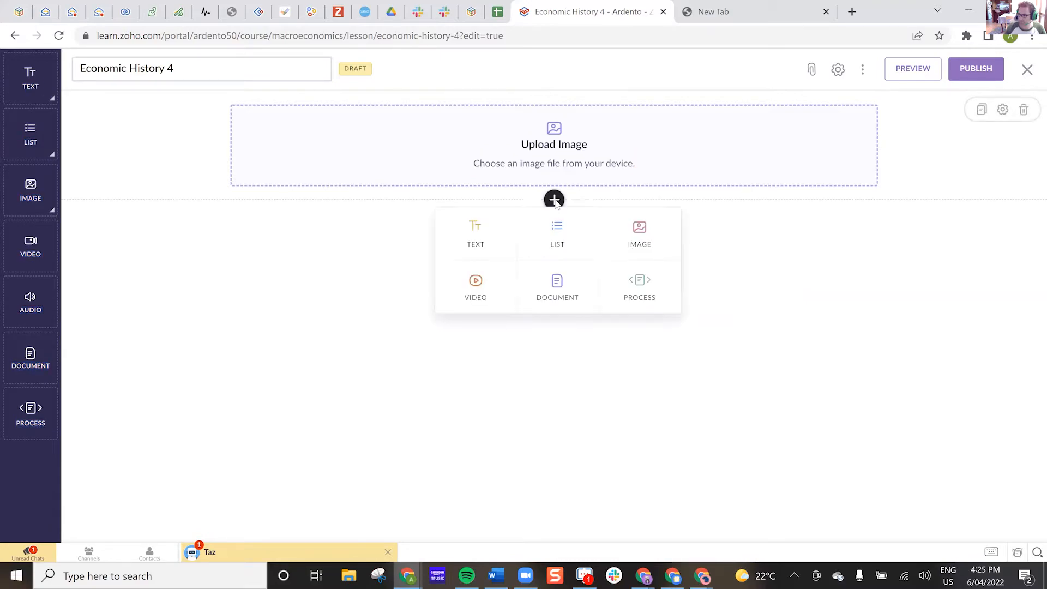
click(482, 239)
click(30, 76)
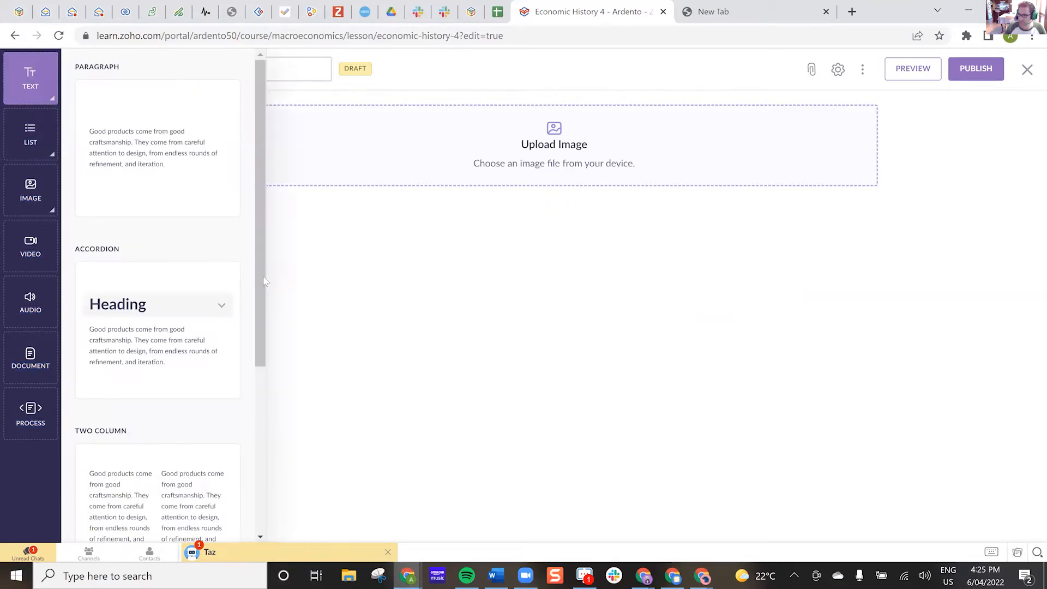
click(143, 171)
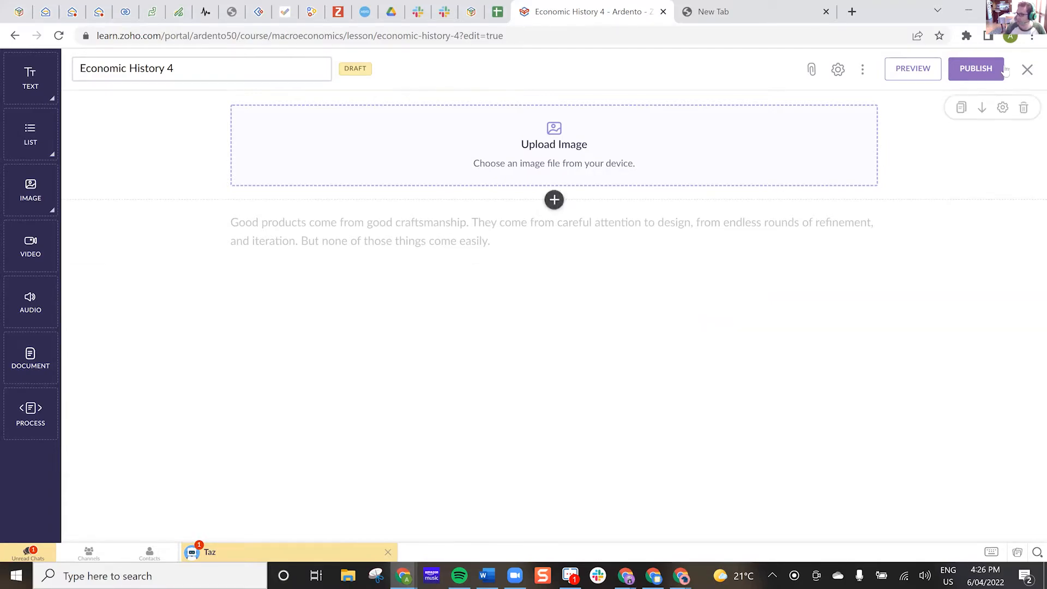
Step: Leave the Economic History 4 editor, briefly play and pause the Week 1 Macroeconomics Basics video lesson, and close it
click(1027, 70)
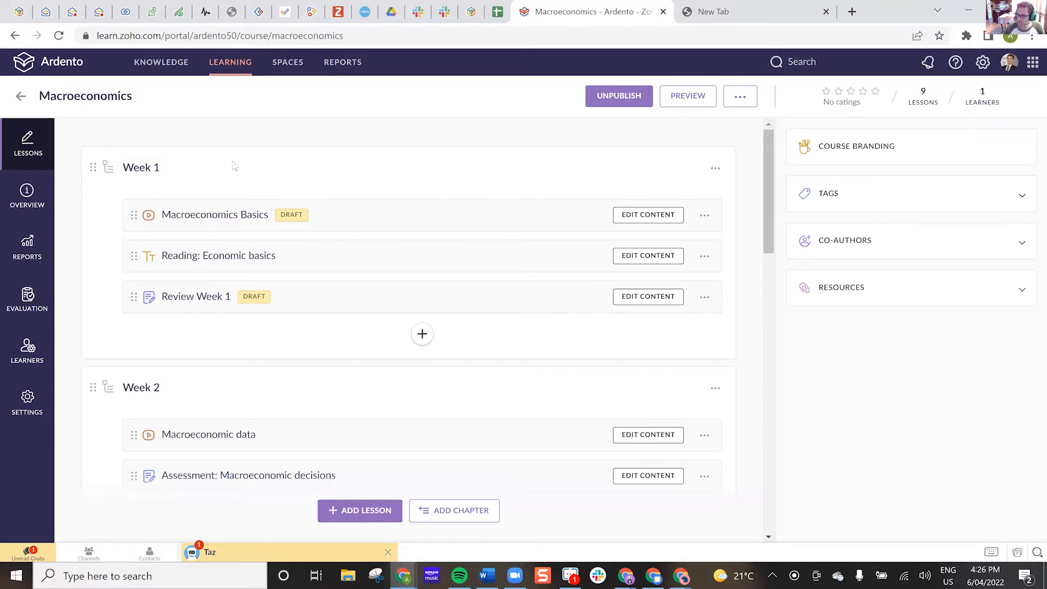
click(232, 218)
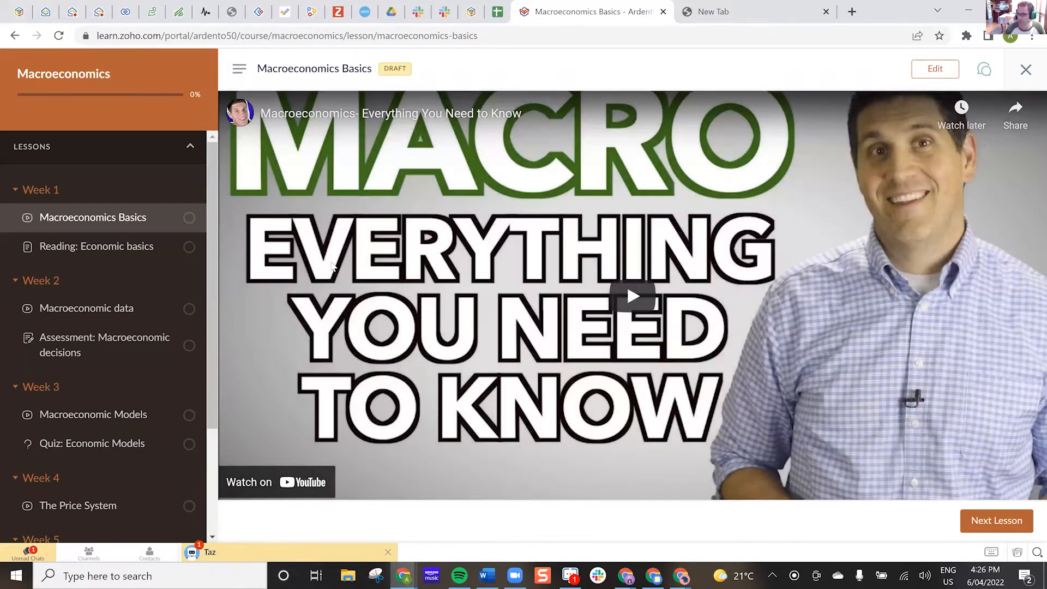
click(645, 303)
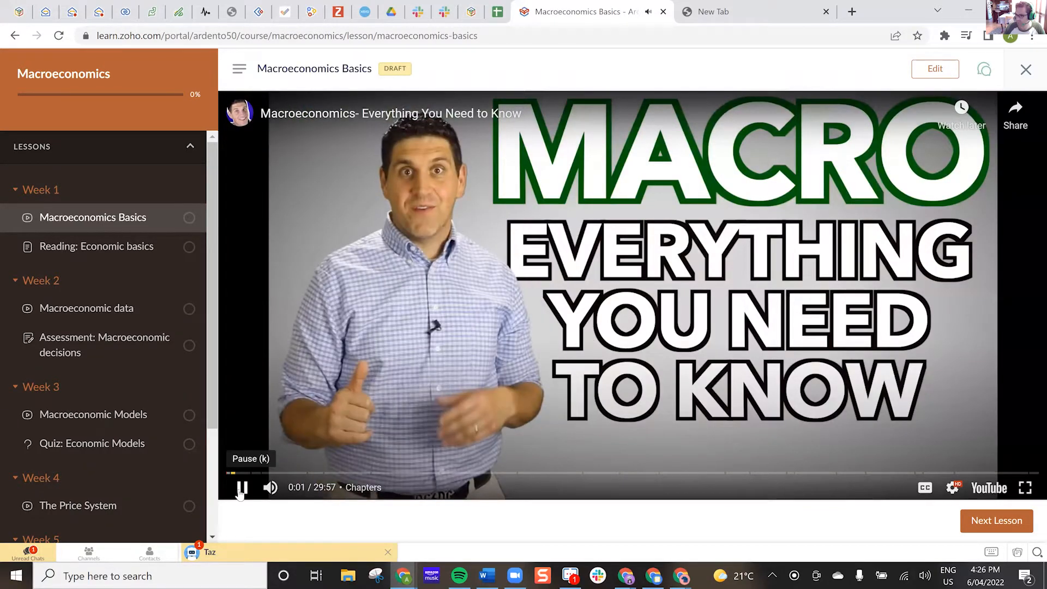
click(742, 140)
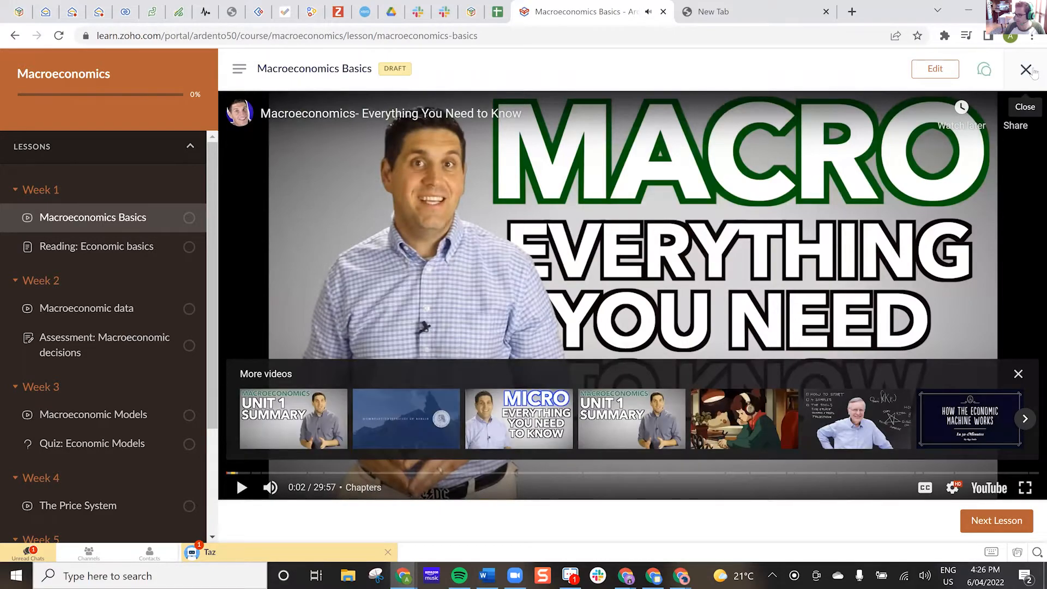
click(1025, 69)
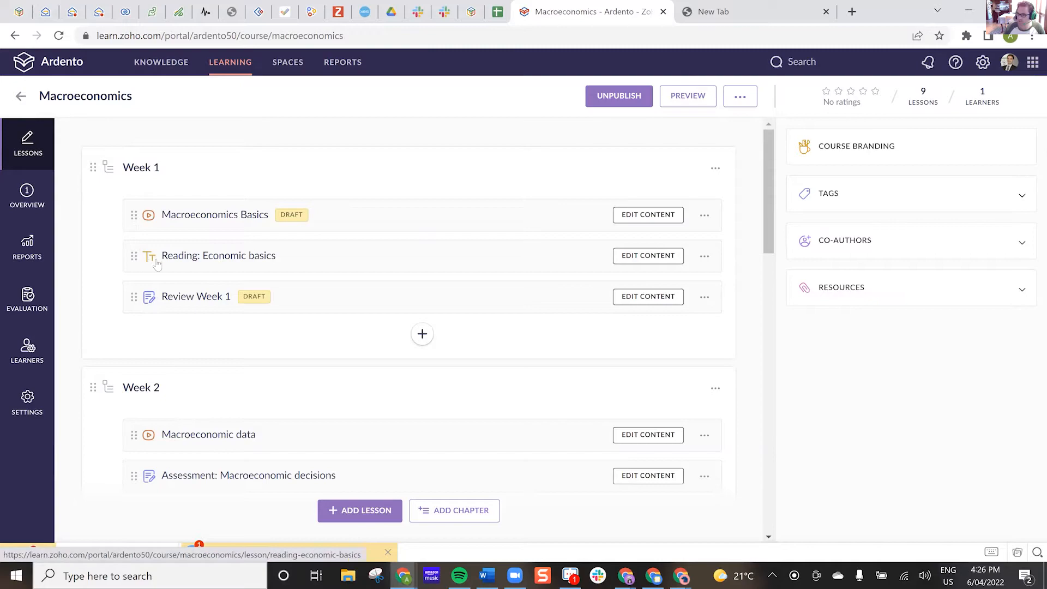
Step: Read through the Week 1 lesson "Reading: Economic basics" from beginning to end and close it
click(182, 265)
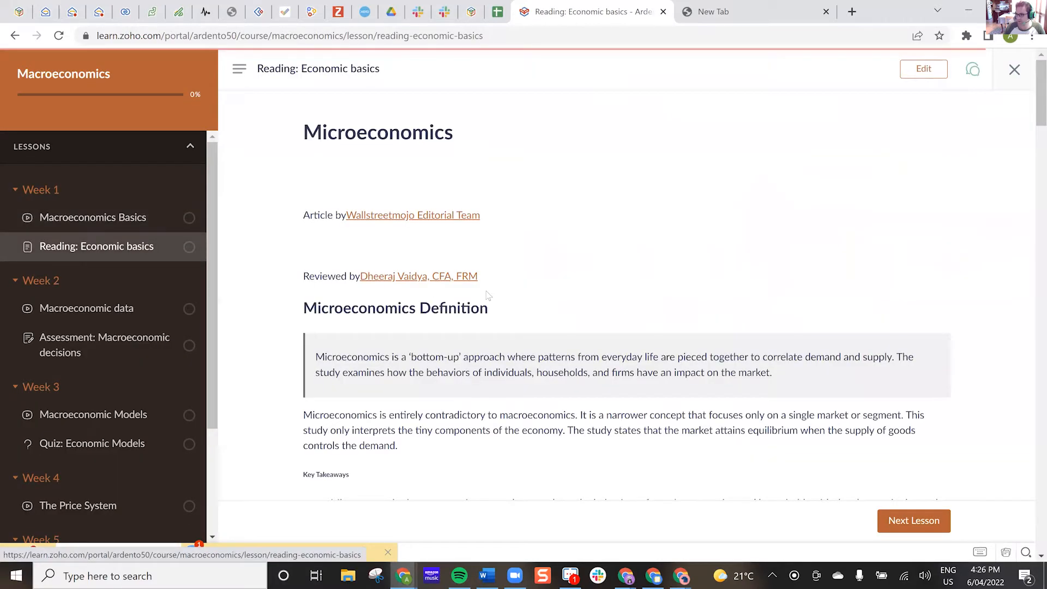
scroll(470, 307, down, 1)
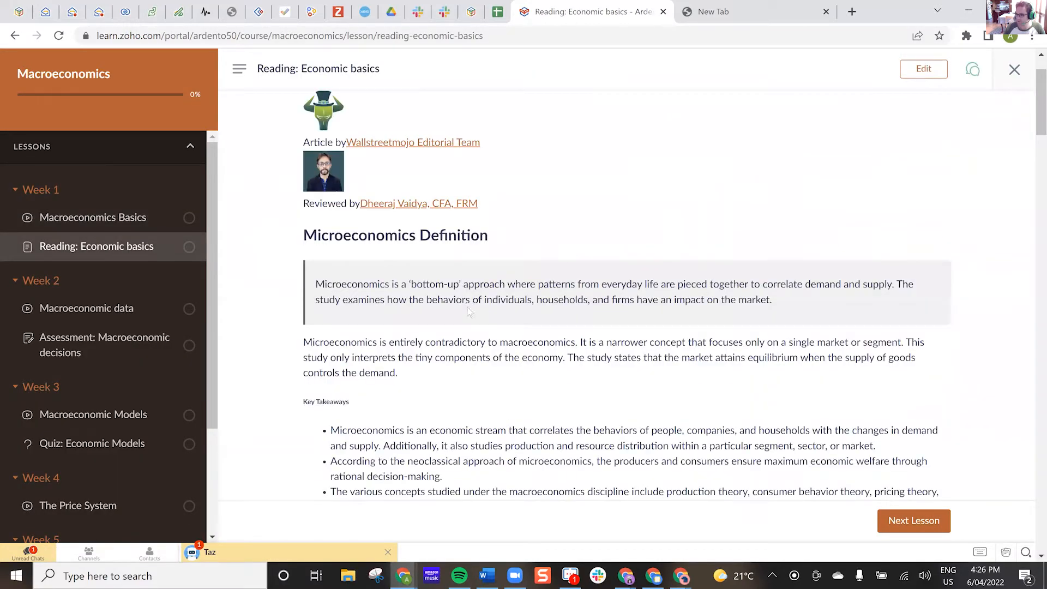
scroll(469, 312, down, 8)
scroll(455, 314, down, 8)
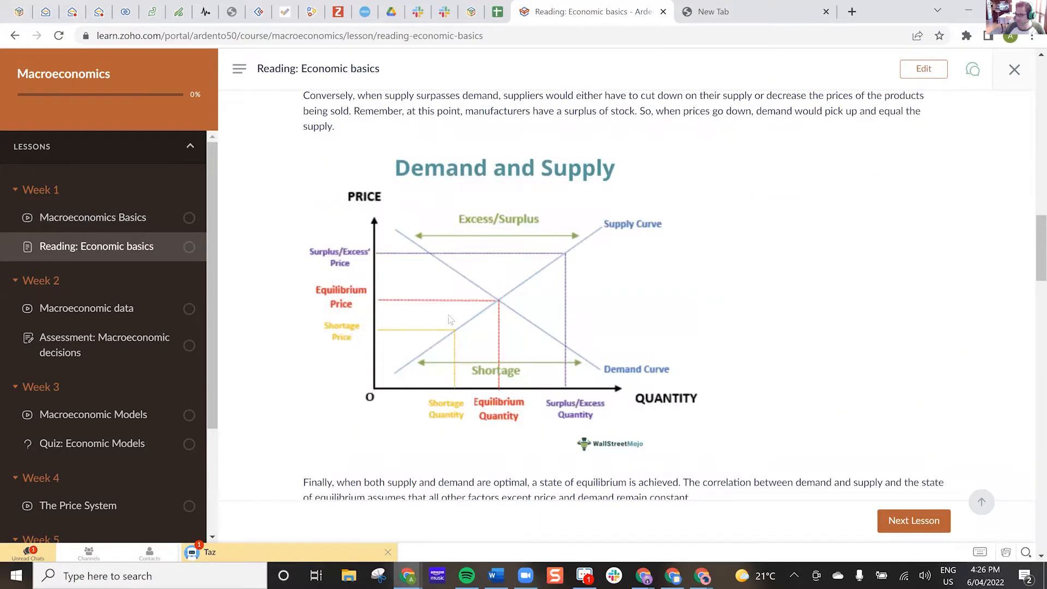
scroll(440, 321, down, 8)
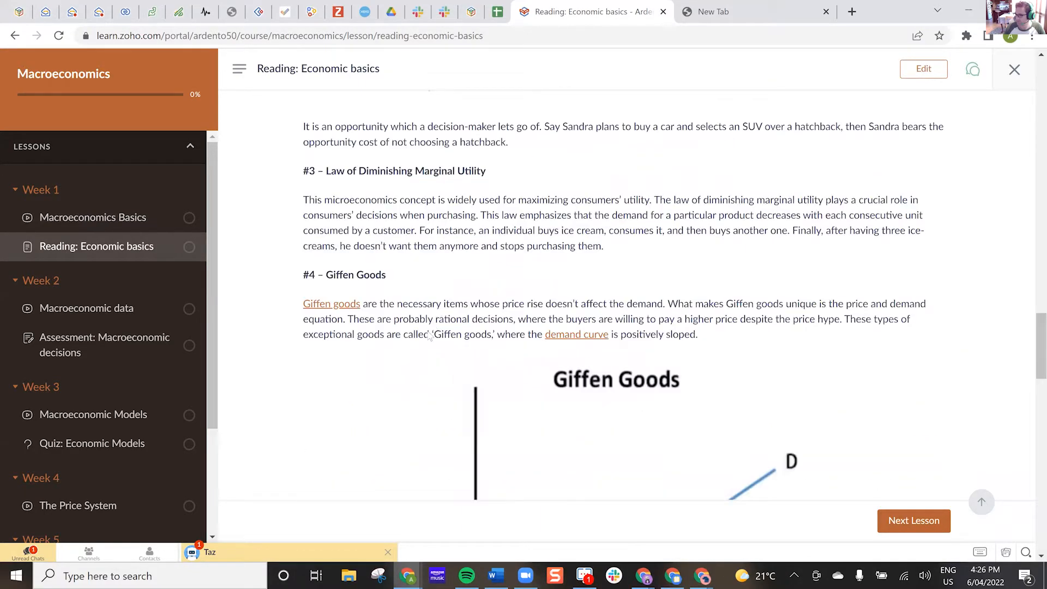
scroll(429, 336, down, 8)
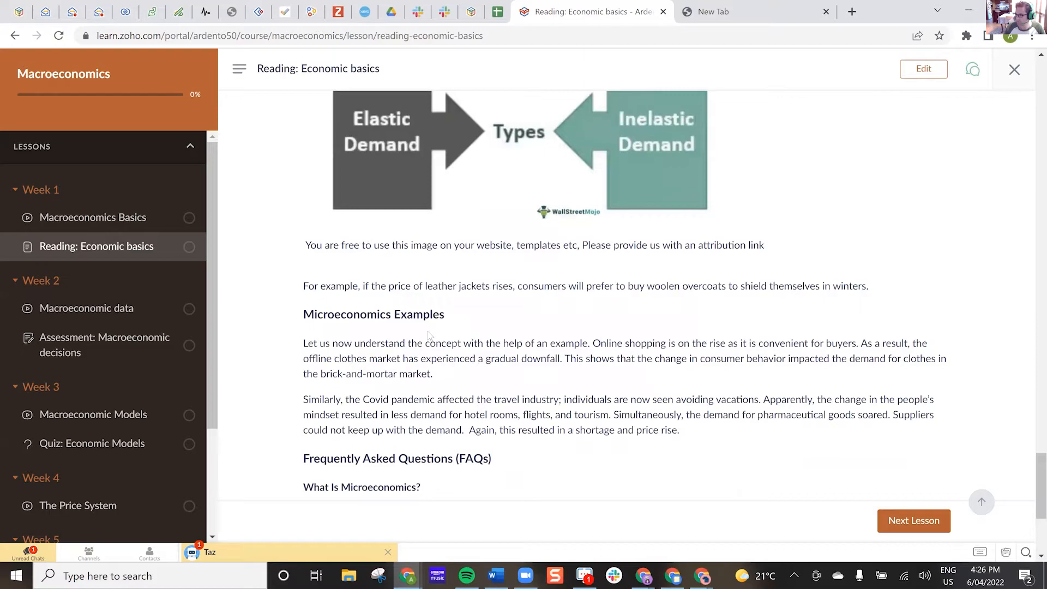
scroll(429, 336, down, 5)
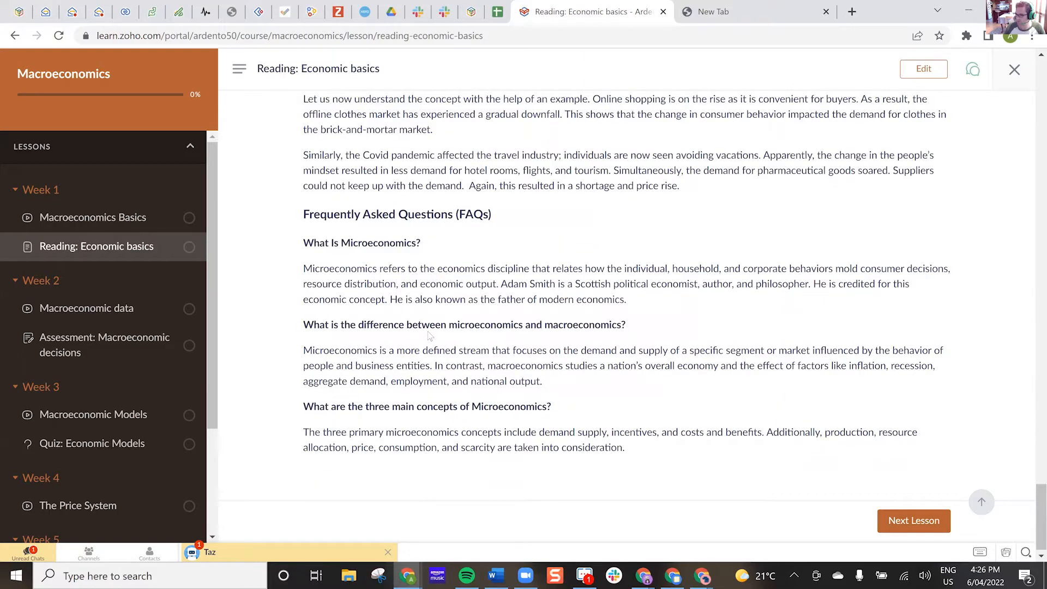
scroll(429, 336, up, 20)
scroll(429, 331, up, 10)
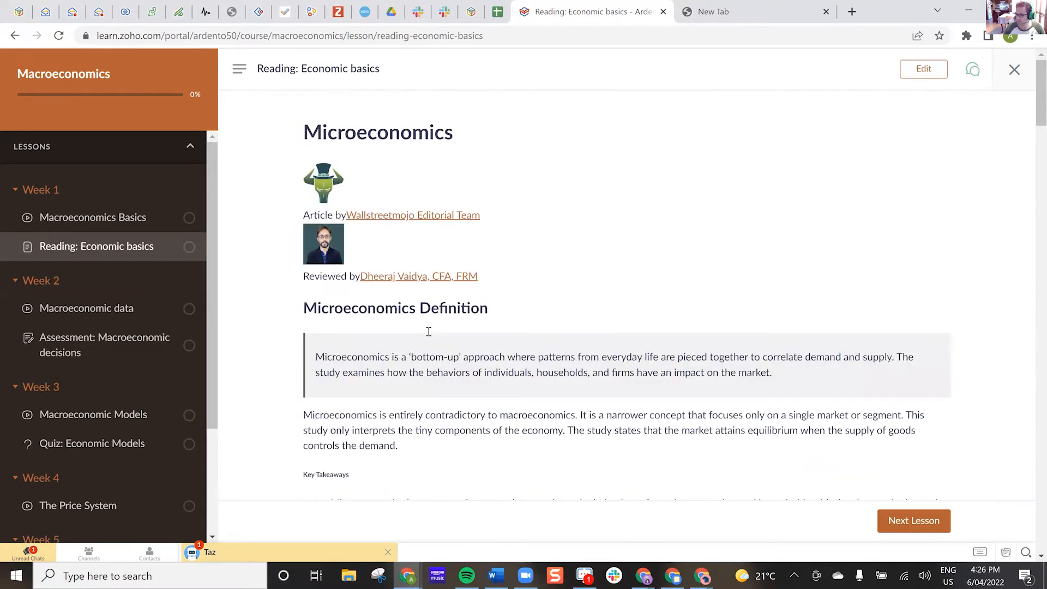
click(1014, 69)
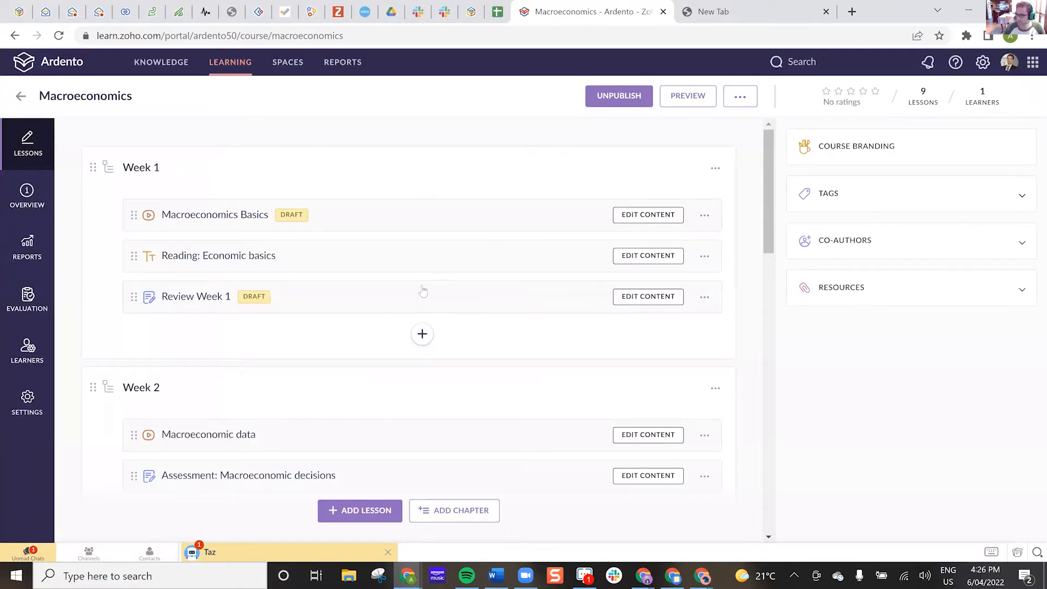
Step: Preview the Review Week 1 assignment, trying "JHBjhb" as the submission text, and close it without submitting
scroll(138, 327, down, 1)
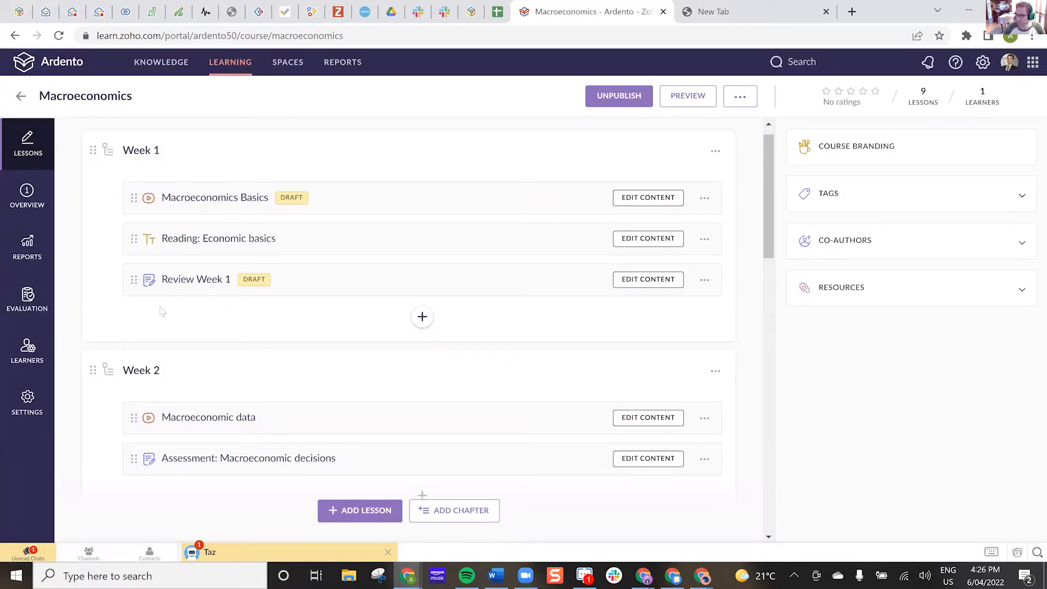
click(198, 281)
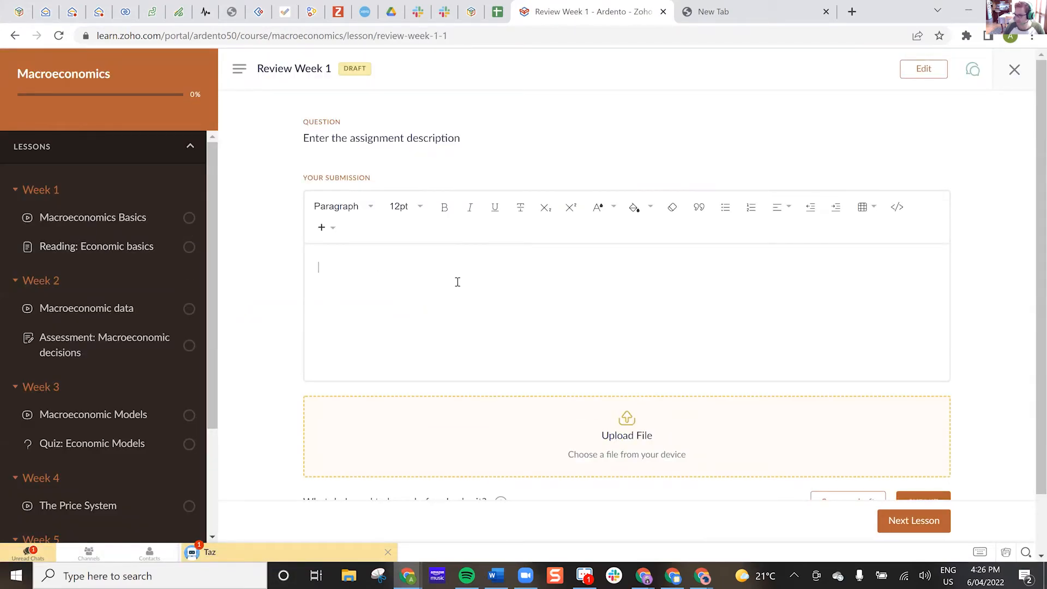
scroll(404, 285, down, 1)
scroll(404, 285, up, 1)
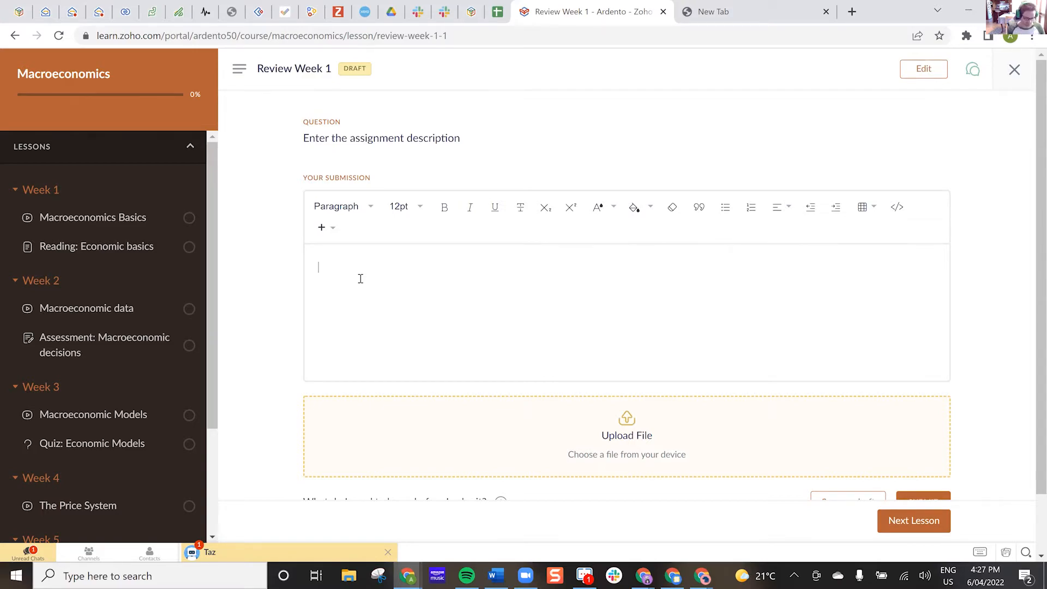
text(JHBjhb)
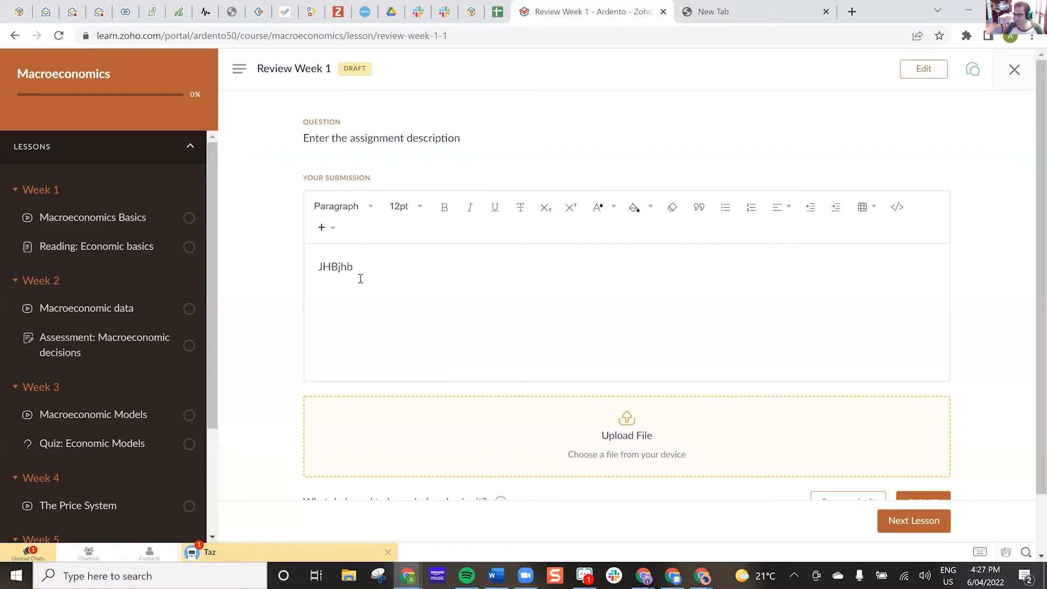
scroll(360, 279, down, 1)
scroll(583, 452, up, 1)
scroll(807, 501, down, 1)
scroll(992, 120, up, 1)
click(1013, 69)
Step: Start the Week 3 "Quiz: Economic Models" and submit "I don't know" as the answer to the Ceteris Paribus question
scroll(382, 240, down, 7)
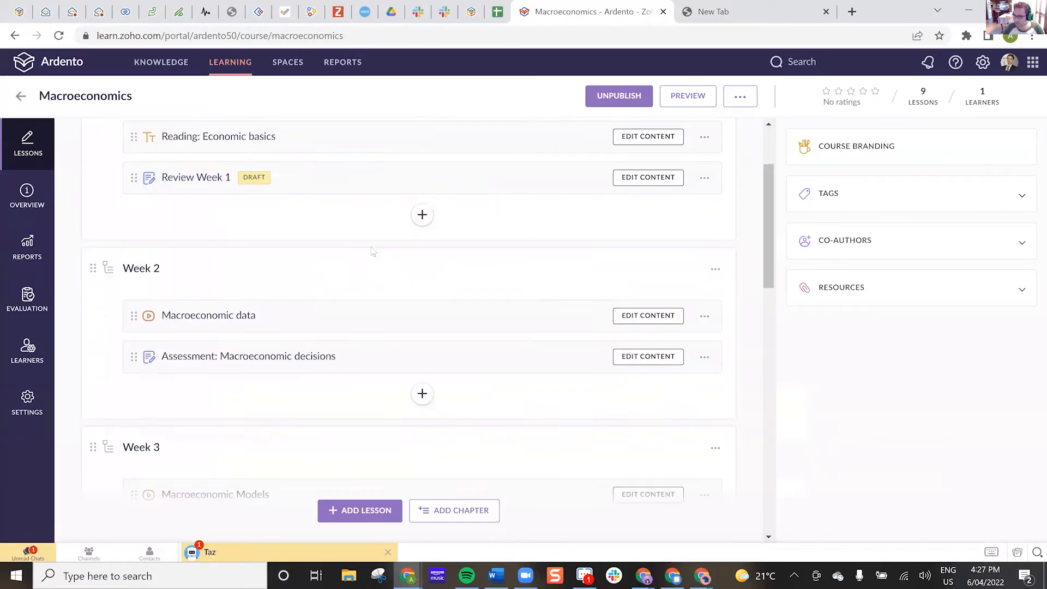
scroll(357, 257, up, 1)
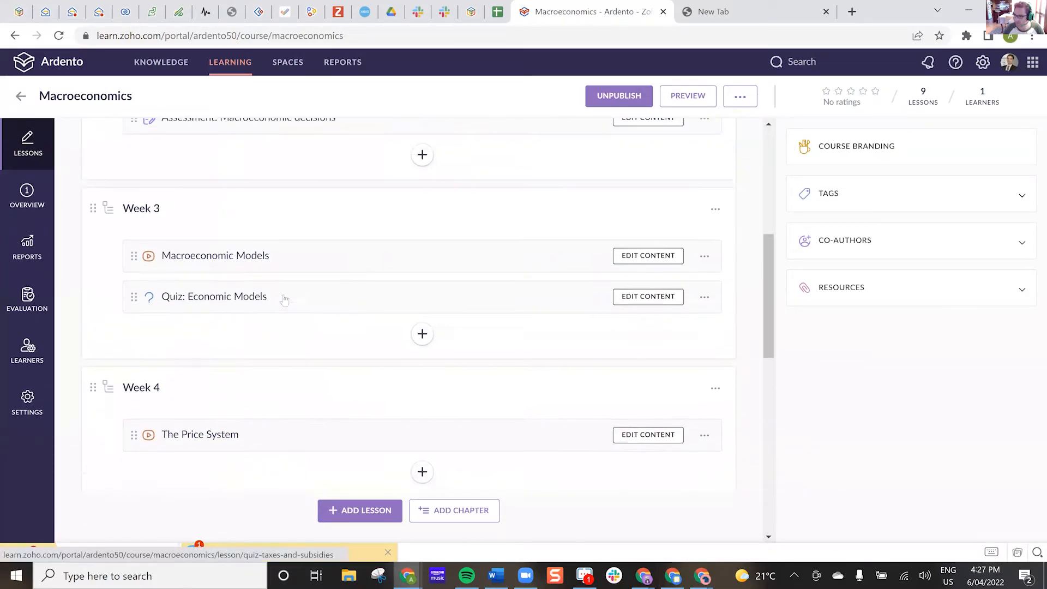
click(228, 301)
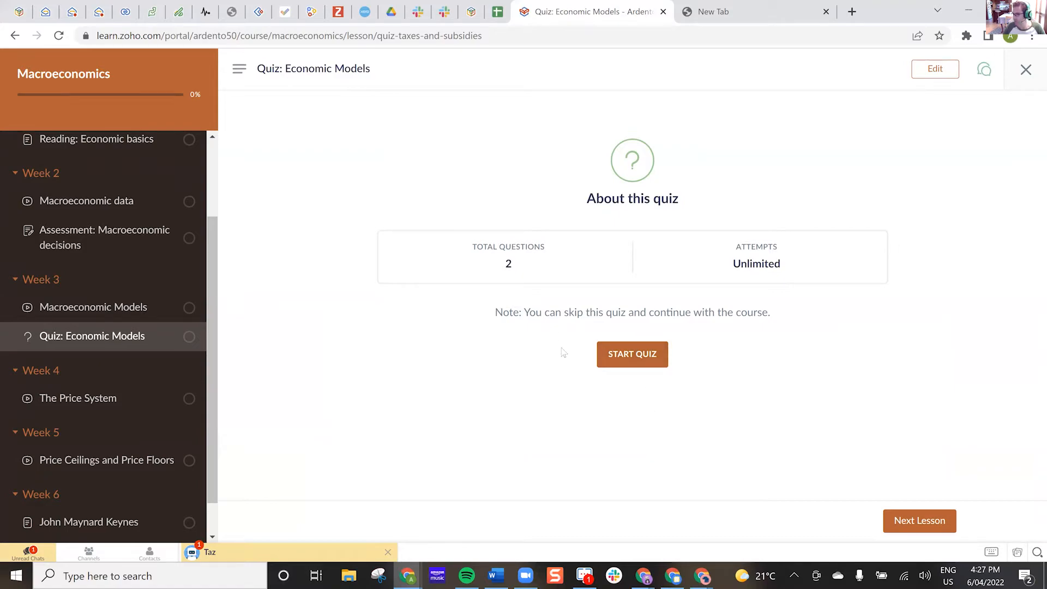
click(643, 355)
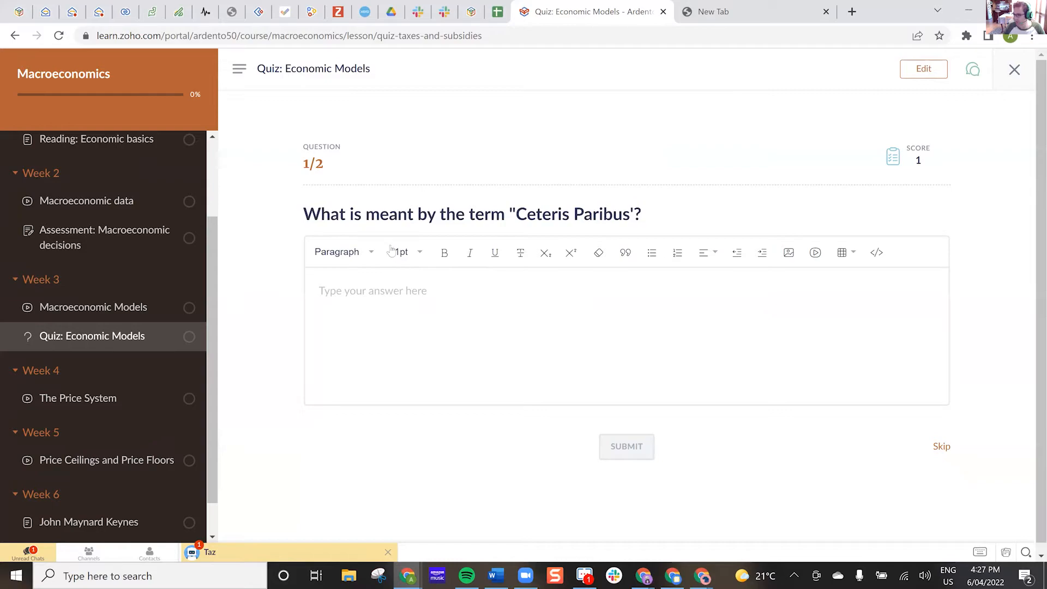
click(467, 283)
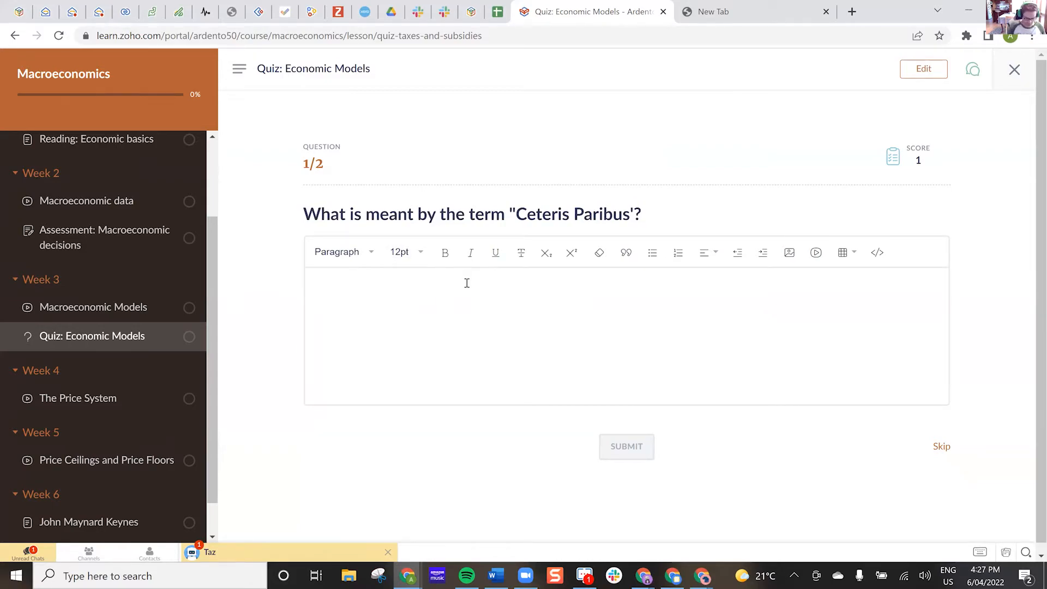
text(I don't know)
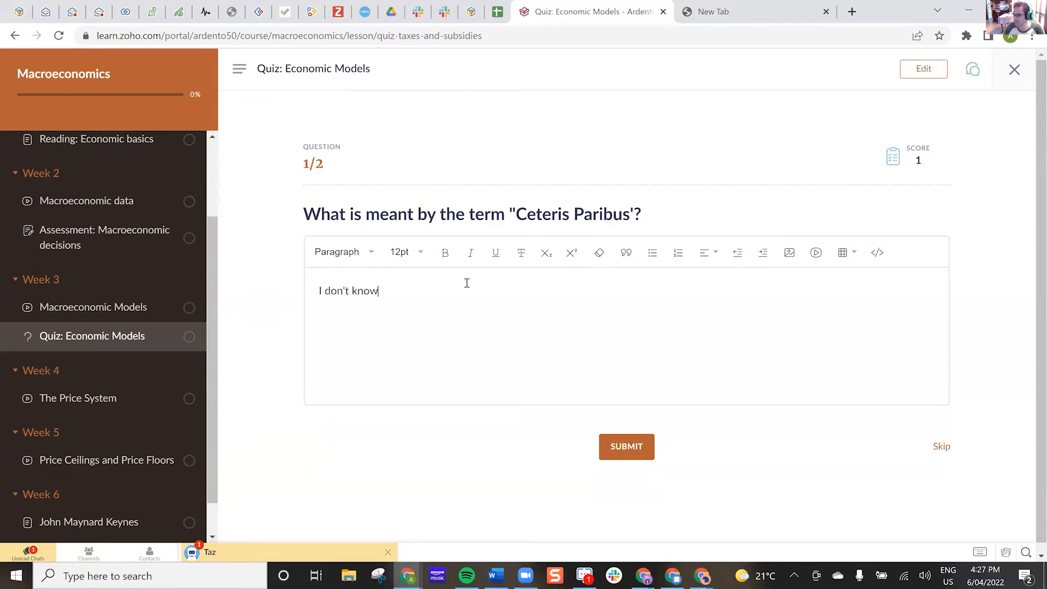
click(626, 446)
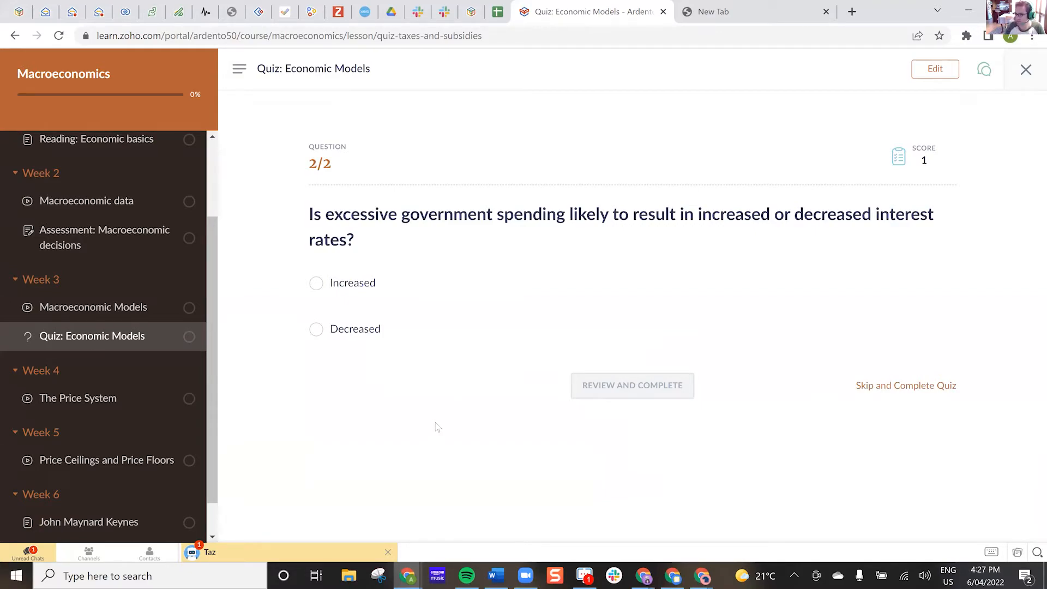
Step: Answer the government spending question with "Increased", review the responses and complete the quiz
click(338, 285)
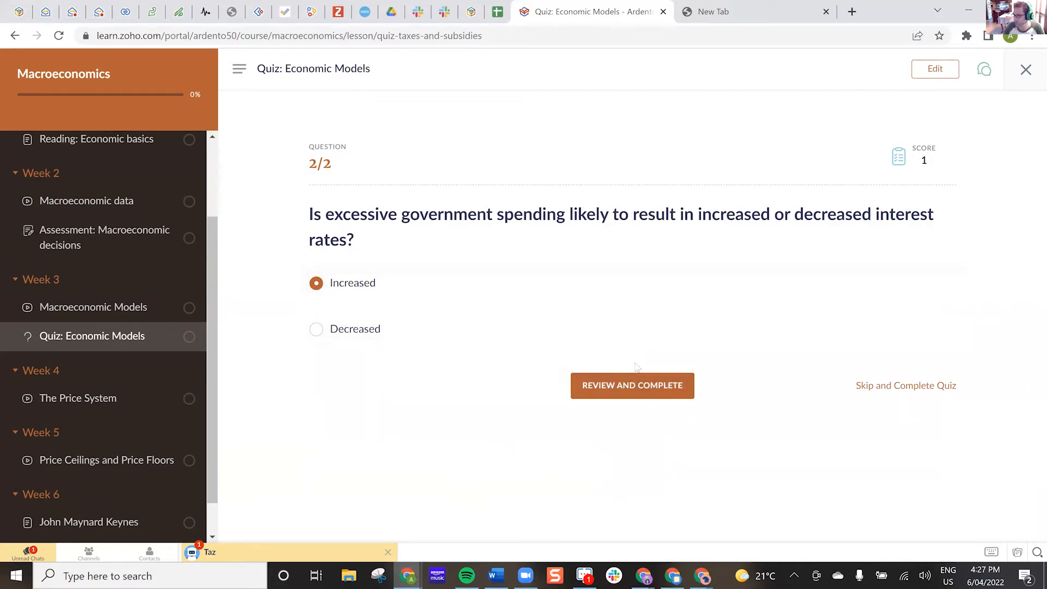
click(635, 385)
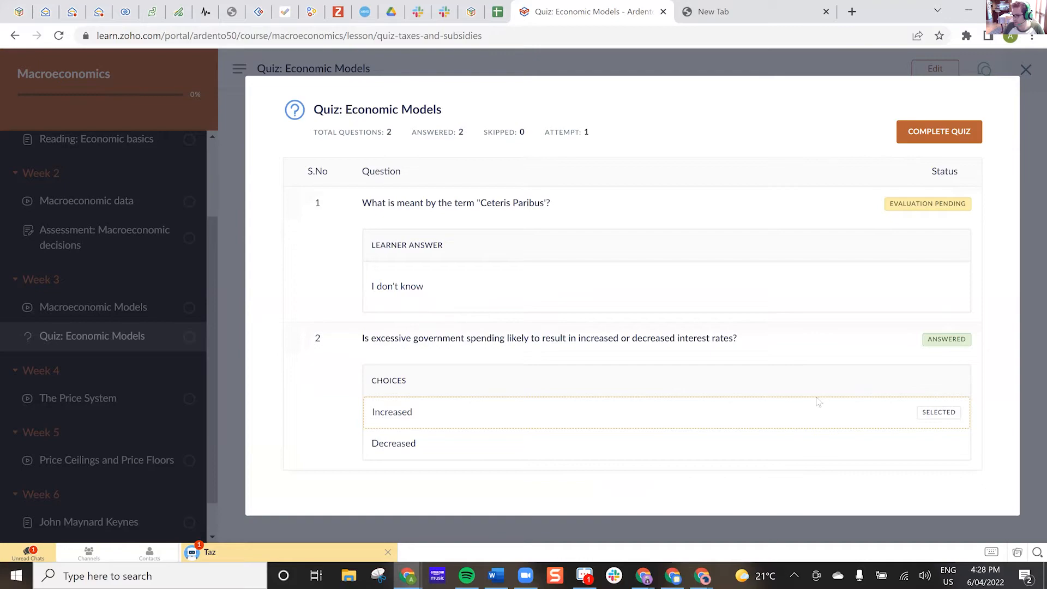
click(923, 138)
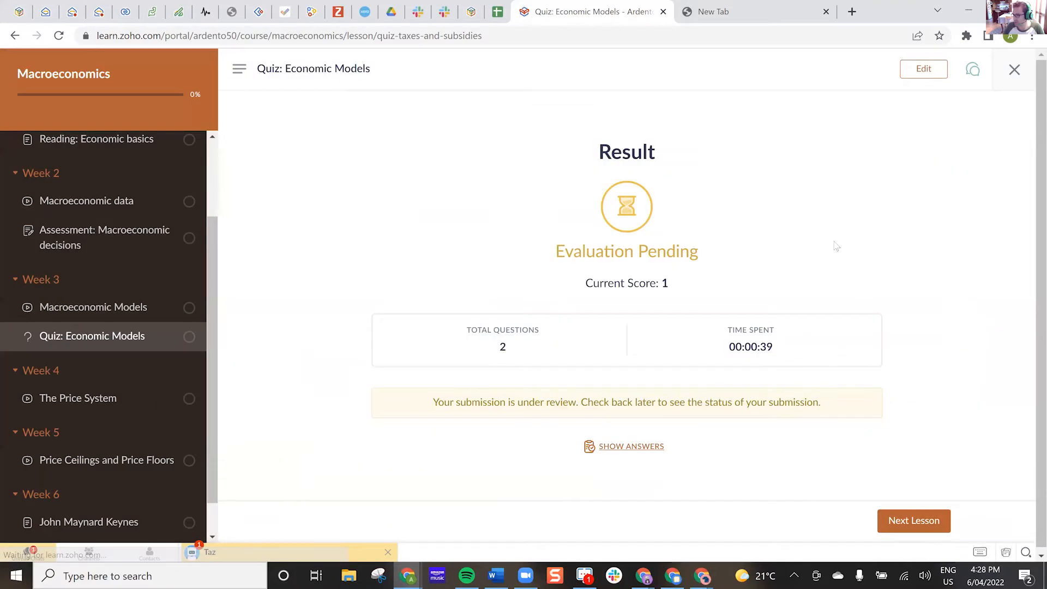
Step: Examine the submitted answers and attempt details of the Economic Models quiz, and return to the course's lesson list
click(644, 444)
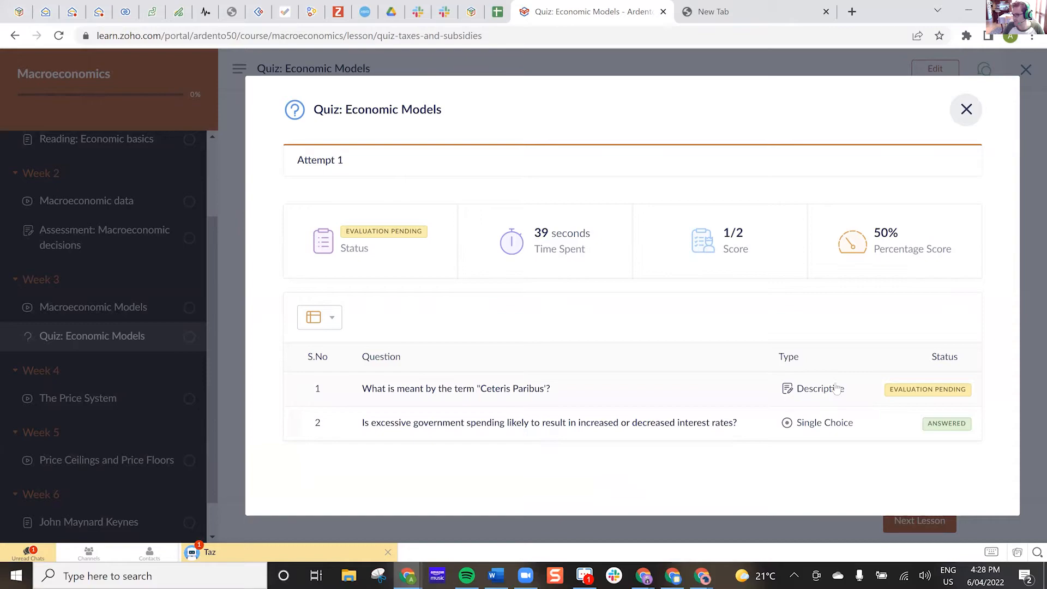
click(965, 112)
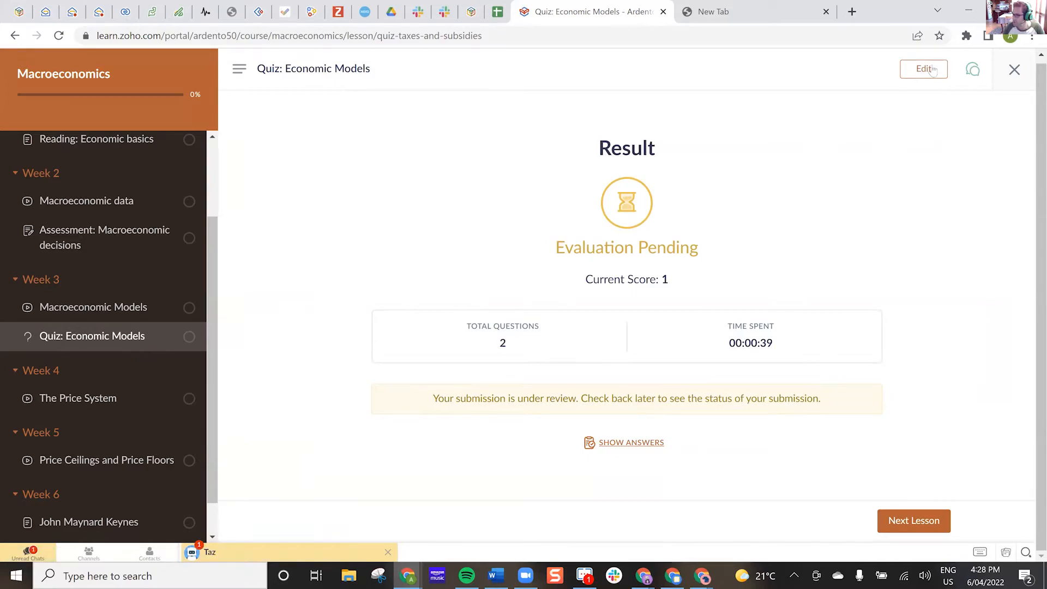
click(1013, 69)
Step: Look over the Week 7 chapter and expand the Macroeconomics course's co-authors, resources and tags sections
scroll(480, 252, down, 10)
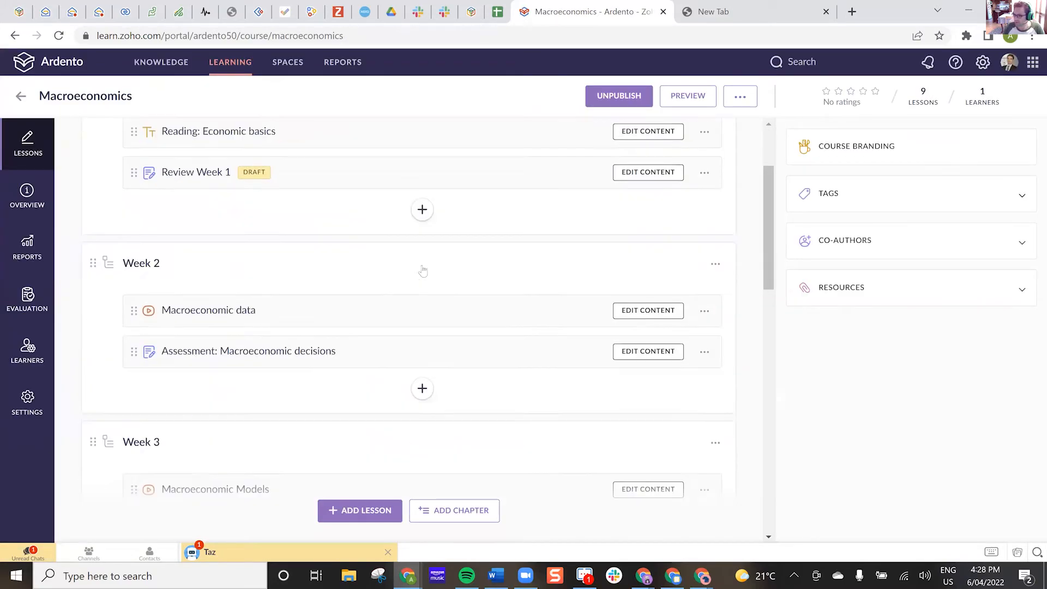
scroll(383, 288, down, 5)
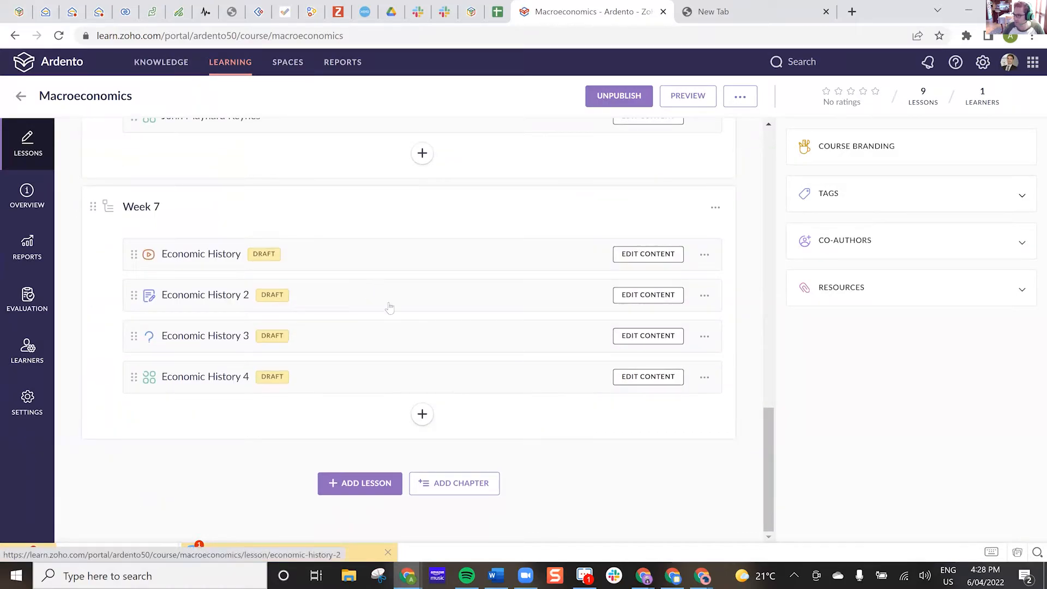
click(870, 242)
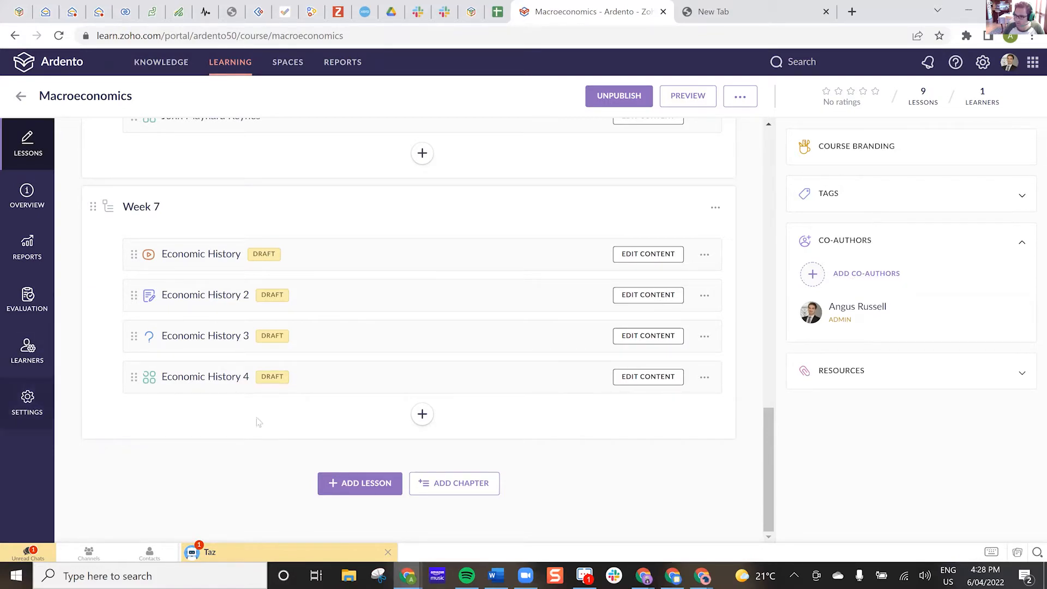
scroll(704, 371, up, 1)
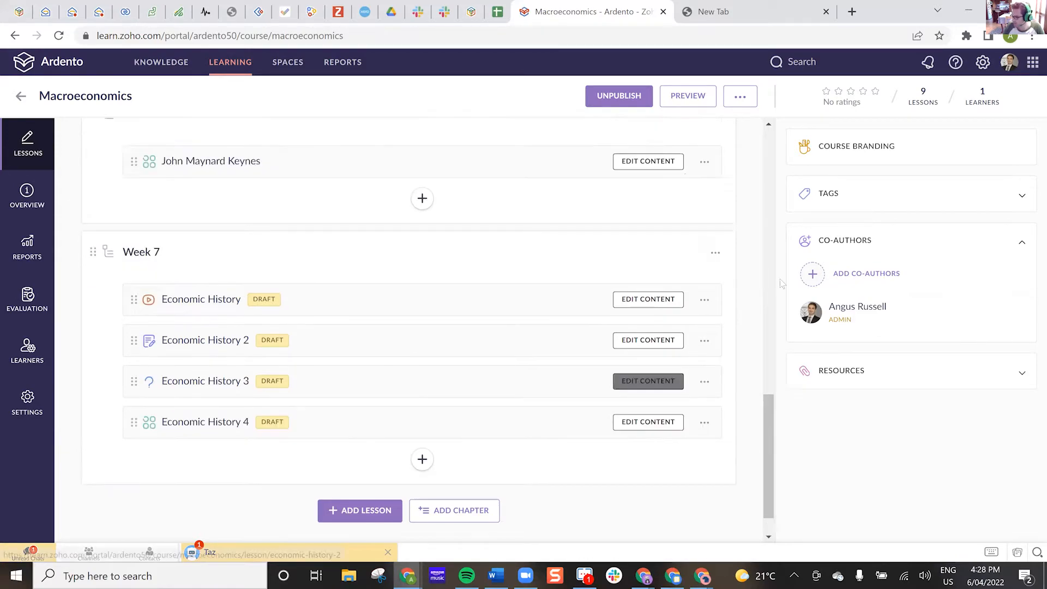
click(851, 374)
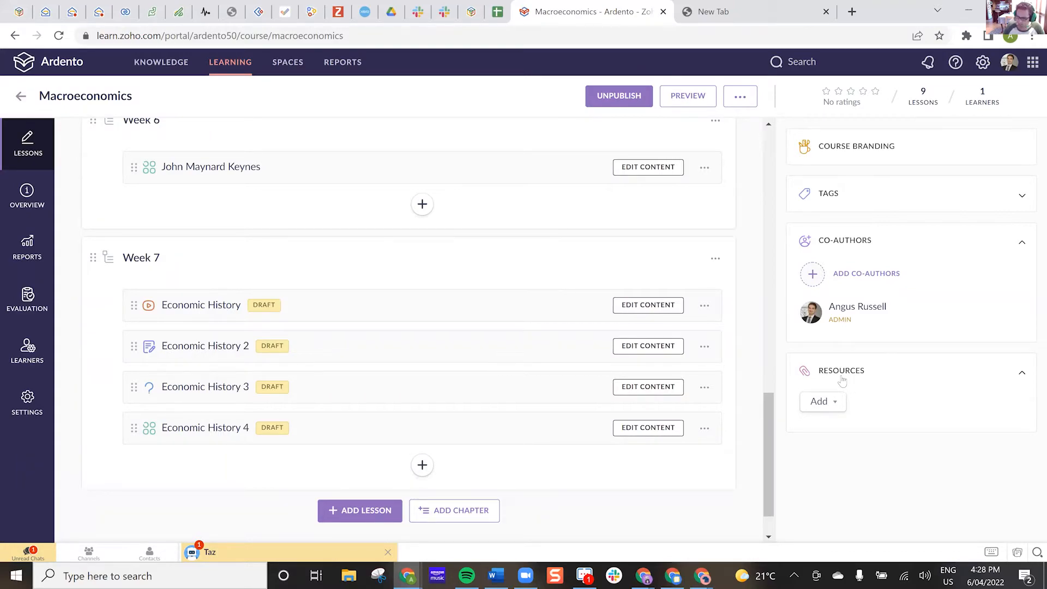
click(853, 199)
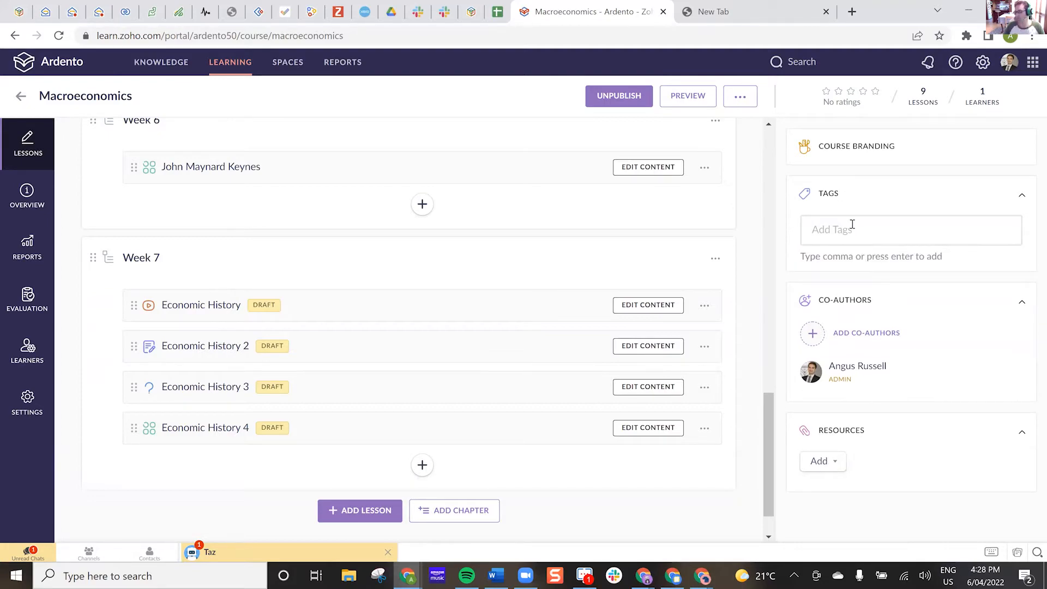
Step: Add the tag "Economics" to the Macroeconomics course
click(852, 224)
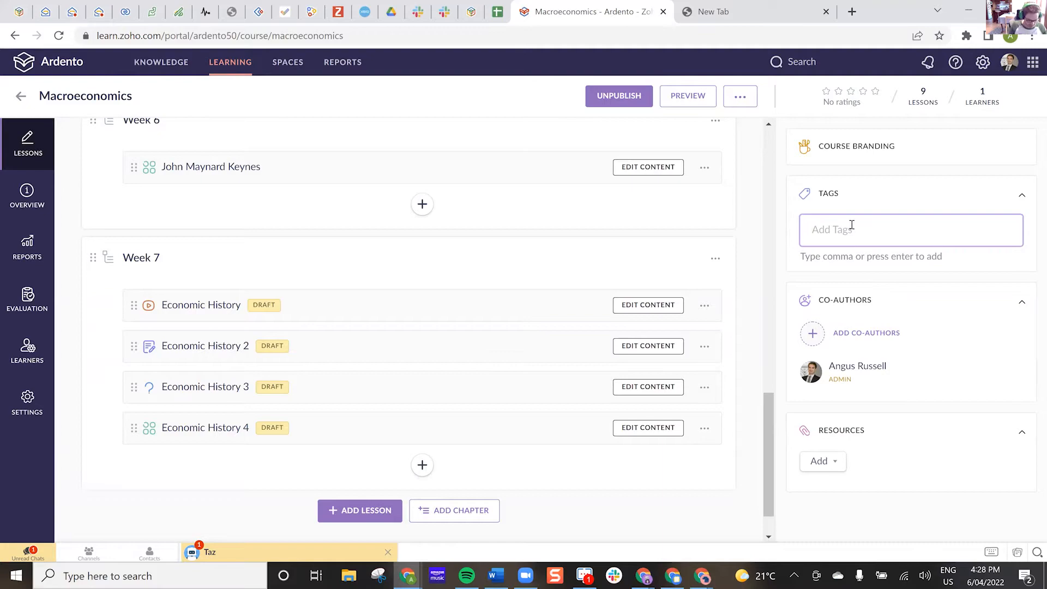
text(Ecibinuc)
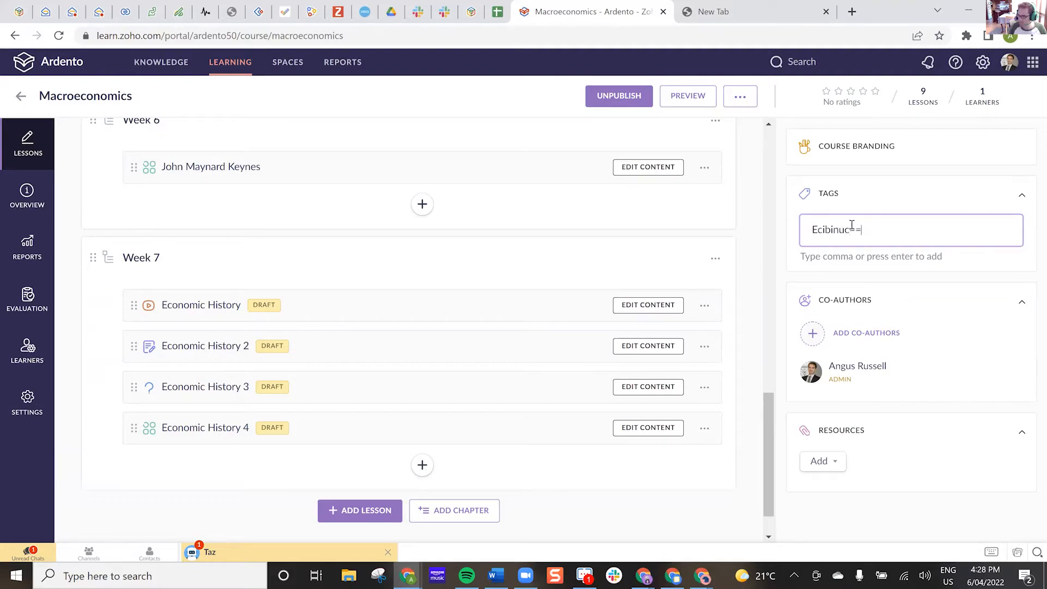
key(BackSpace)
key(BackSpace)
key(BackSpace)
key(BackSpace)
key(BackSpace)
key(BackSpace)
key(BackSpace)
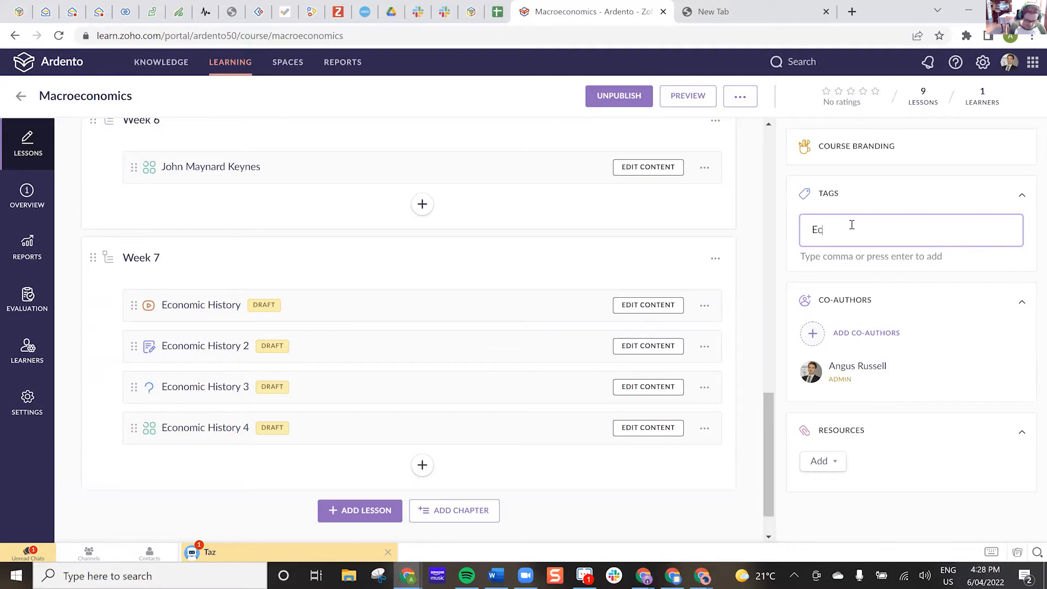
text(conom)
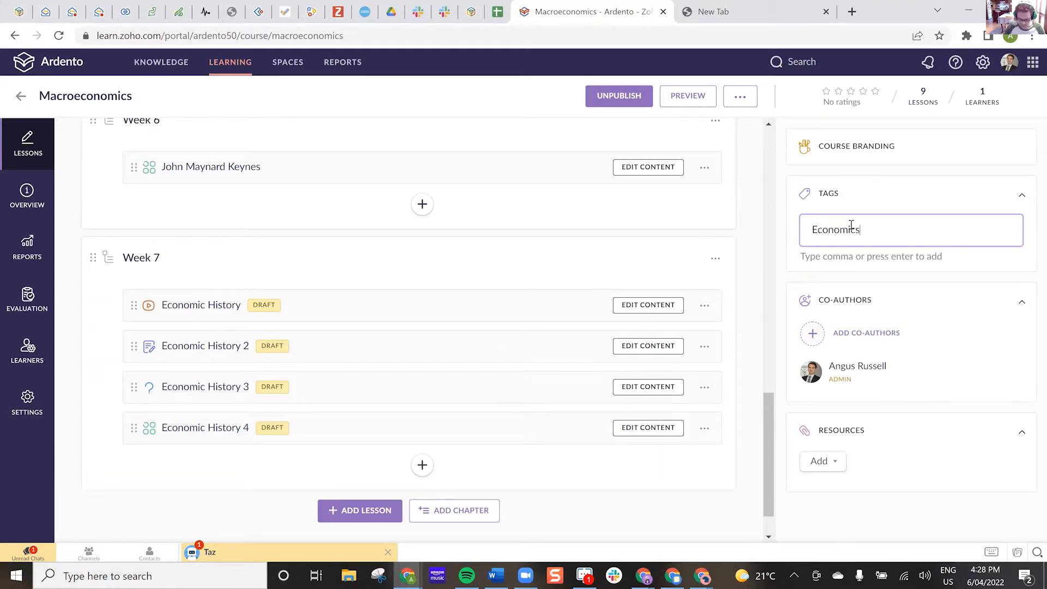
text(ics)
key(Return)
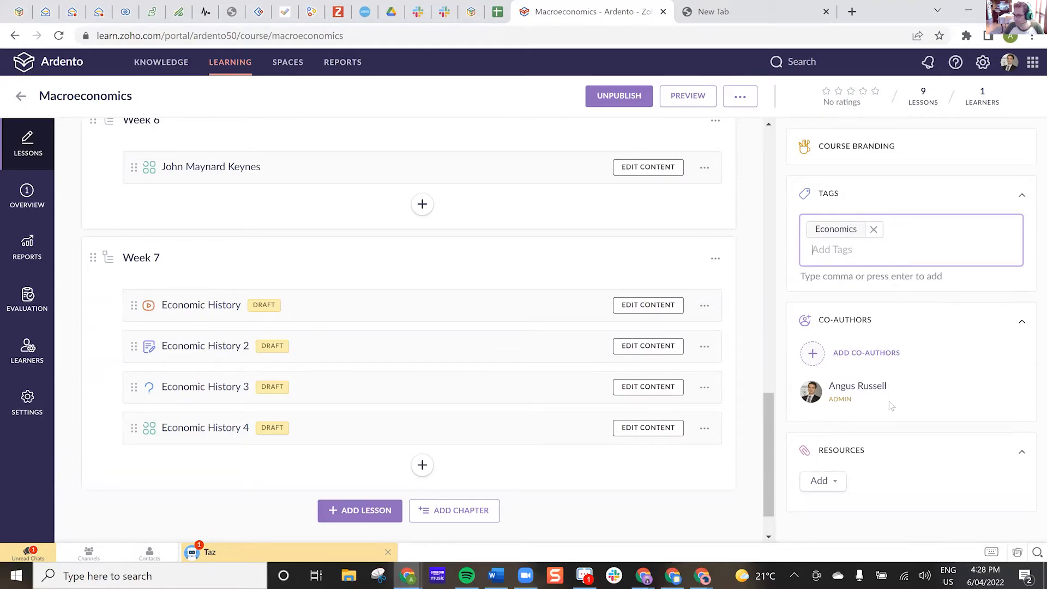
Step: Preview the Macroeconomics course as a learner, look through its overview, weekly lessons, tag and ratings sections, and close the preview
scroll(778, 303, up, 2)
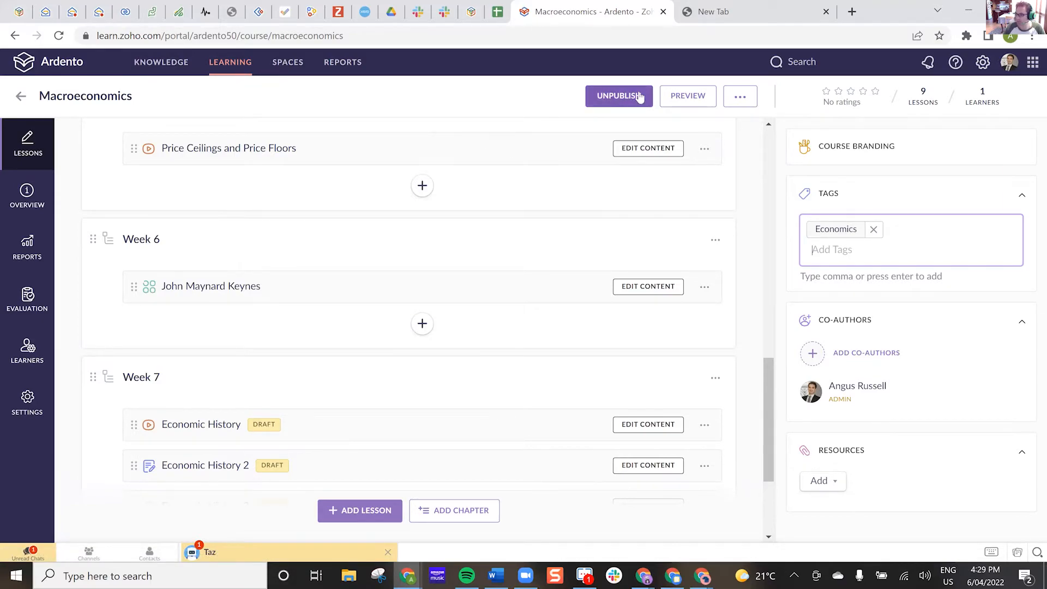
click(679, 98)
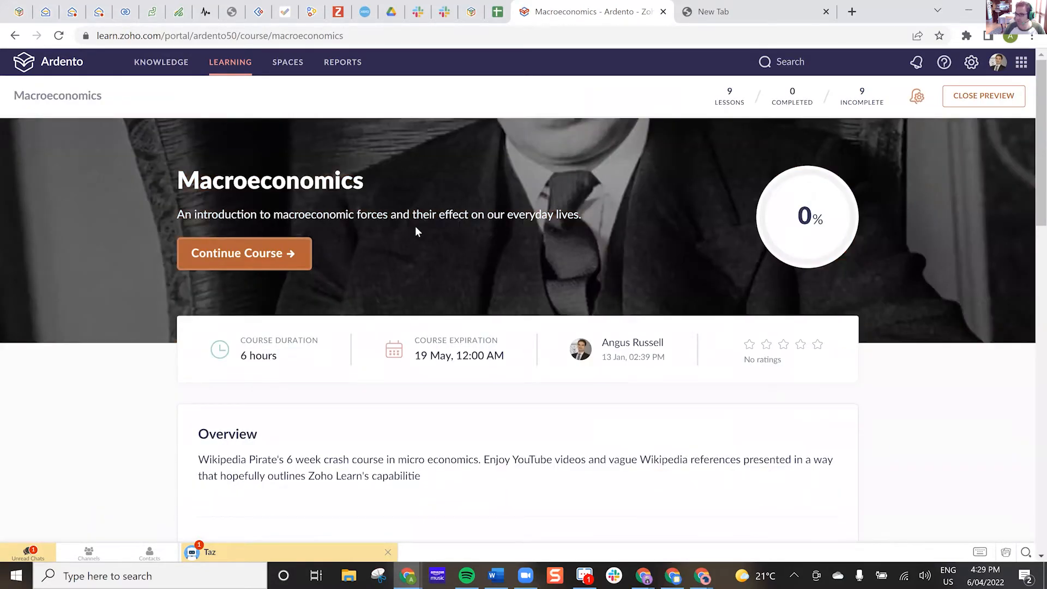
scroll(479, 187, down, 3)
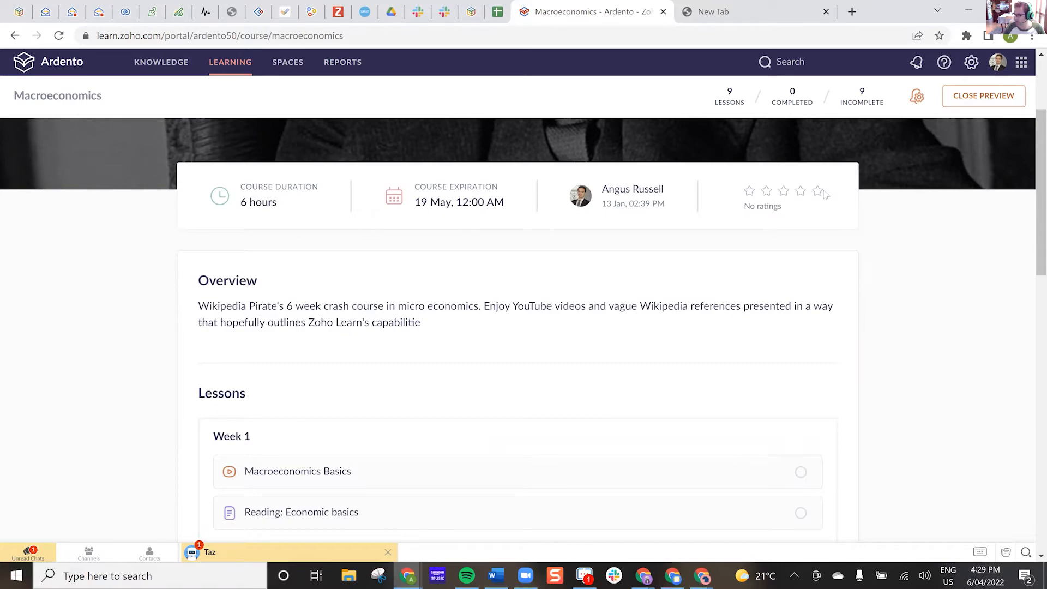
scroll(824, 197, down, 15)
scroll(837, 253, up, 12)
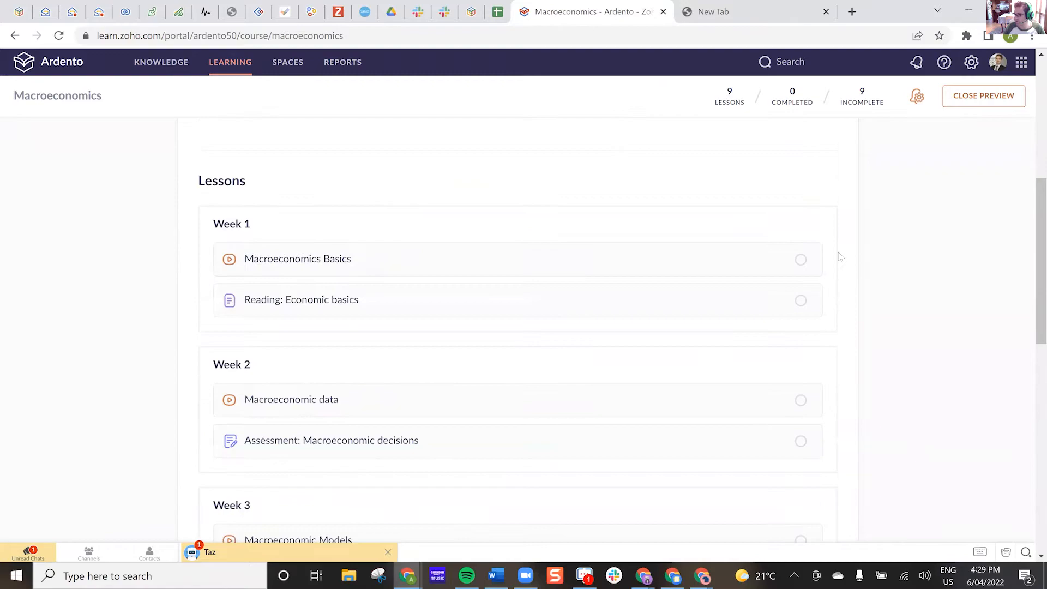
scroll(727, 302, up, 6)
scroll(712, 300, down, 5)
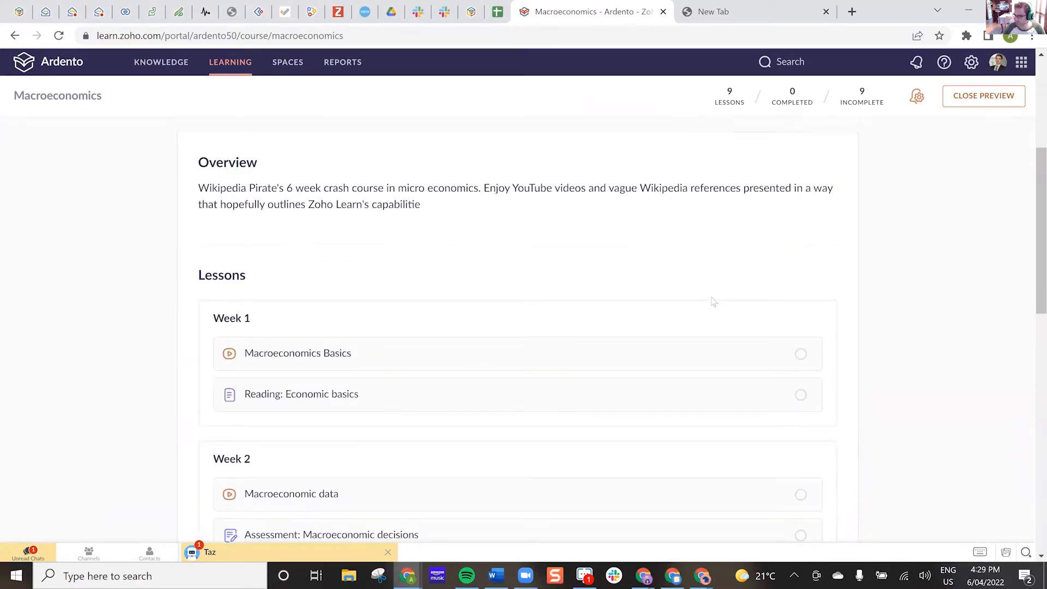
scroll(708, 301, up, 1)
scroll(407, 269, down, 1)
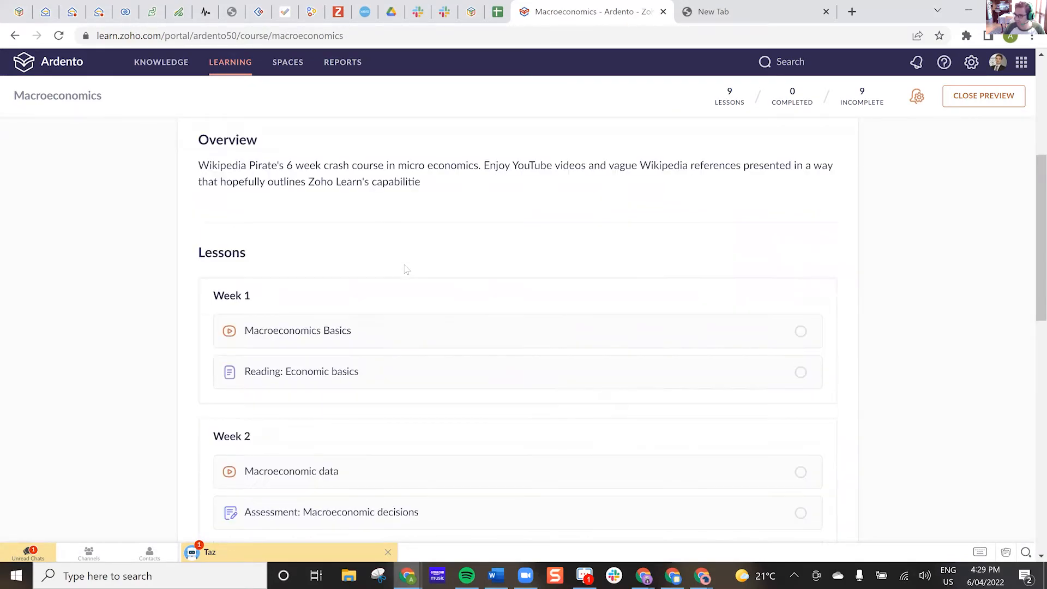
scroll(406, 269, down, 12)
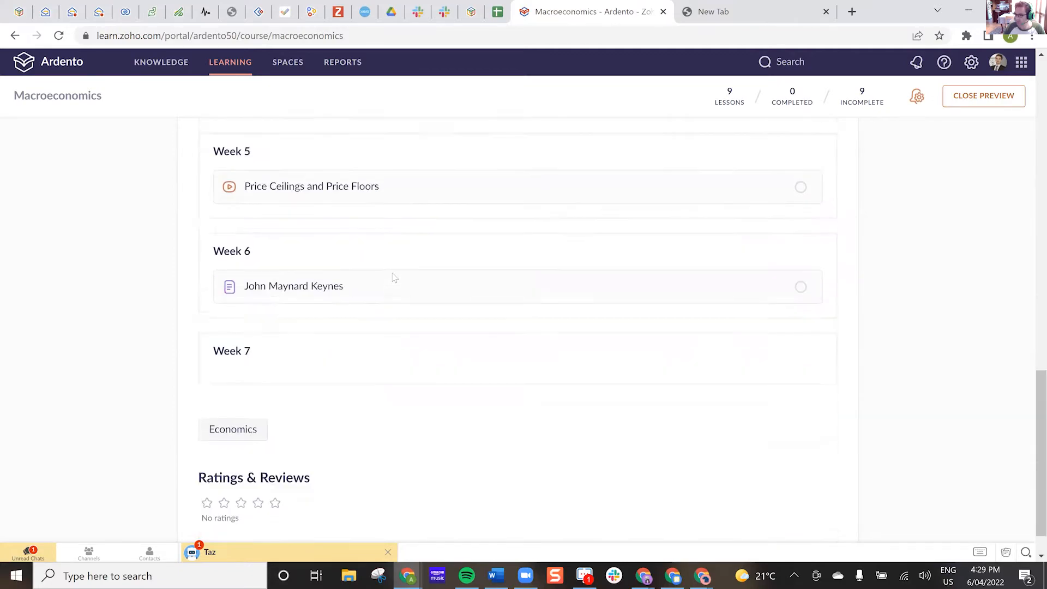
scroll(394, 277, down, 1)
scroll(384, 287, up, 15)
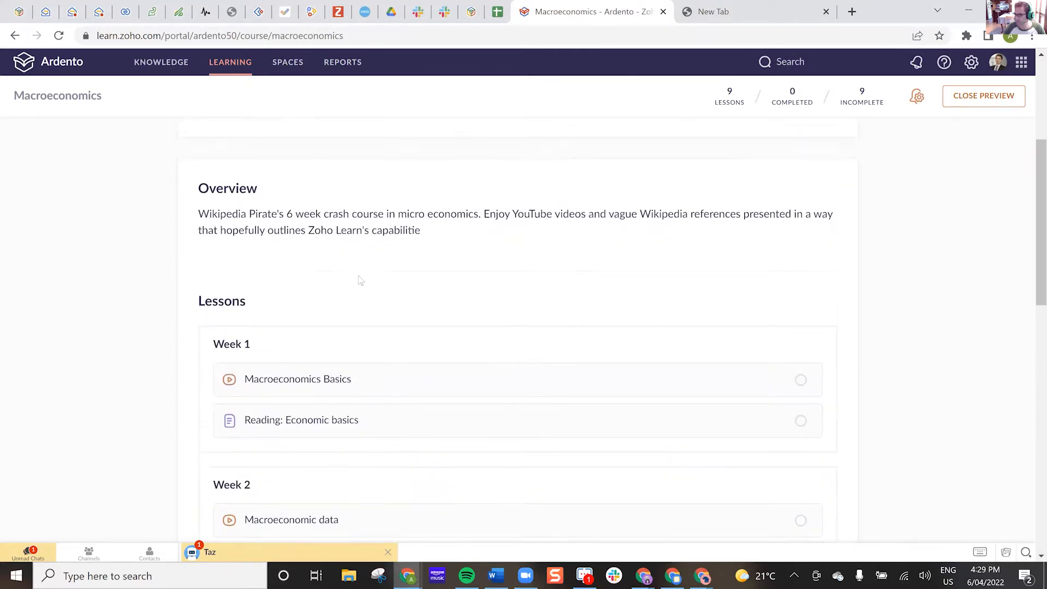
click(955, 96)
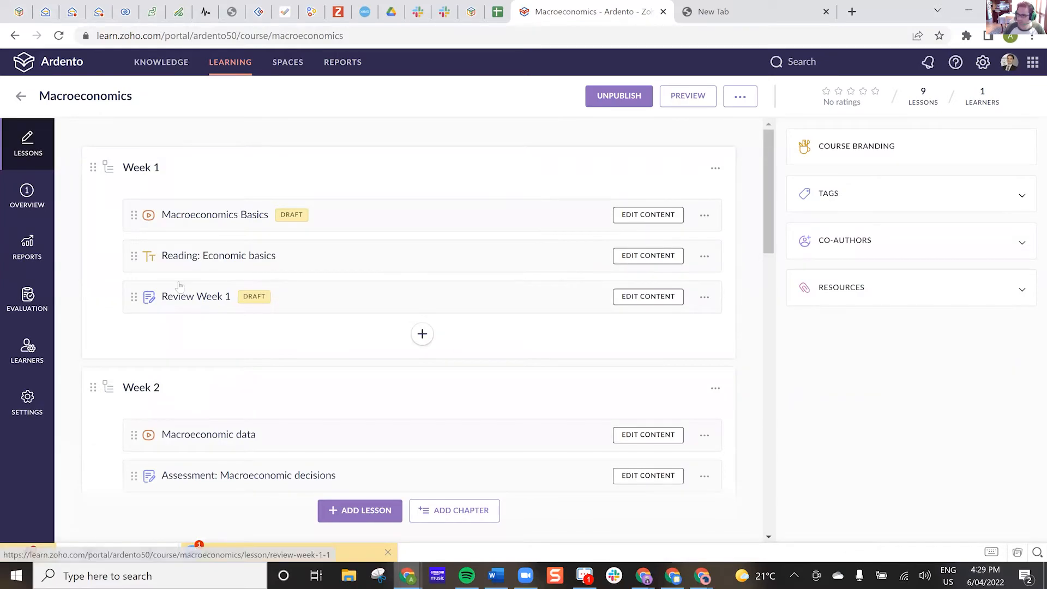
Step: View the Macroeconomics course's editable overview description
click(35, 203)
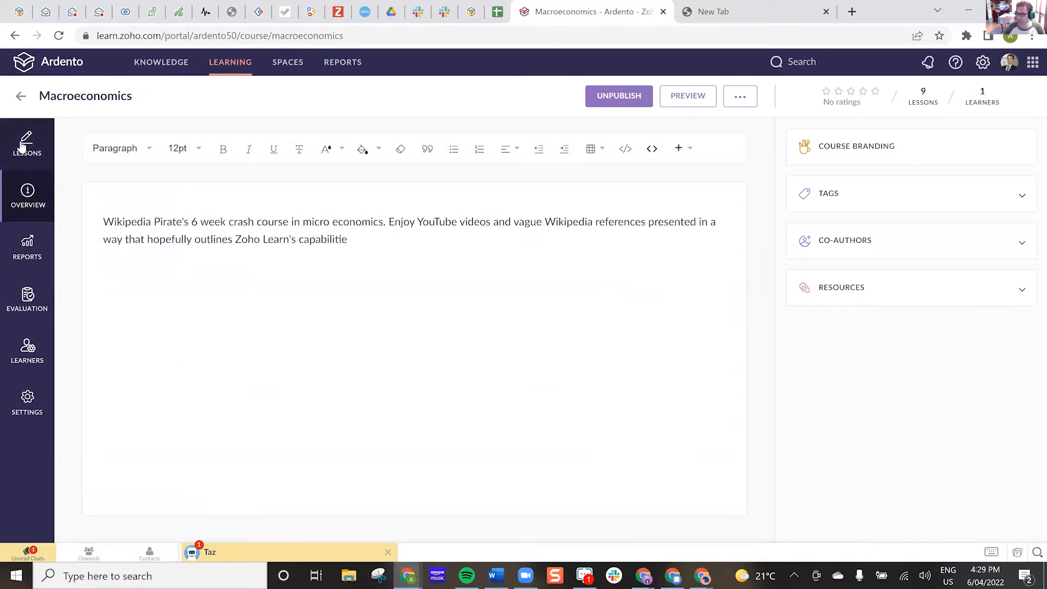
click(16, 150)
click(36, 194)
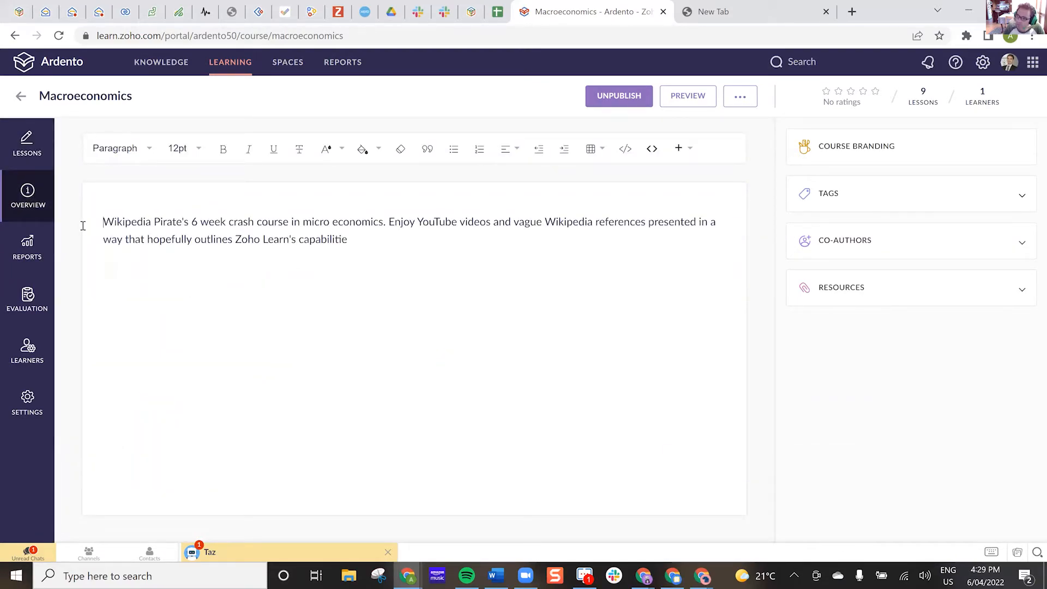
Step: Examine the Macroeconomics reports on overall progress and individual lessons, and switch to the per-learner report
click(25, 252)
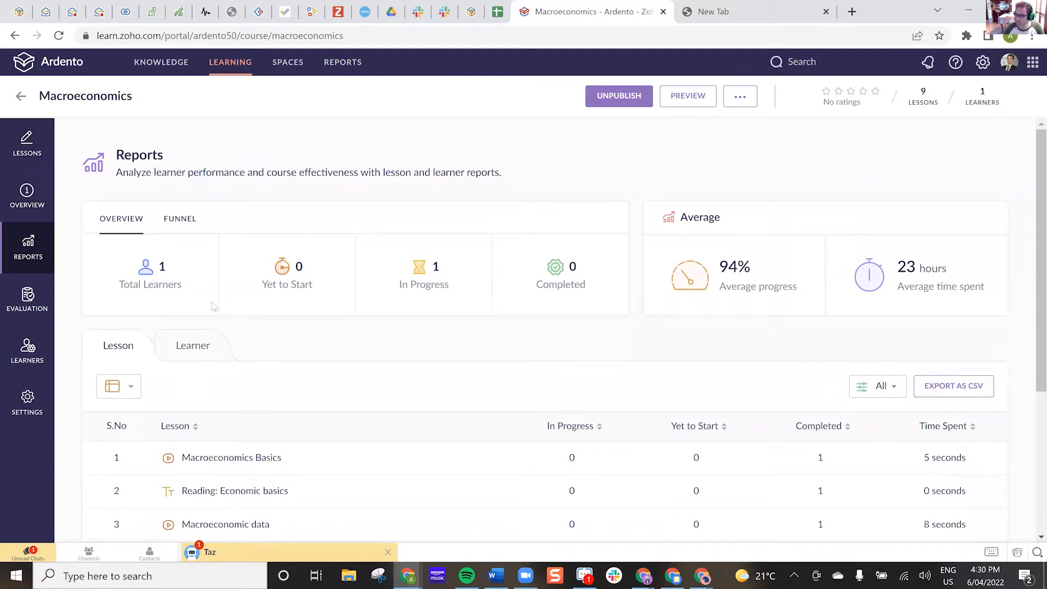
scroll(213, 306, down, 1)
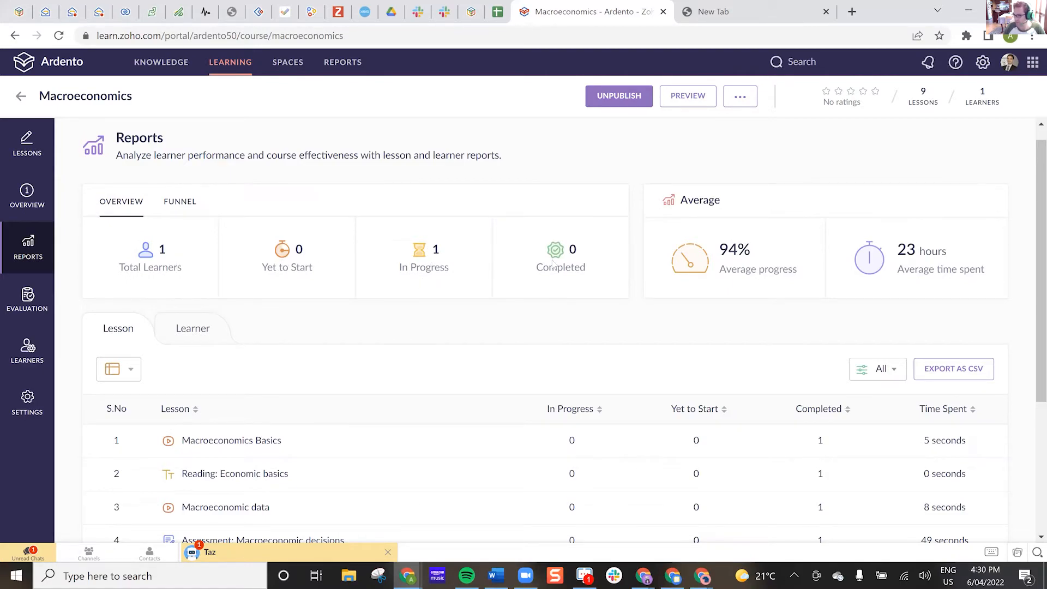
scroll(554, 263, down, 1)
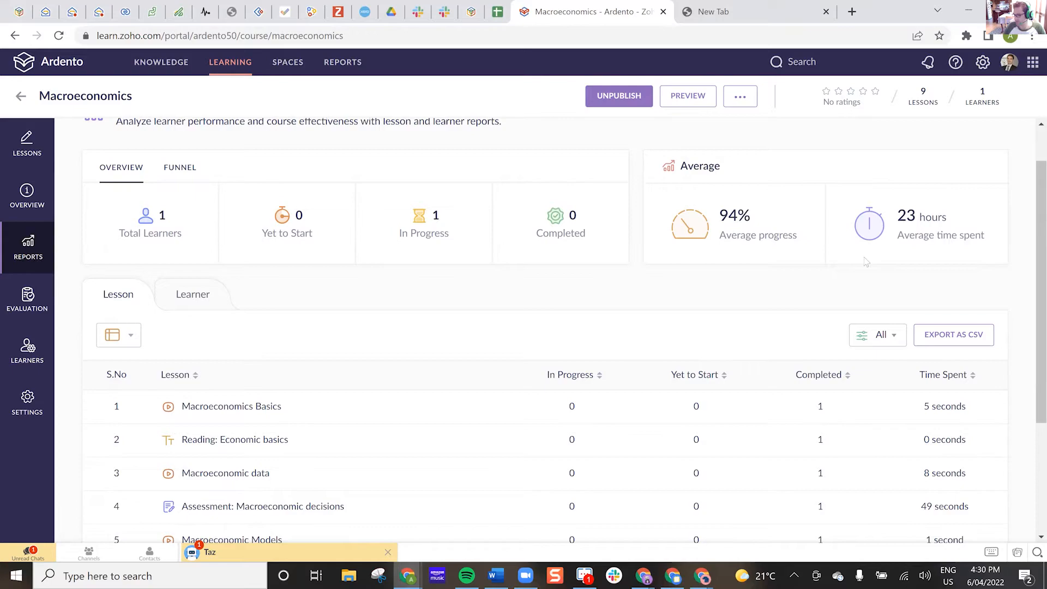
scroll(605, 334, down, 3)
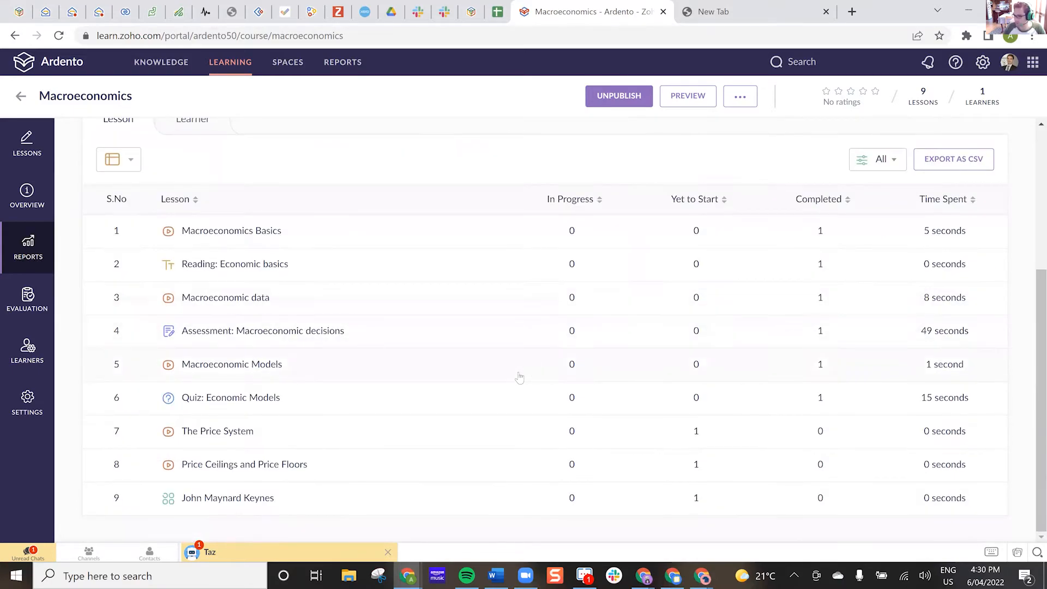
scroll(519, 378, up, 4)
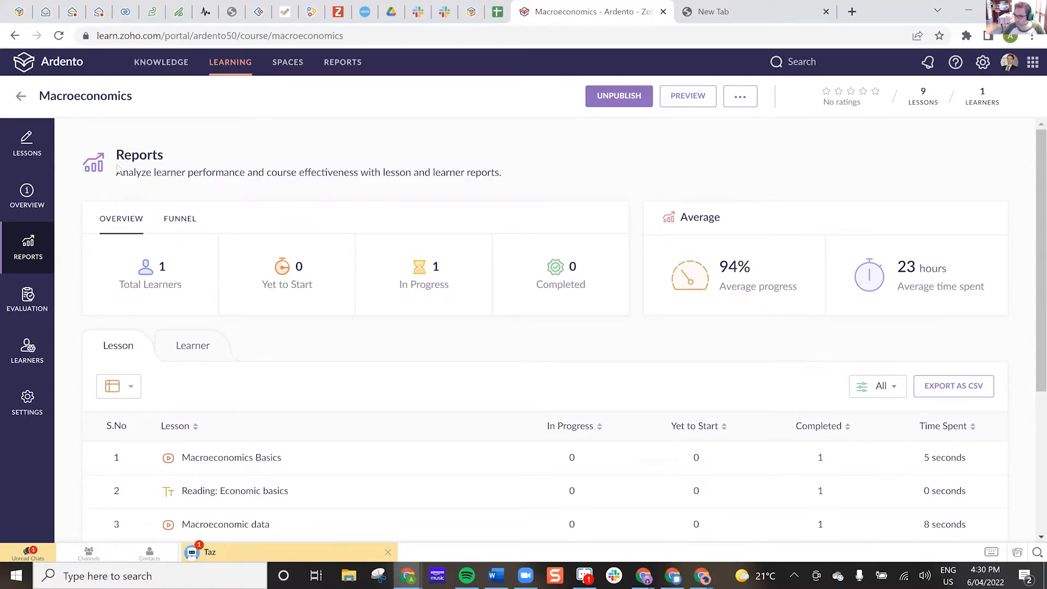
scroll(115, 171, down, 2)
scroll(262, 154, down, 1)
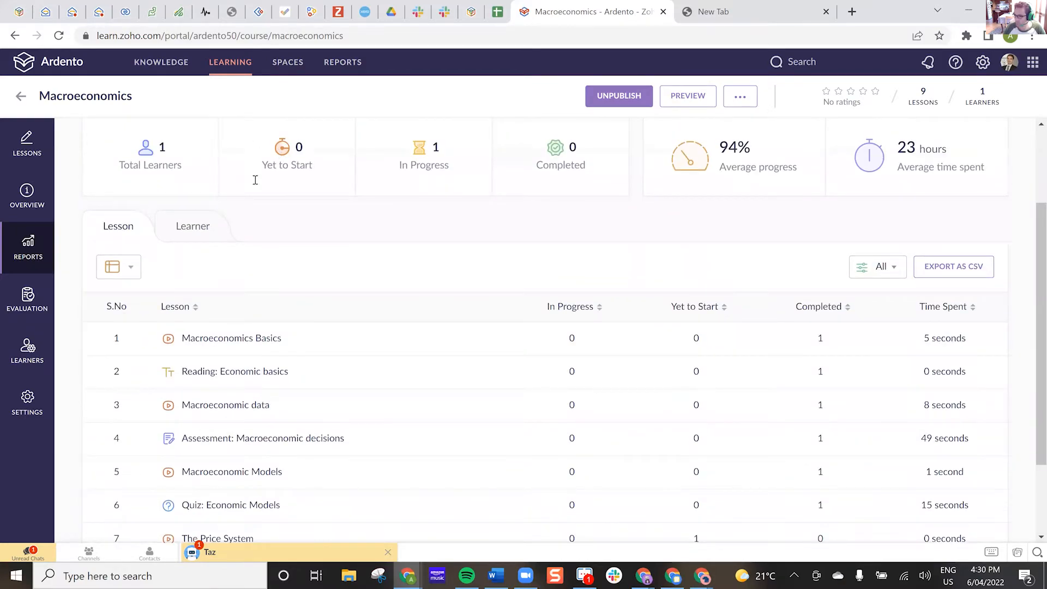
scroll(177, 240, down, 2)
scroll(158, 194, up, 1)
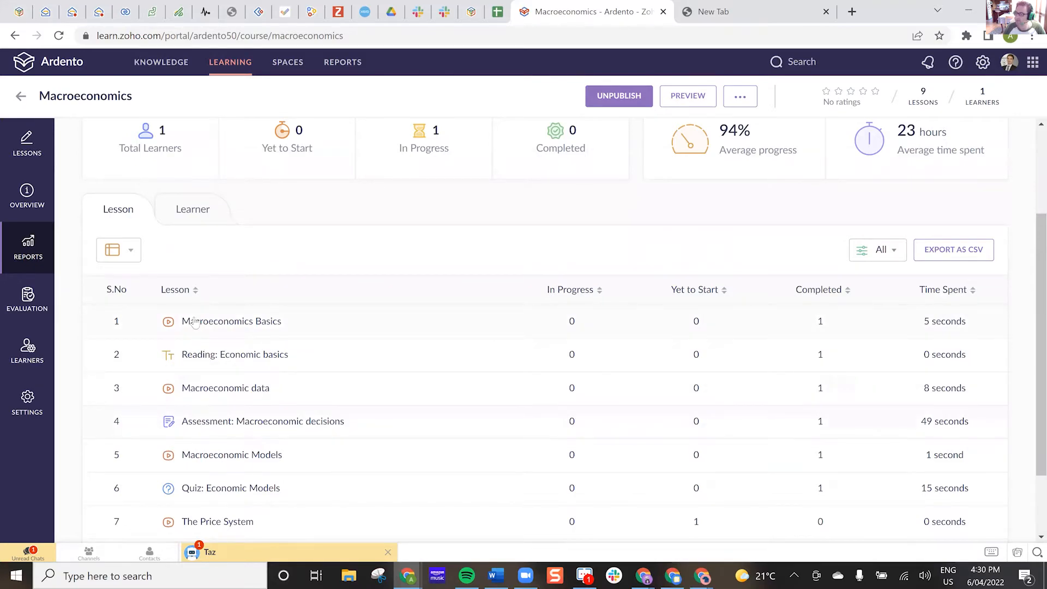
scroll(164, 305, up, 3)
scroll(136, 349, down, 1)
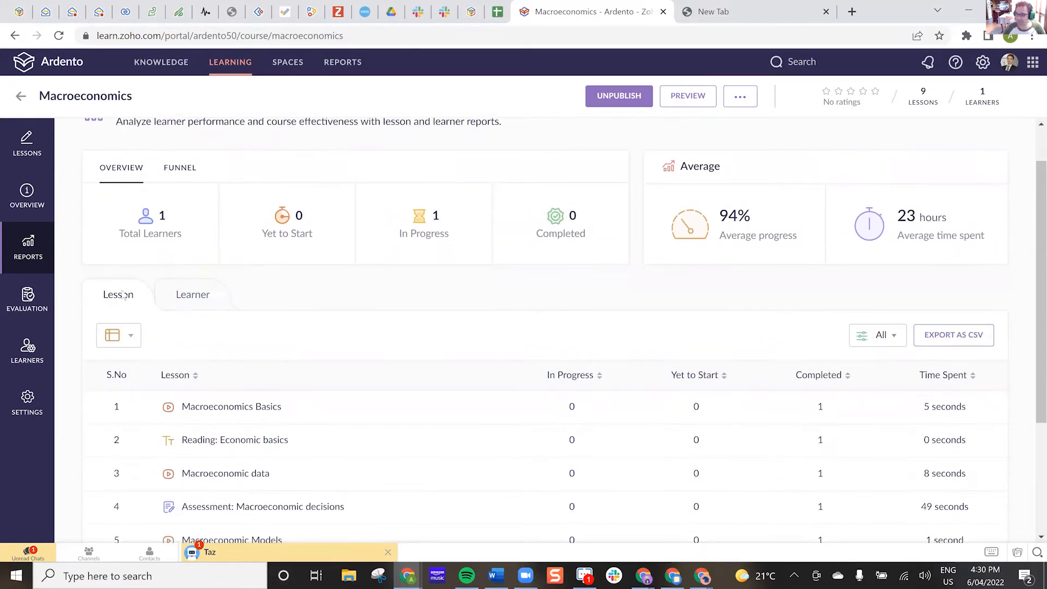
click(193, 297)
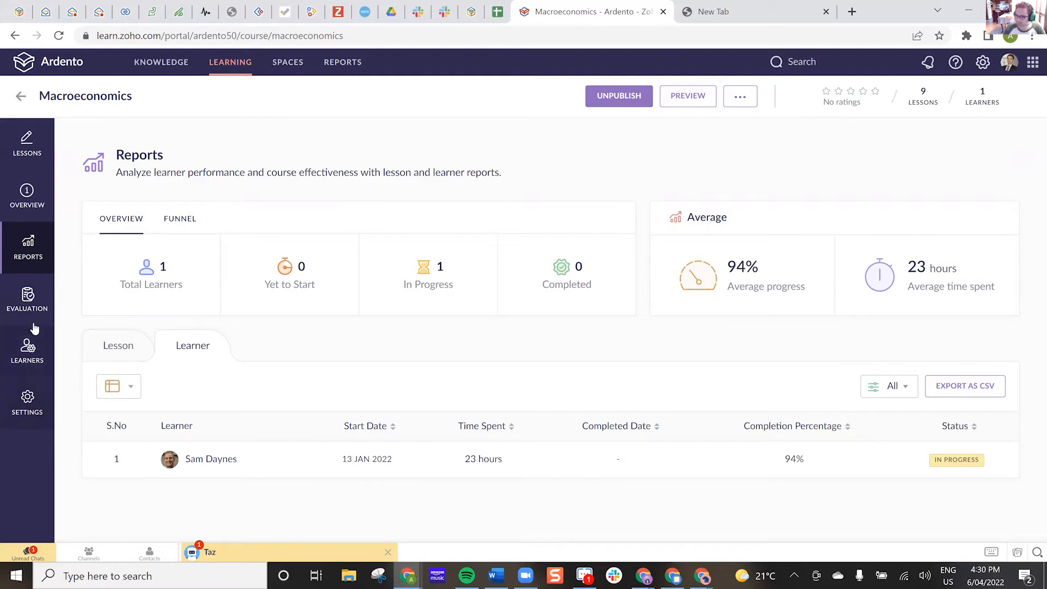
Step: Evaluate the learner's submission for "Assessment: Macroeconomic decisions" with "Great Work" feedback addressed by first name, approve it and publish the result
click(28, 299)
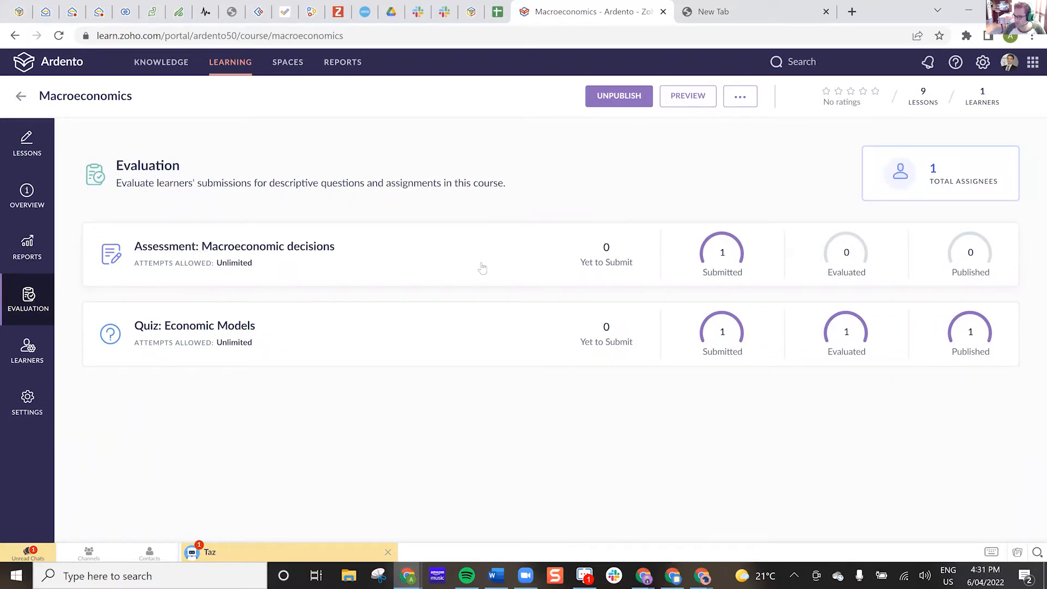
click(853, 264)
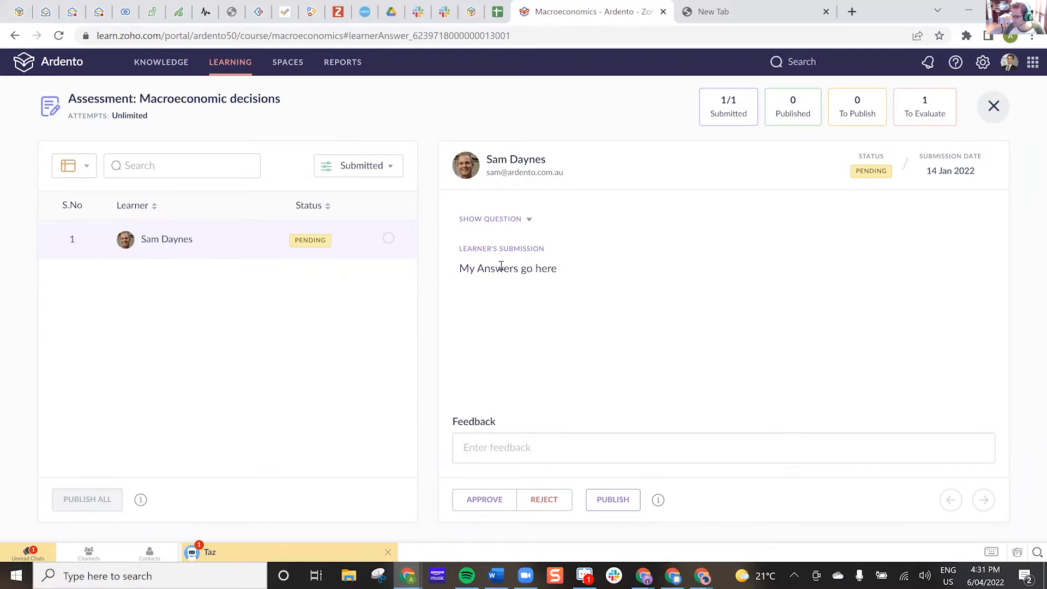
click(481, 448)
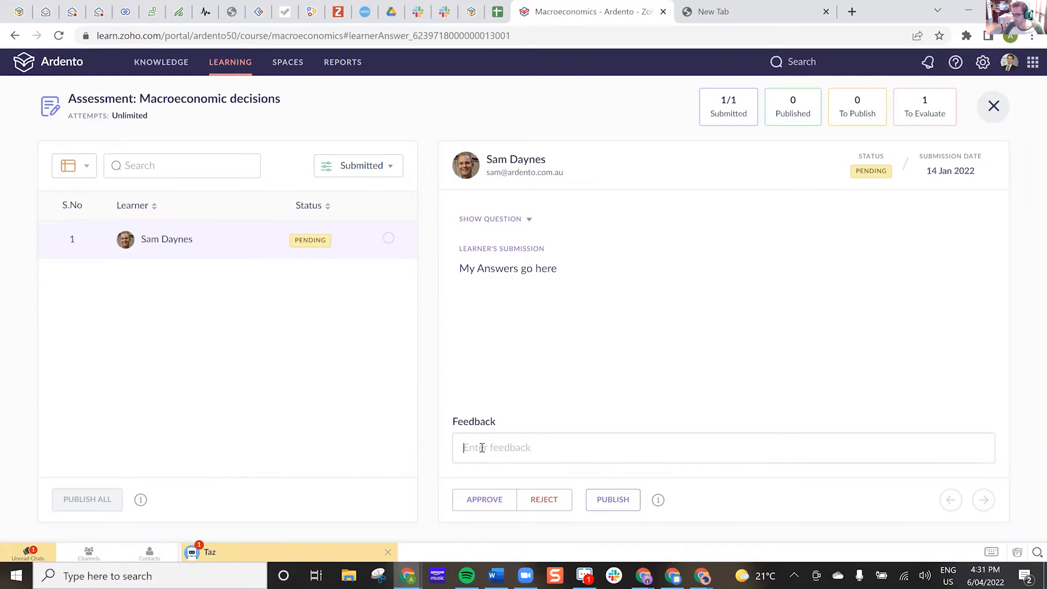
text(Great)
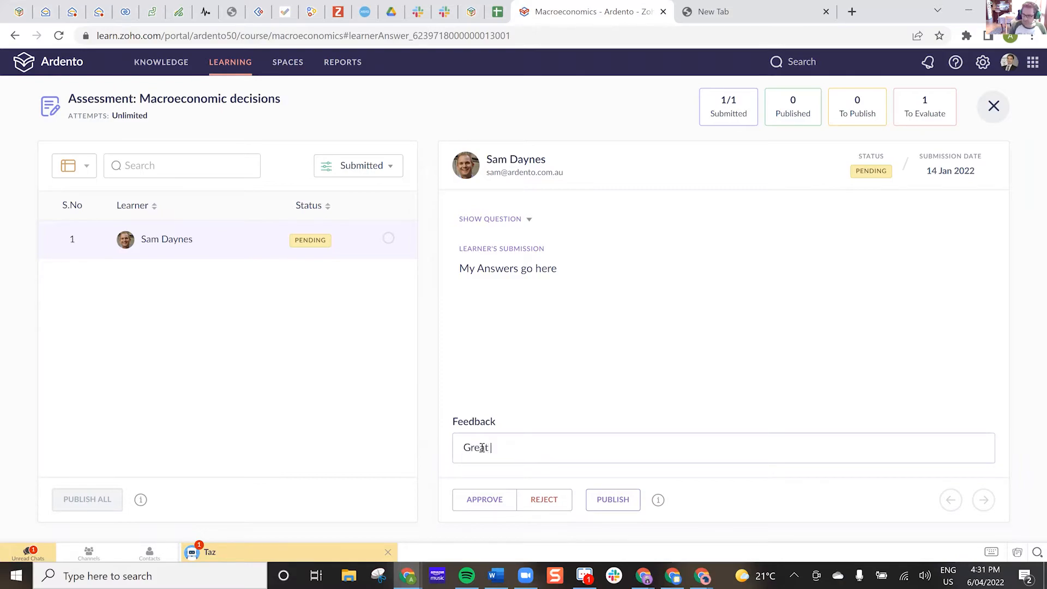
text( Work Sam!)
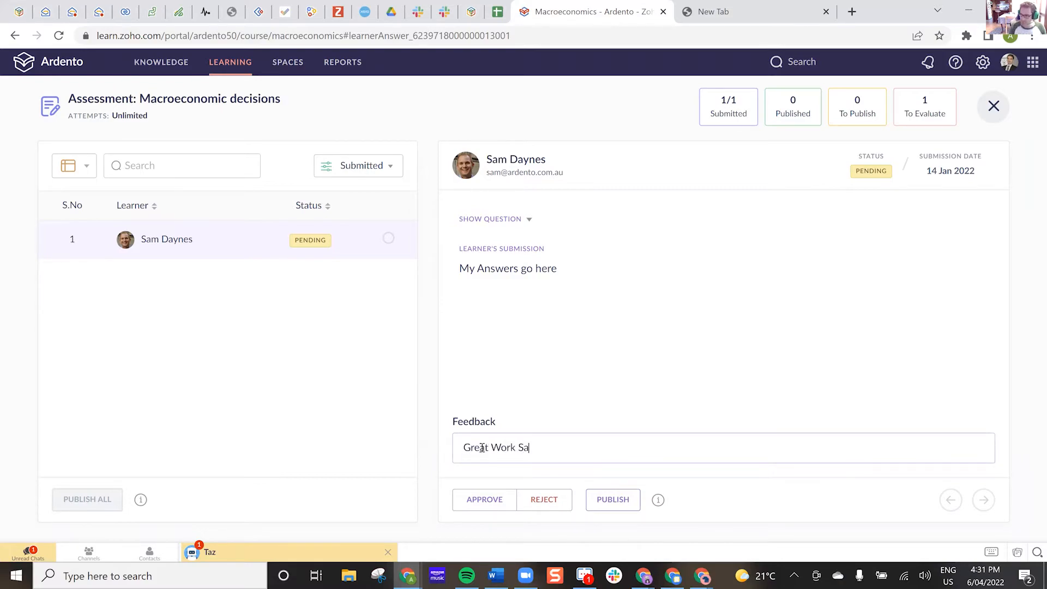
click(478, 499)
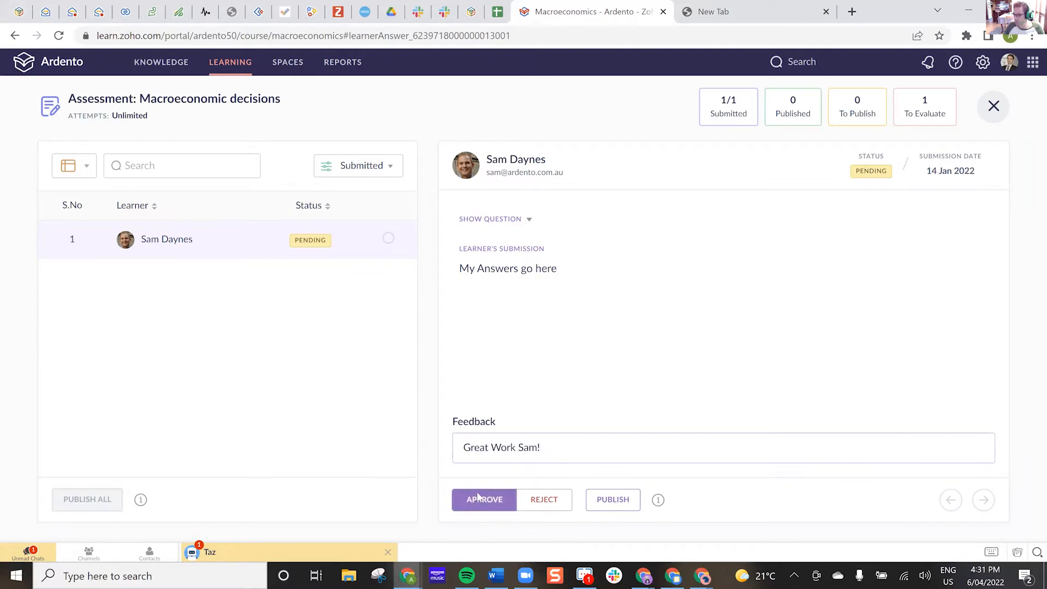
click(616, 500)
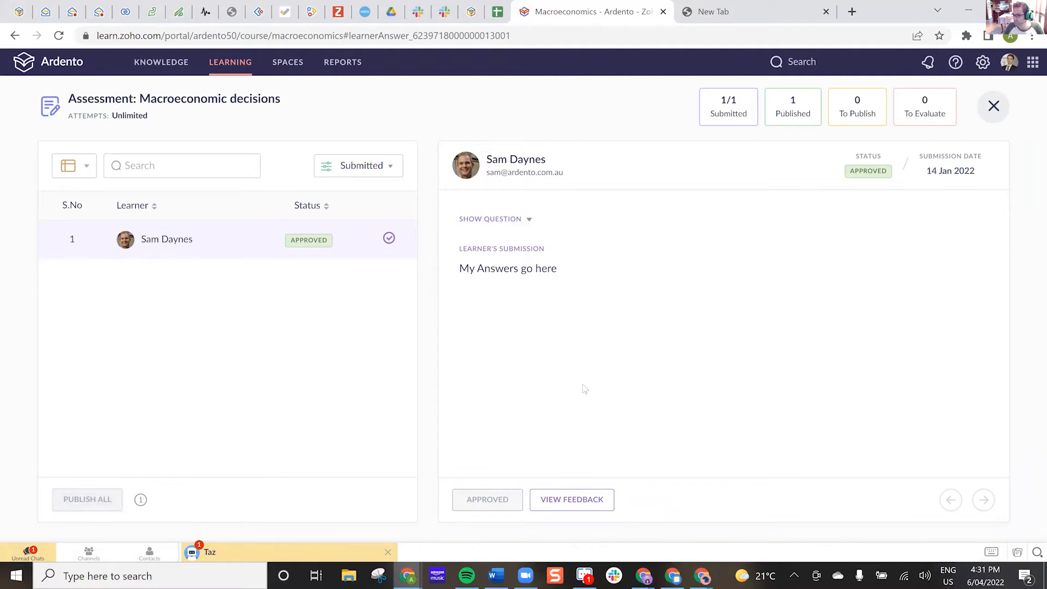
Step: Return to the Macroeconomics course from the authored courses and view its list of learners
click(236, 63)
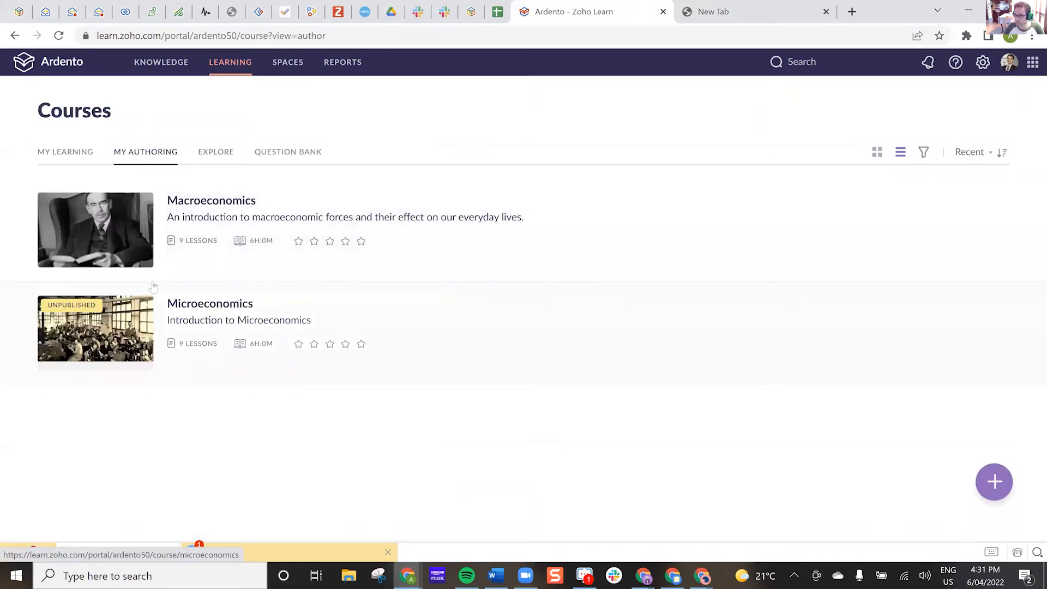
click(170, 209)
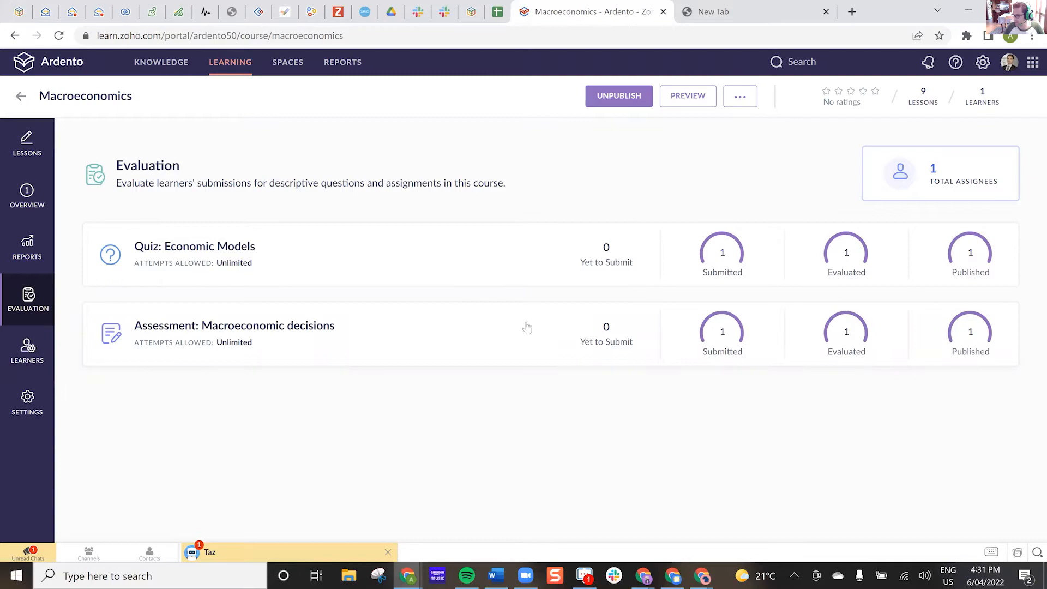
click(27, 349)
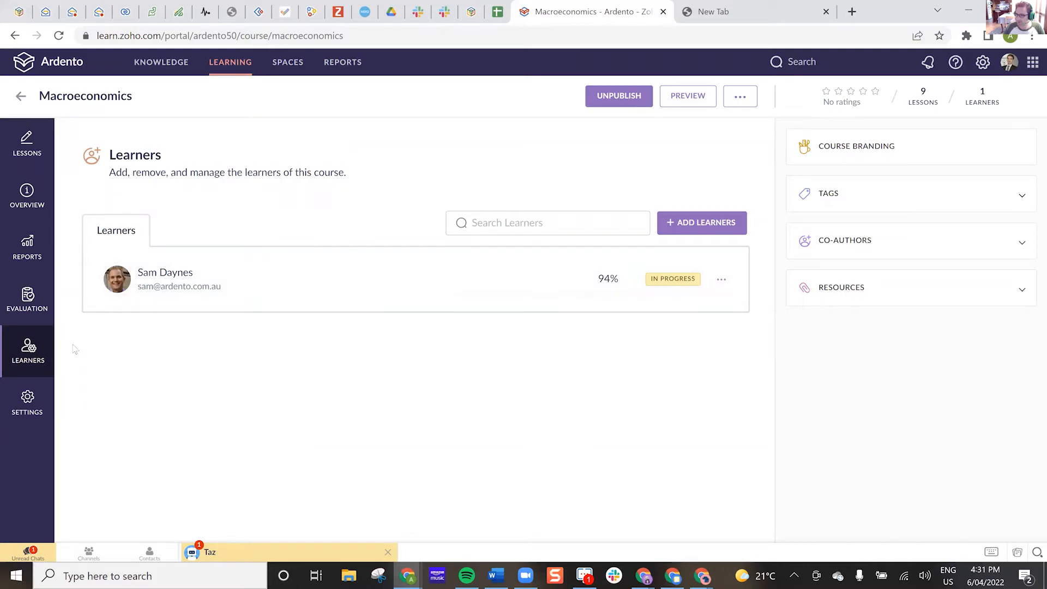
Step: Add the remaining listed hub user as a learner of the Macroeconomics course
click(699, 229)
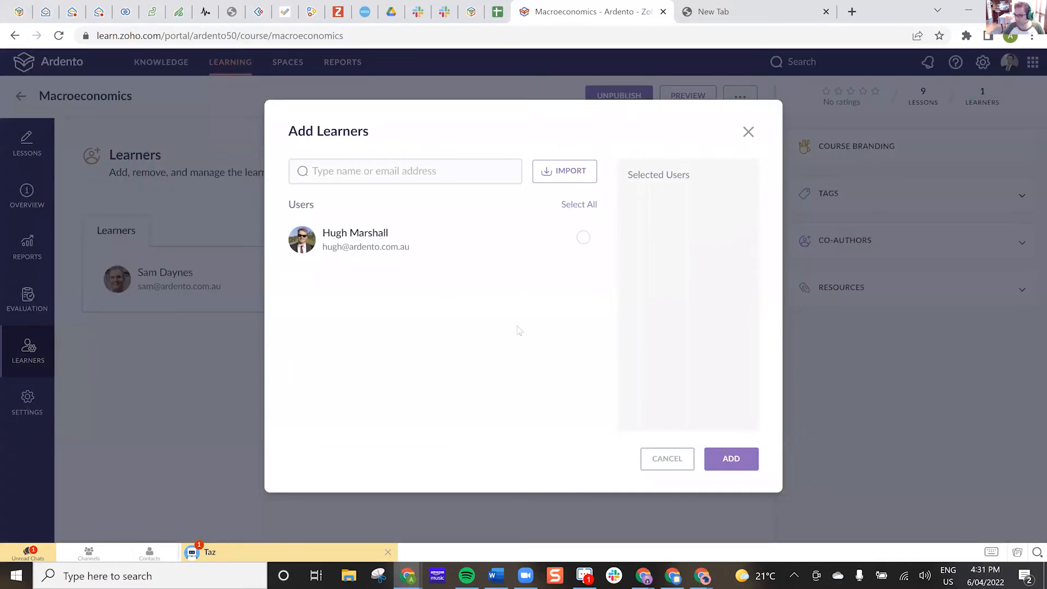
click(583, 237)
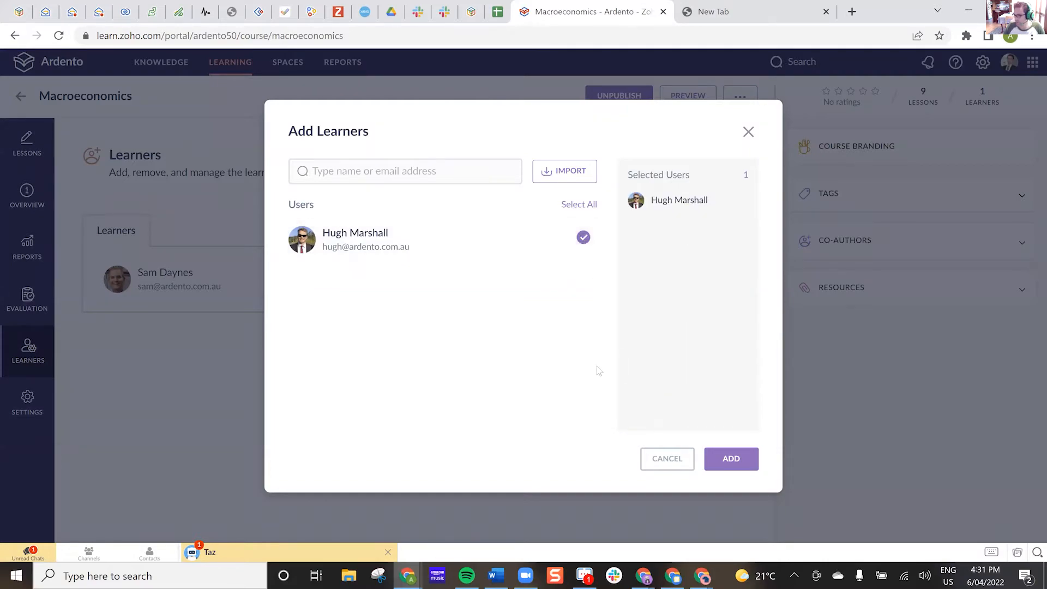
click(714, 458)
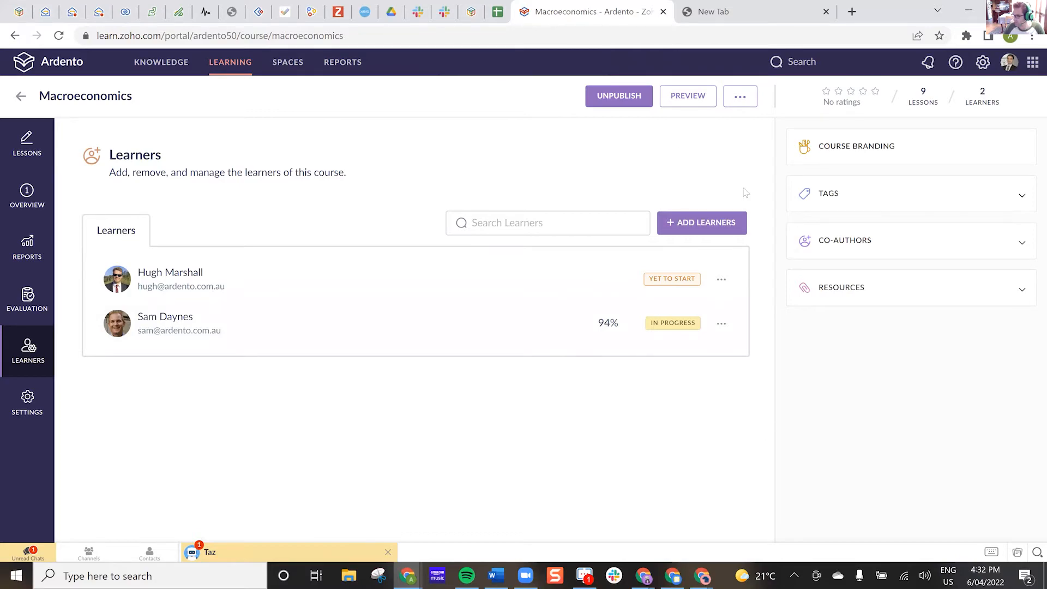
Step: Examine the Macroeconomics course settings, expanding the enrollment method and the course duration
click(28, 402)
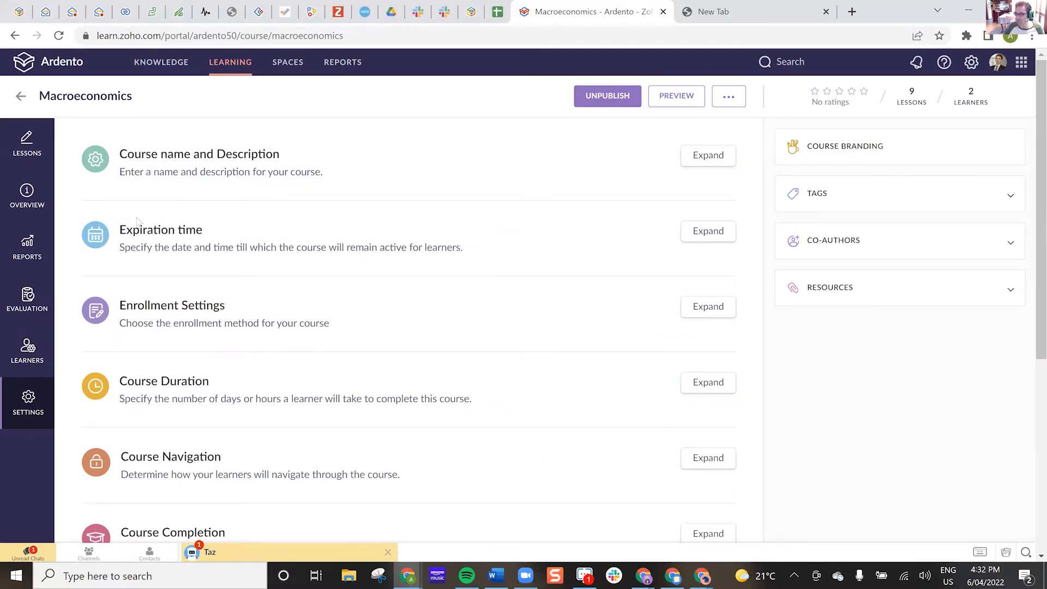
scroll(143, 243, down, 1)
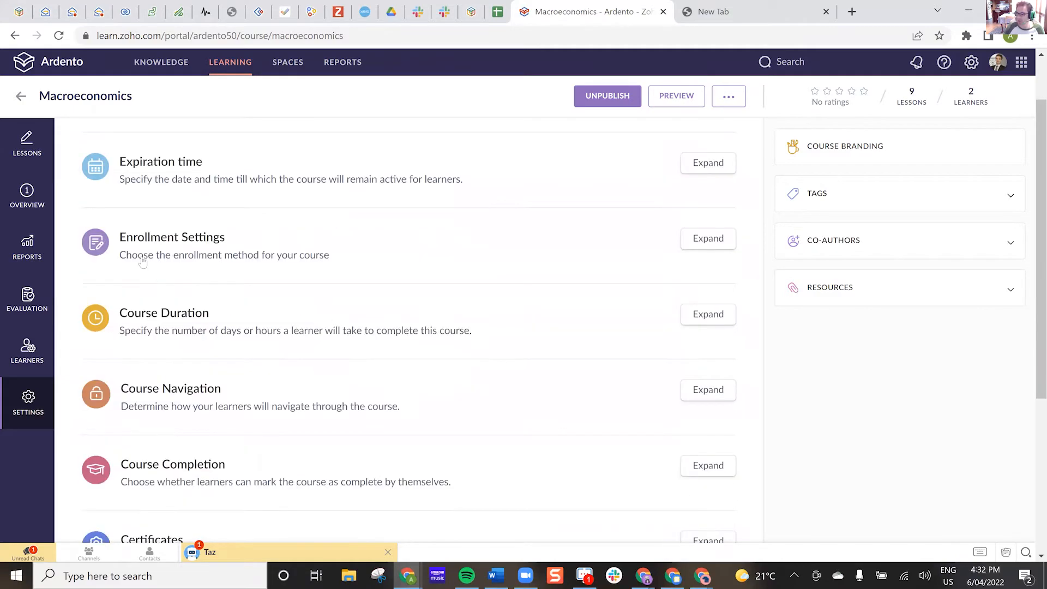
scroll(144, 244, down, 1)
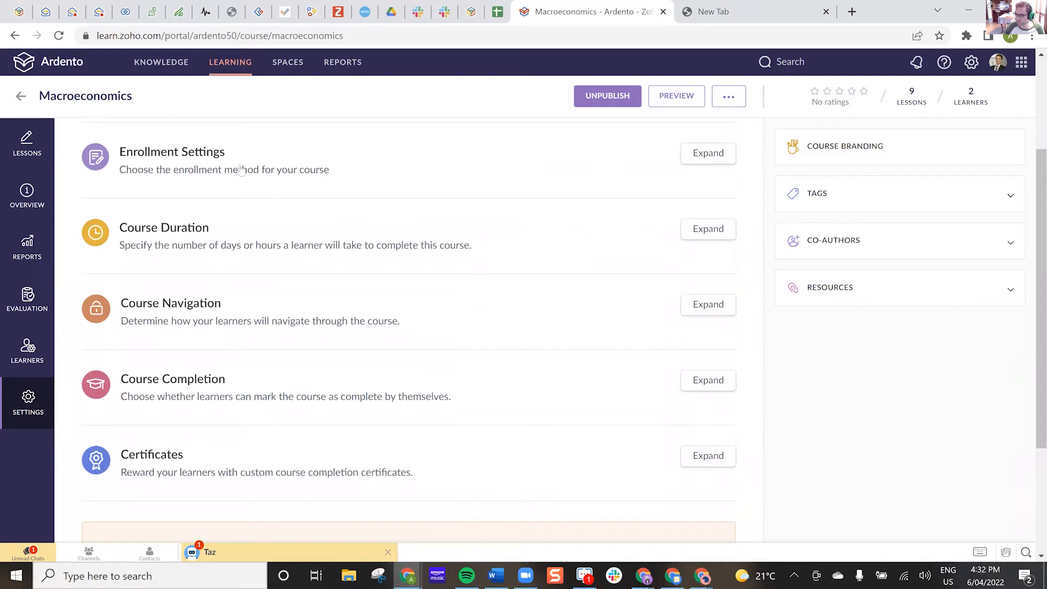
click(700, 158)
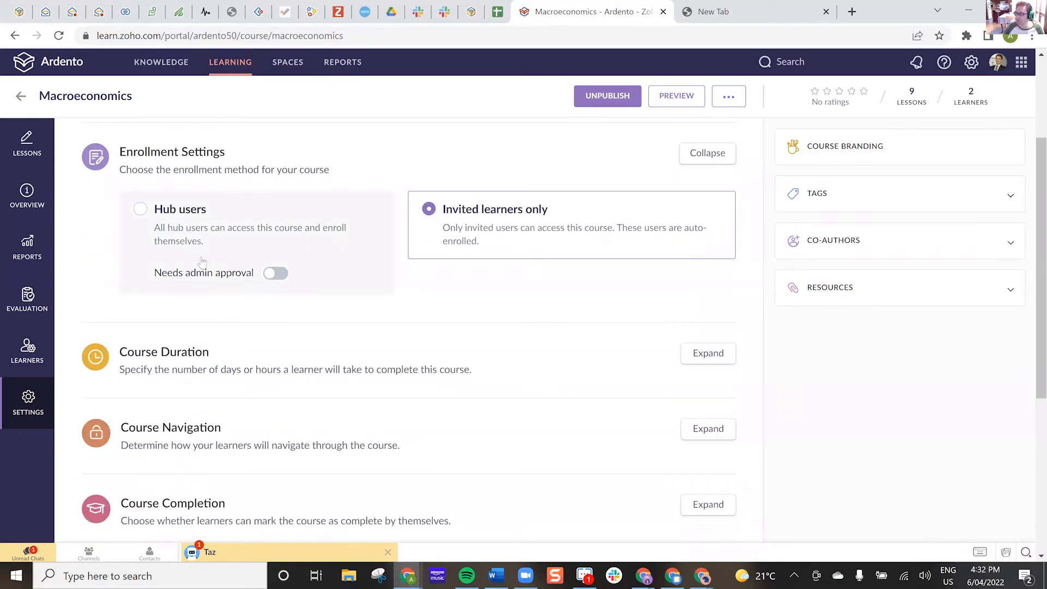
scroll(150, 210, down, 1)
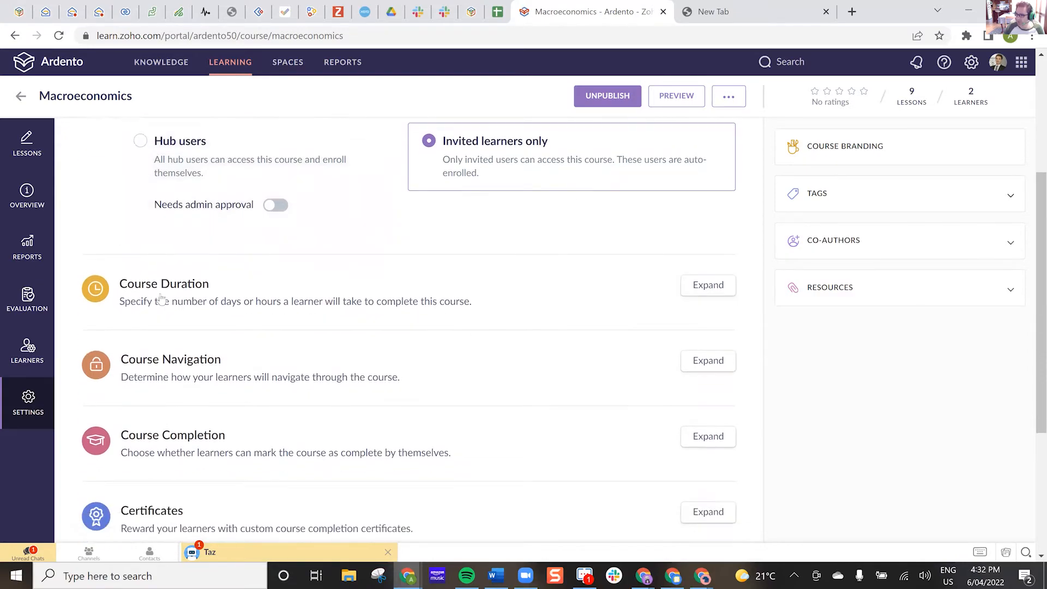
click(174, 288)
scroll(174, 289, down, 2)
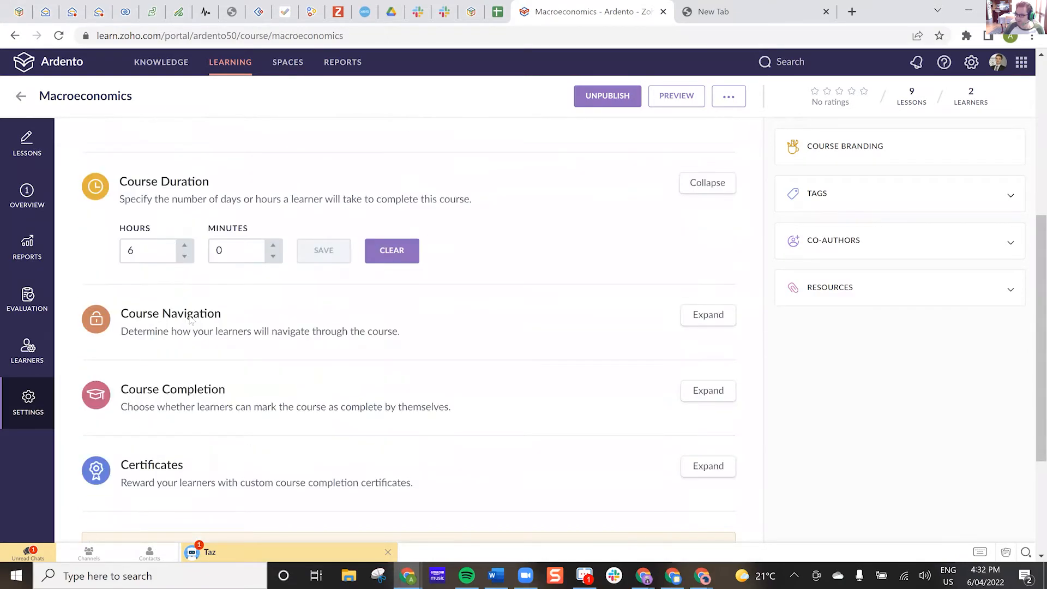
scroll(158, 173, down, 1)
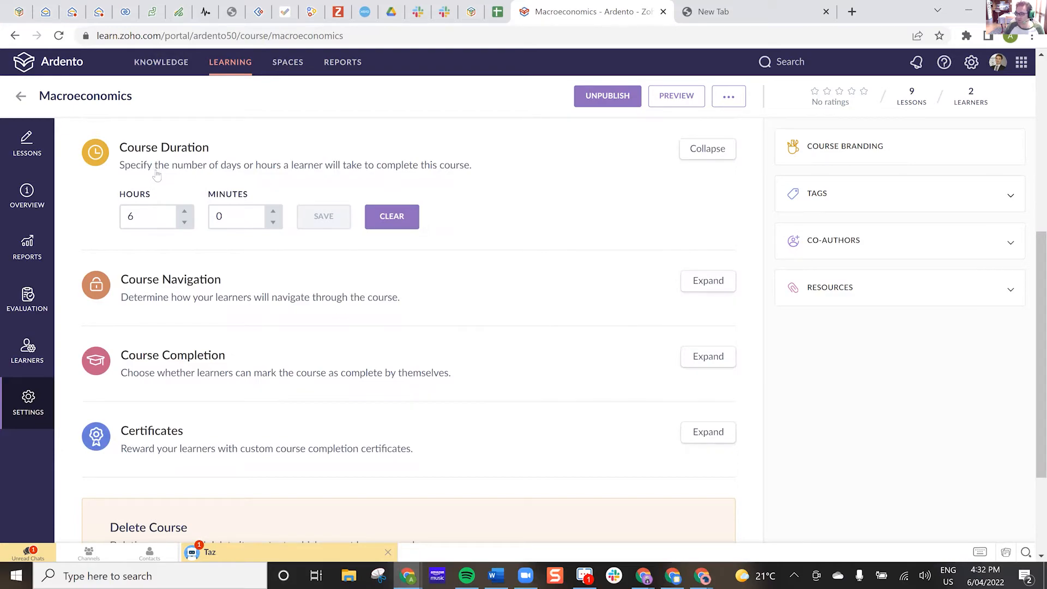
Step: Examine the course navigation setting and the option allowing learners to mark the course as complete
click(163, 299)
scroll(180, 305, down, 1)
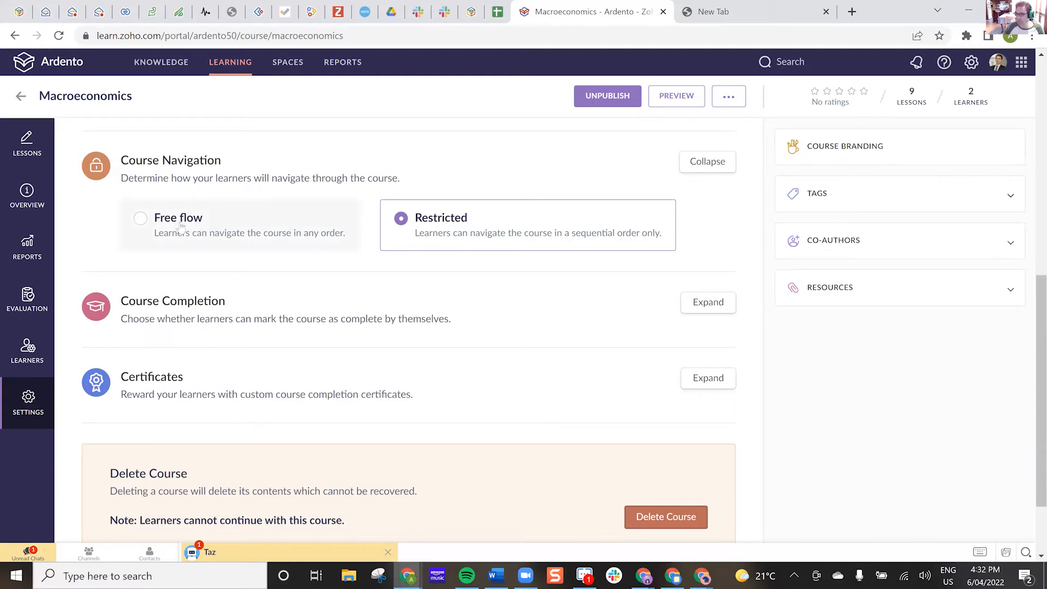
click(180, 323)
scroll(158, 314, down, 2)
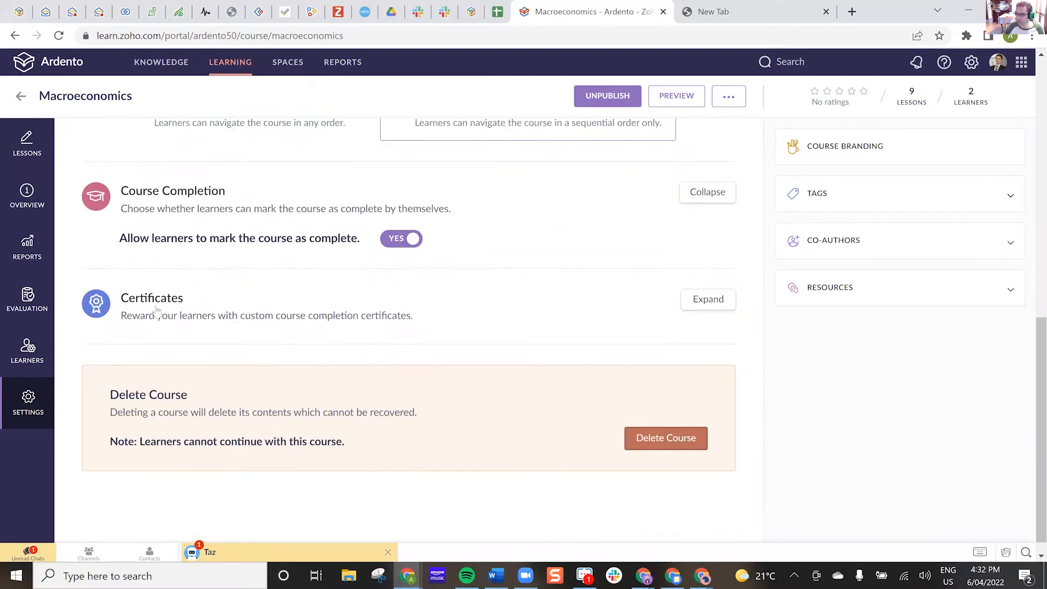
scroll(157, 311, down, 1)
scroll(159, 304, up, 1)
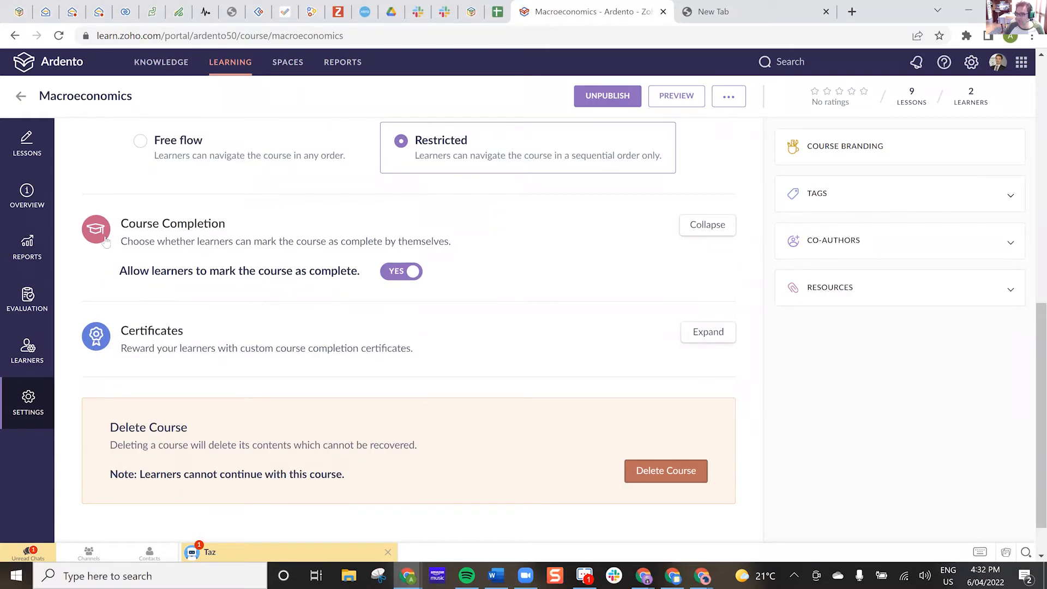
scroll(239, 289, up, 1)
scroll(240, 273, down, 2)
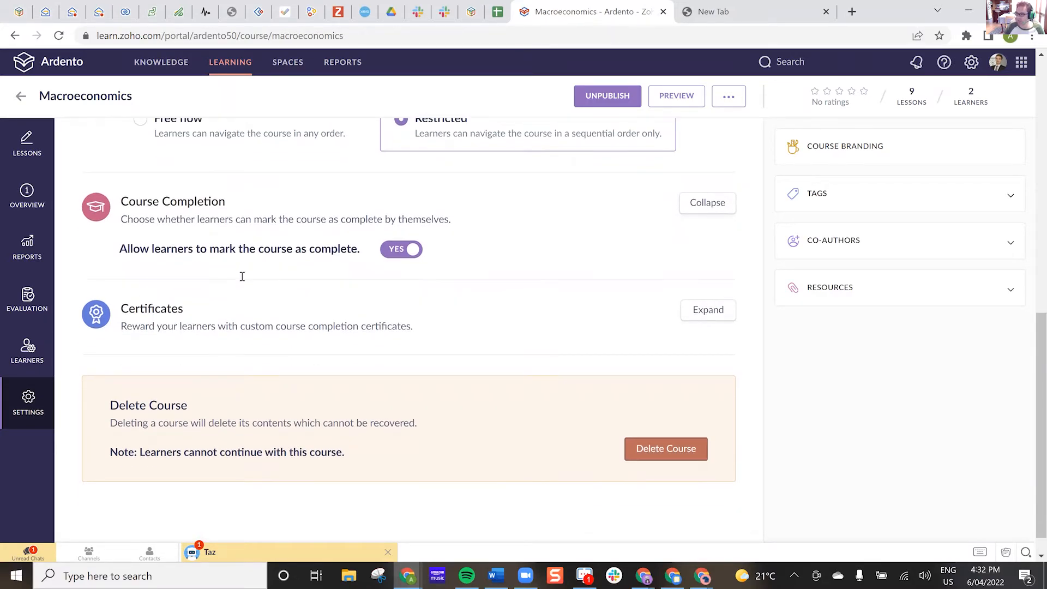
scroll(242, 276, down, 1)
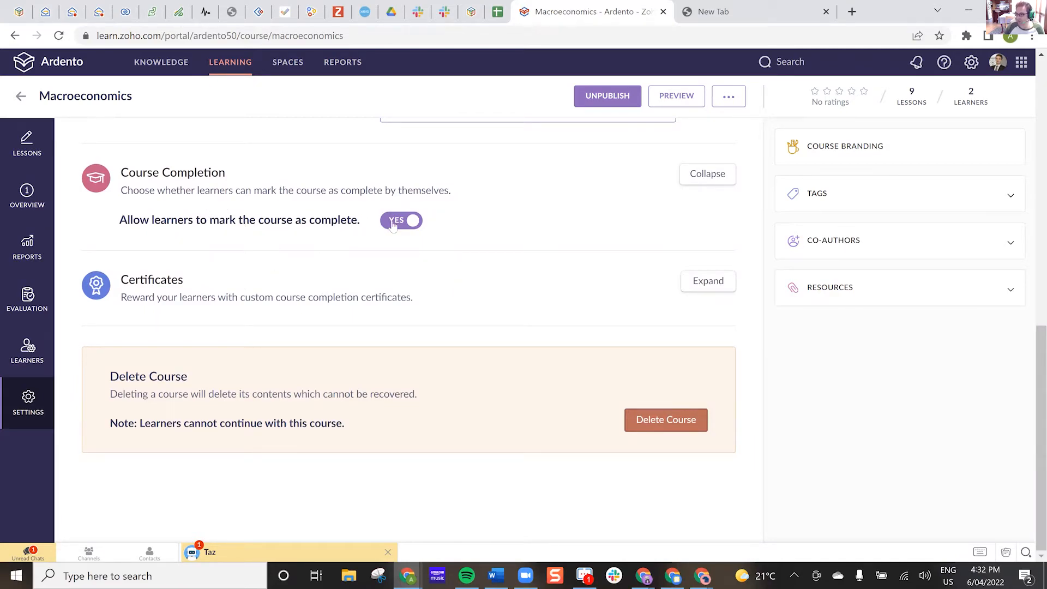
Step: Check the certificate settings and return to the beginning of the course settings
click(195, 295)
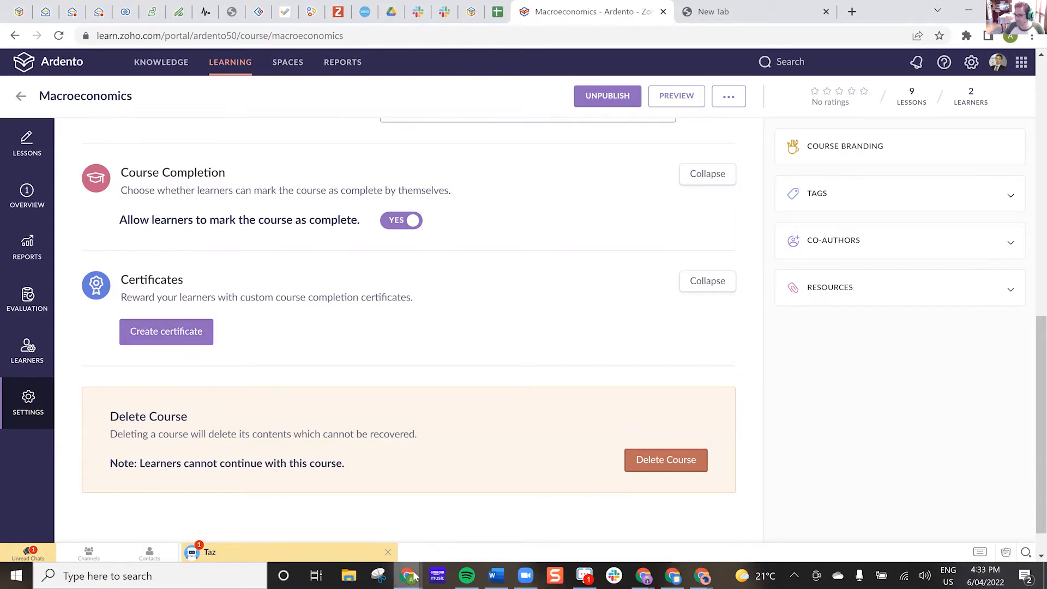
scroll(683, 425, down, 1)
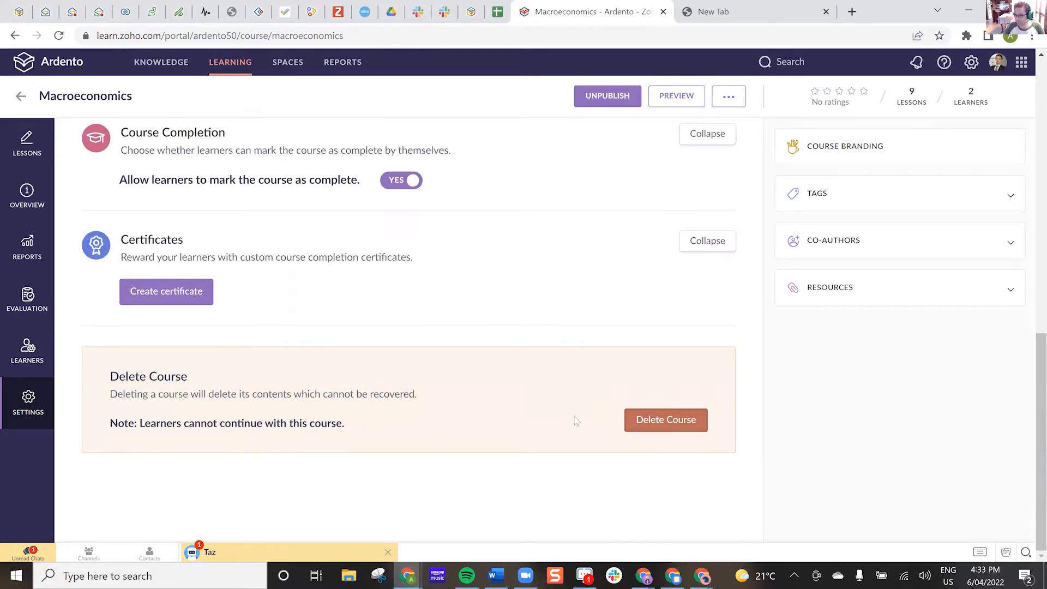
scroll(443, 366, up, 5)
scroll(242, 267, up, 6)
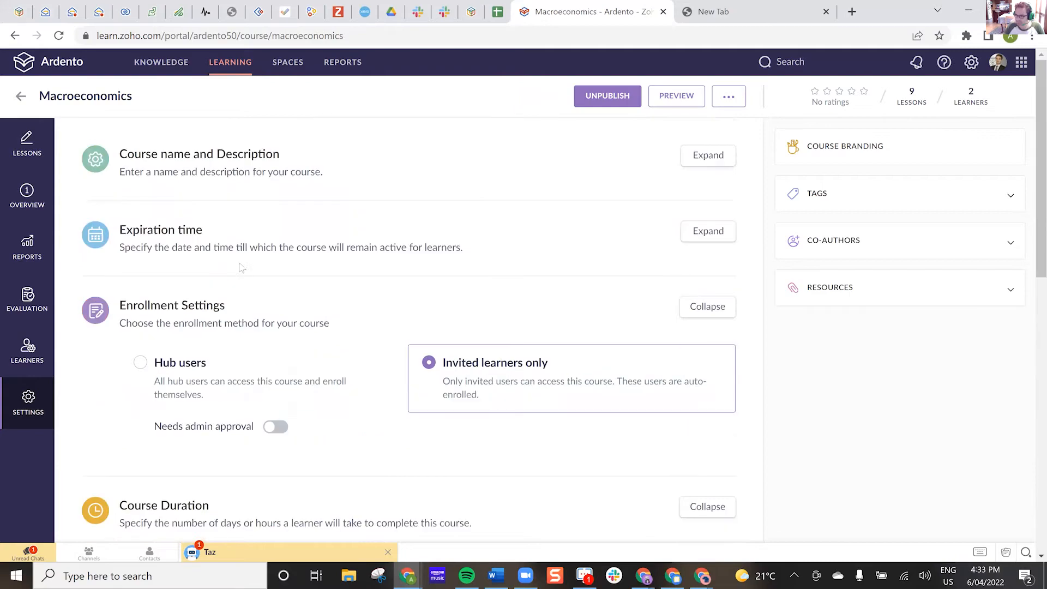
Step: Leave the Macroeconomics course and read the description of the page for exploring public courses
click(21, 96)
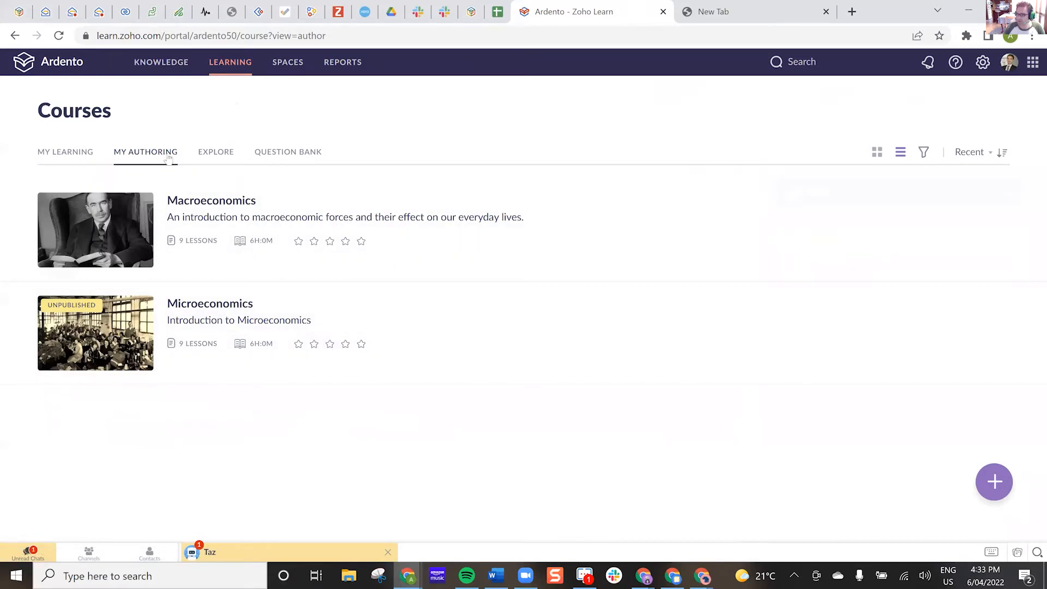
click(216, 152)
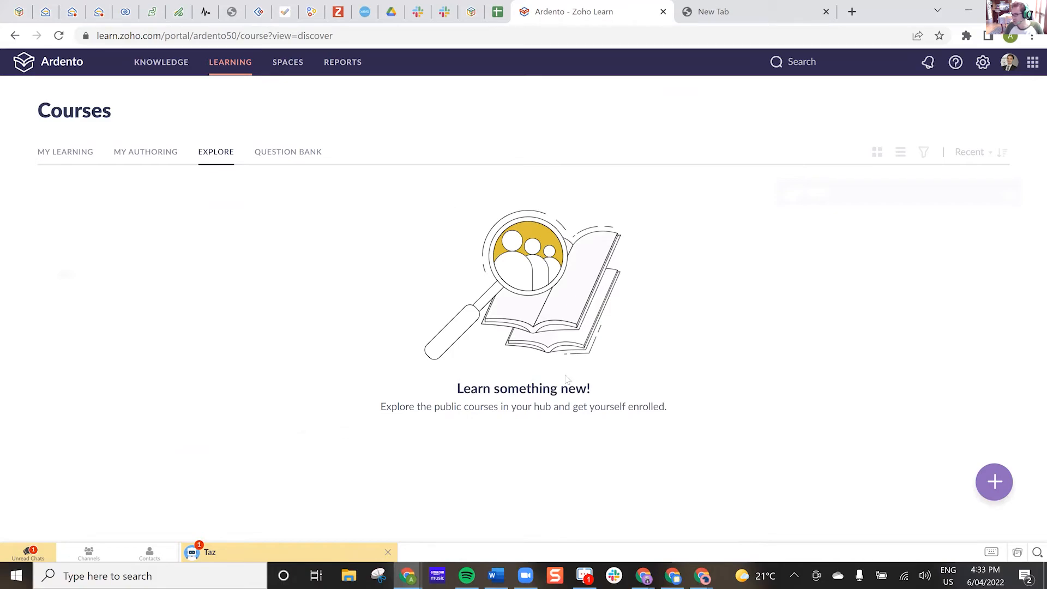
drag(457, 388, 558, 406)
click(469, 399)
drag(673, 415, 488, 393)
click(488, 392)
Step: View the question banks and the creation options, and open the "Microeconomics basics" question bank
click(273, 153)
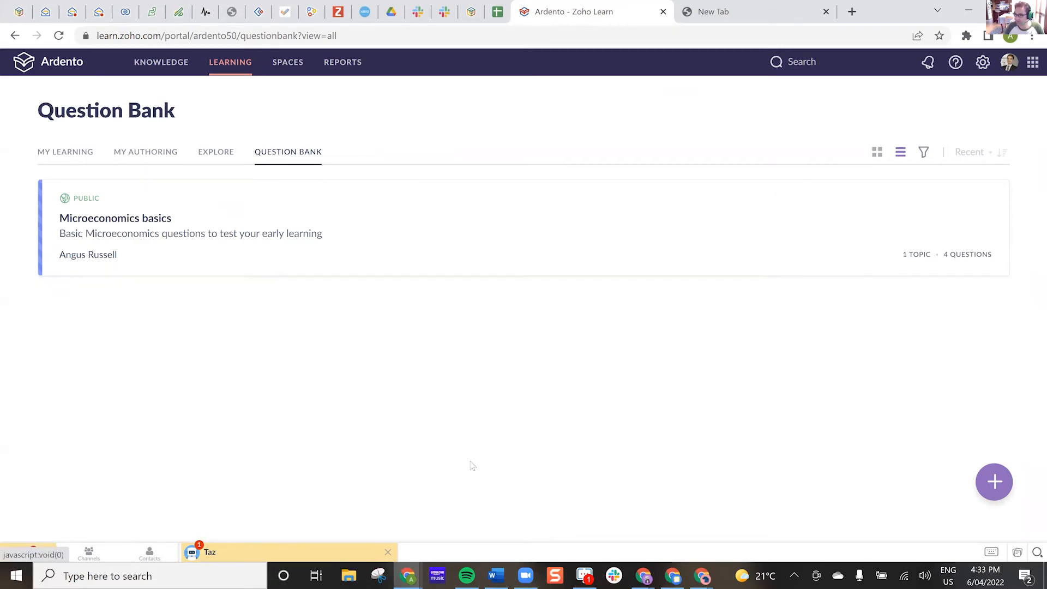
click(992, 480)
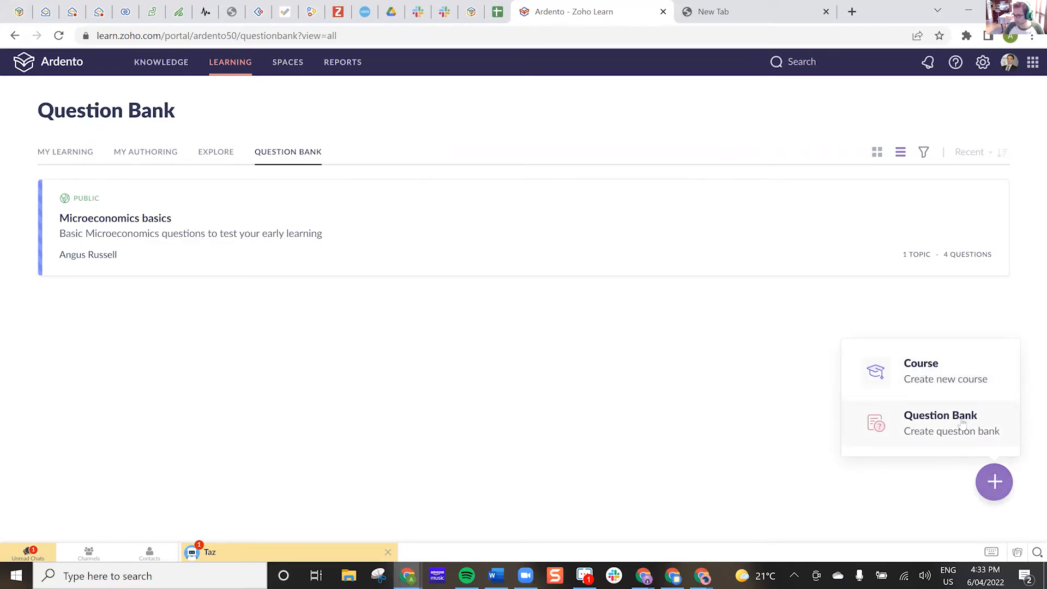
click(160, 223)
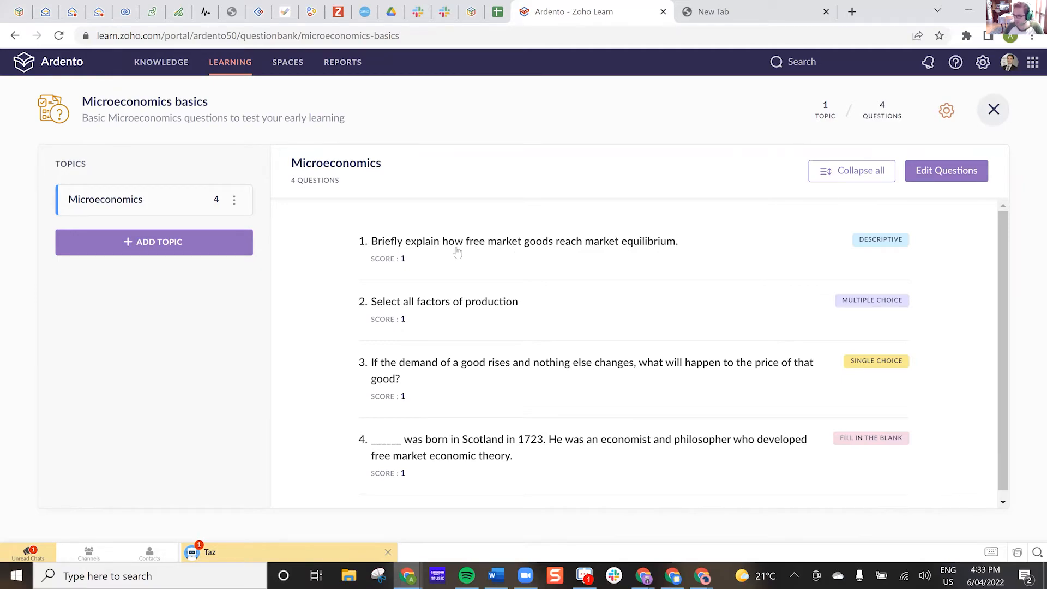
scroll(456, 276, down, 1)
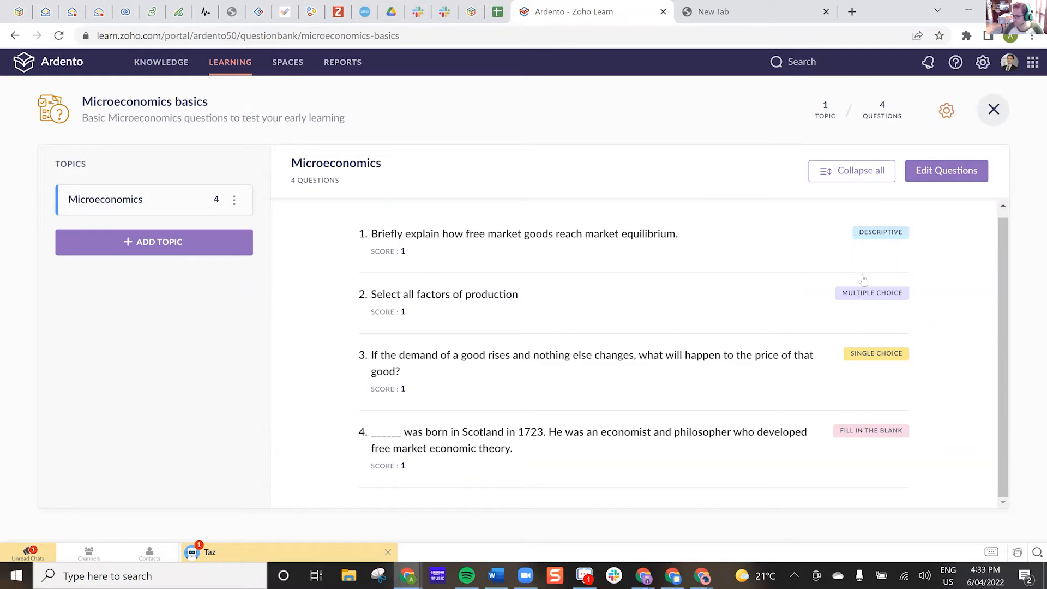
Step: Expand the factors of production, rising demand and fill-in-the-blank questions to examine their answers
click(487, 295)
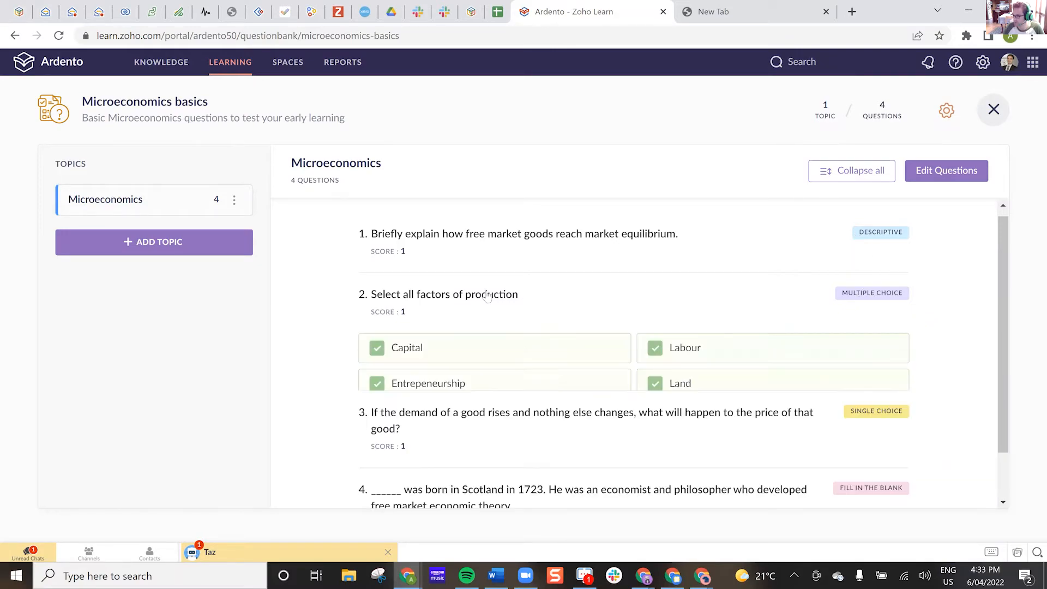
scroll(495, 341, down, 3)
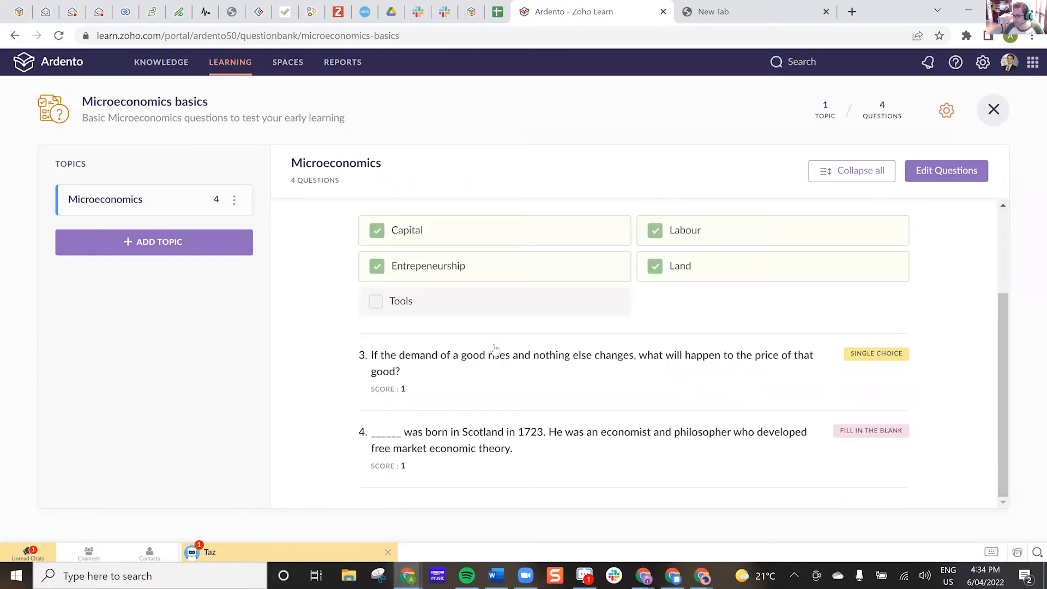
scroll(495, 349, up, 3)
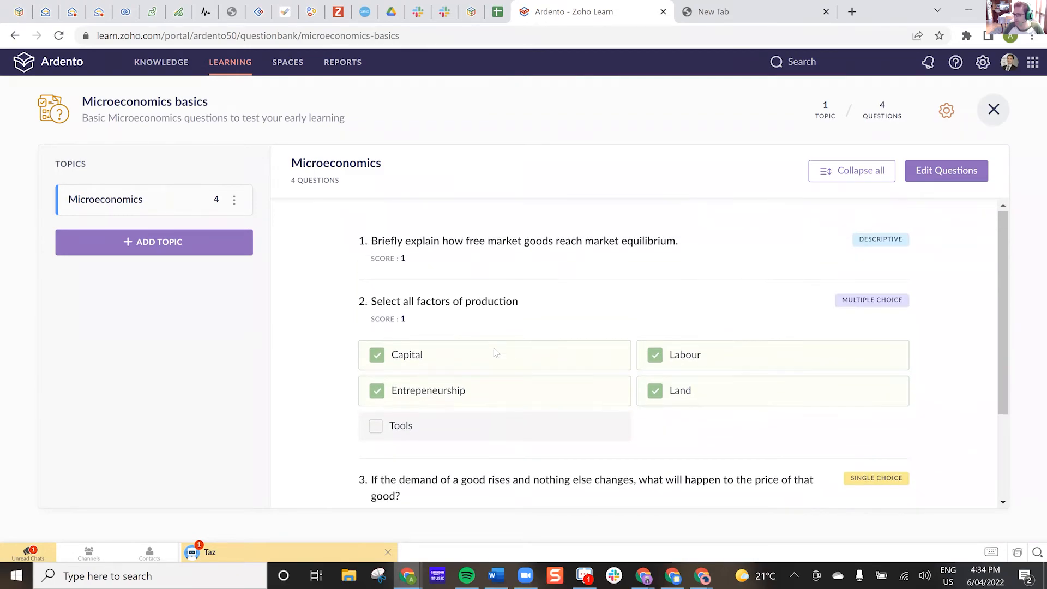
scroll(495, 352, down, 3)
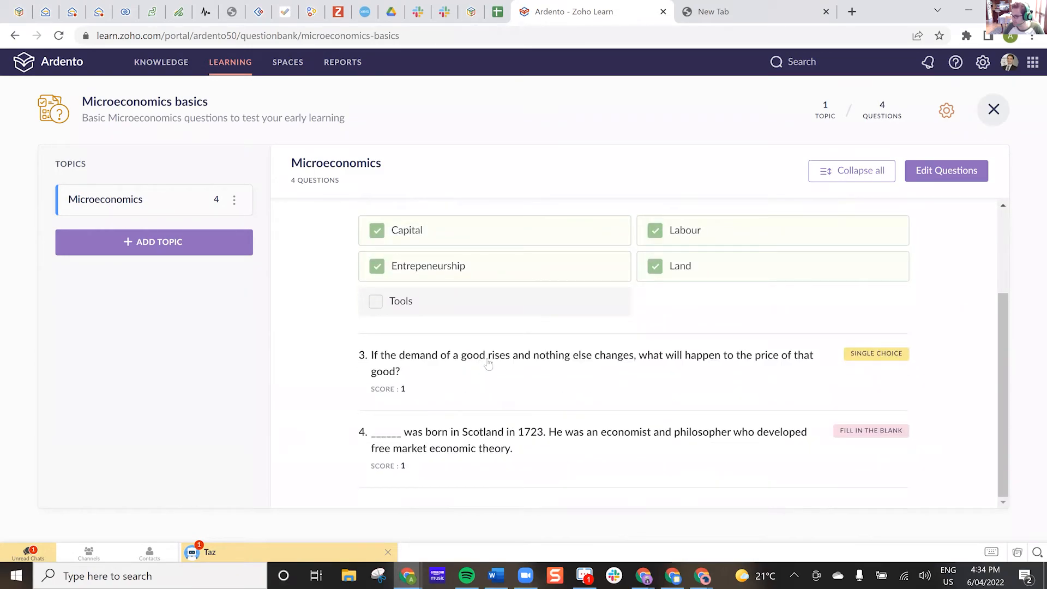
click(488, 365)
scroll(488, 364, down, 2)
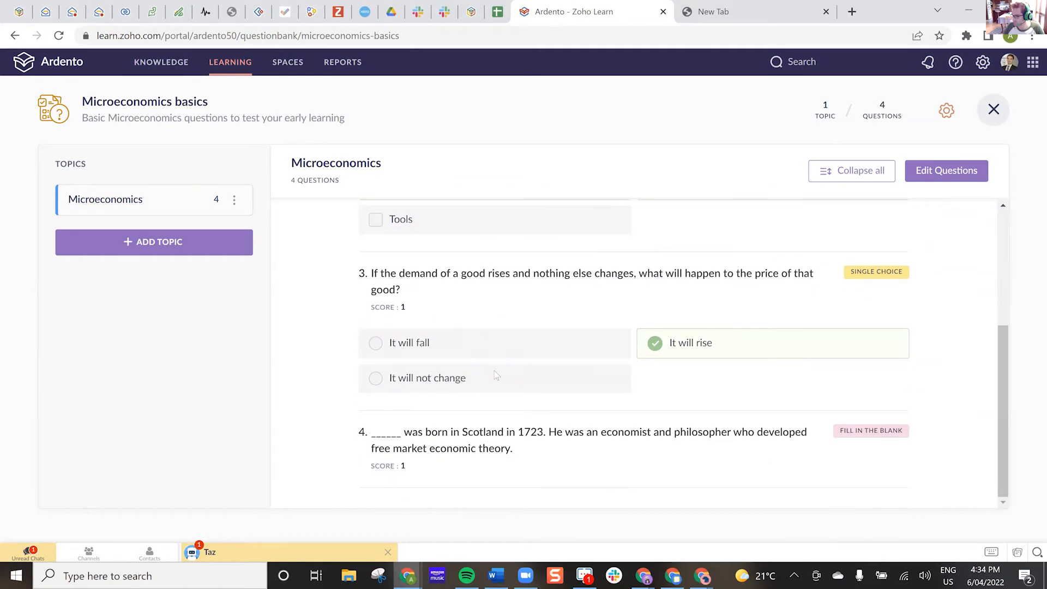
scroll(497, 378, up, 2)
scroll(496, 376, down, 2)
click(484, 436)
scroll(484, 436, down, 1)
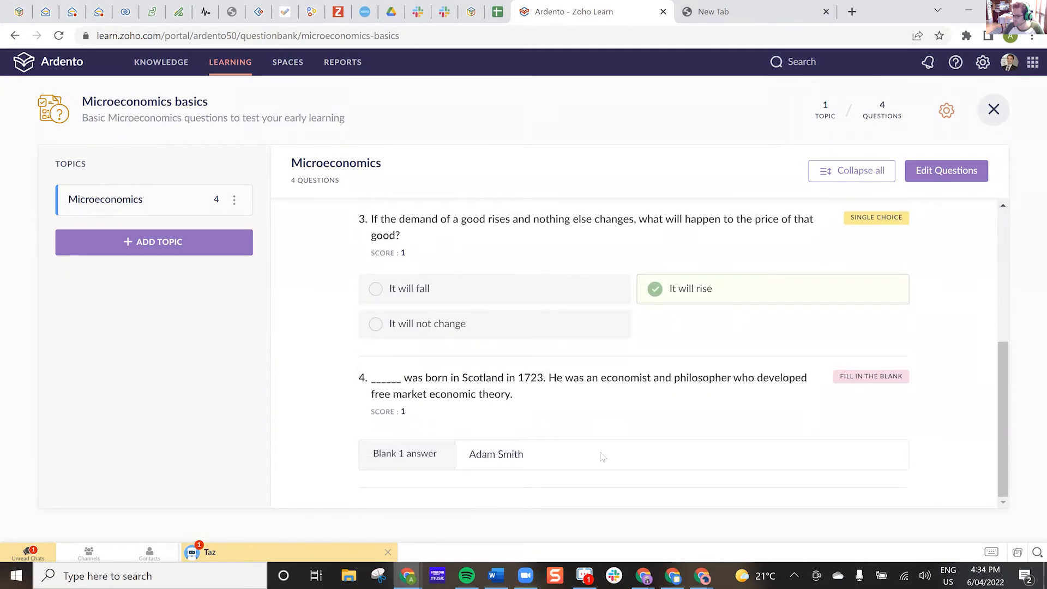
scroll(580, 403, up, 5)
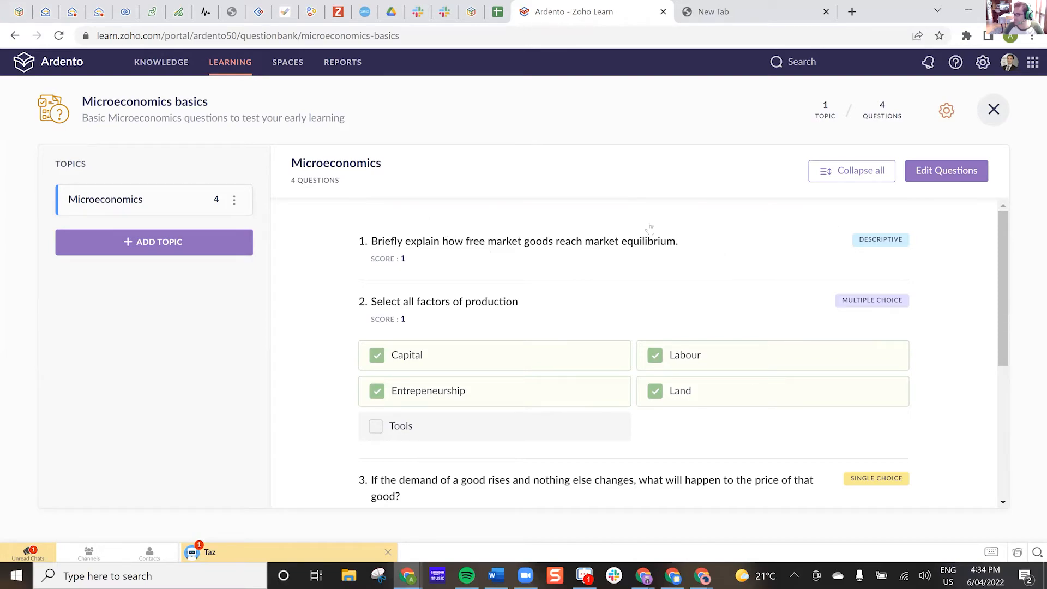
Step: Close the question bank, glance at the knowledge manuals, and open My Reports from the Reports Dashboard
click(993, 110)
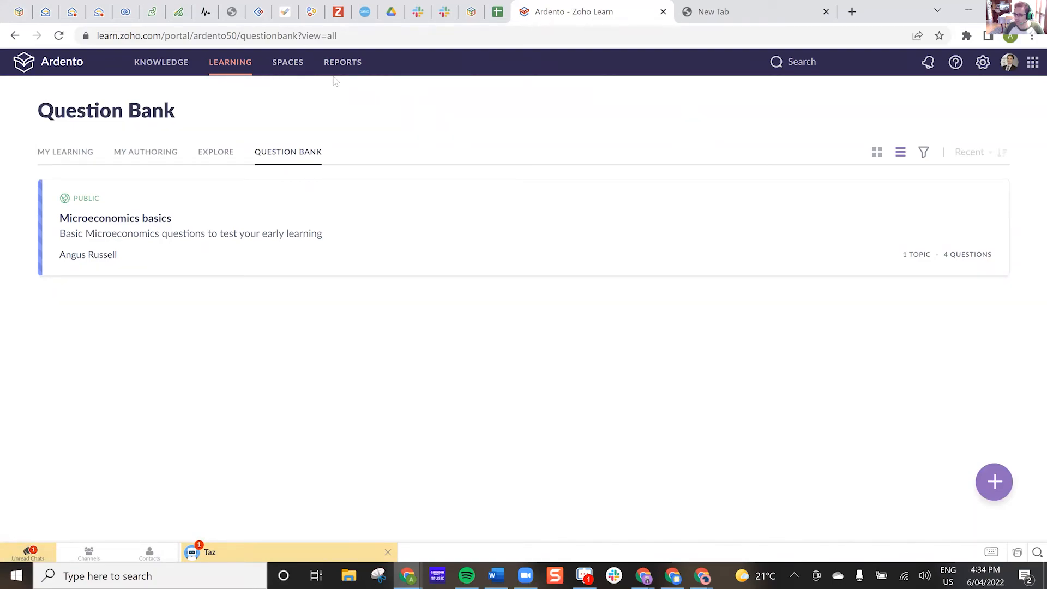
click(185, 65)
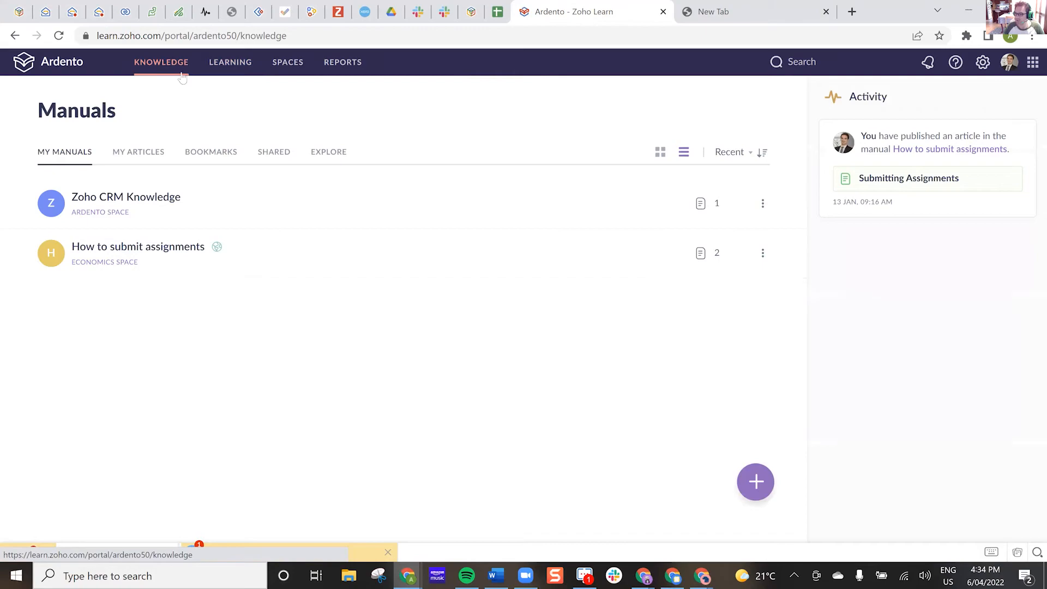
click(351, 65)
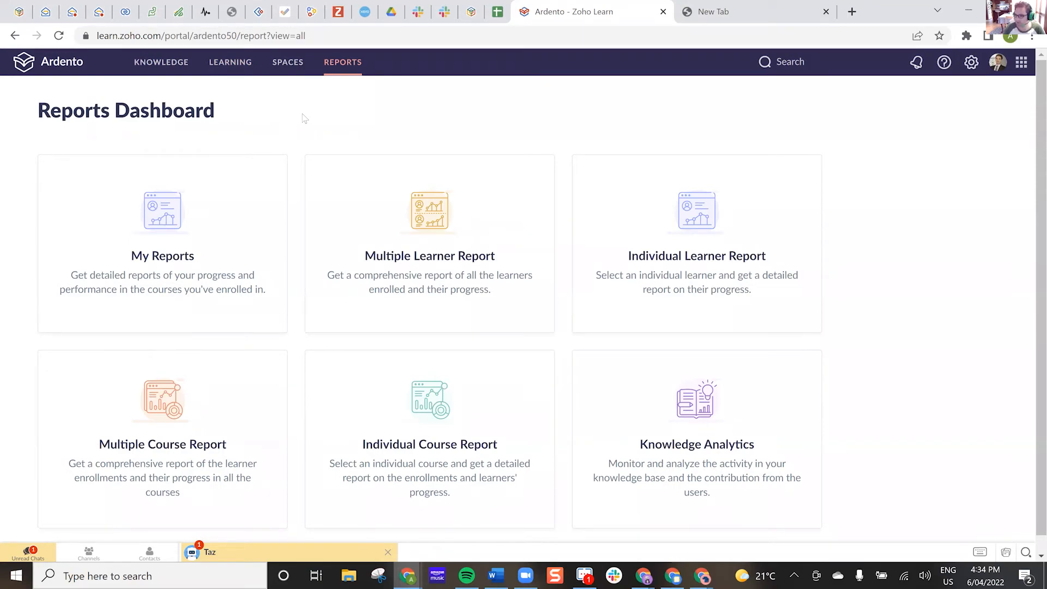
click(146, 231)
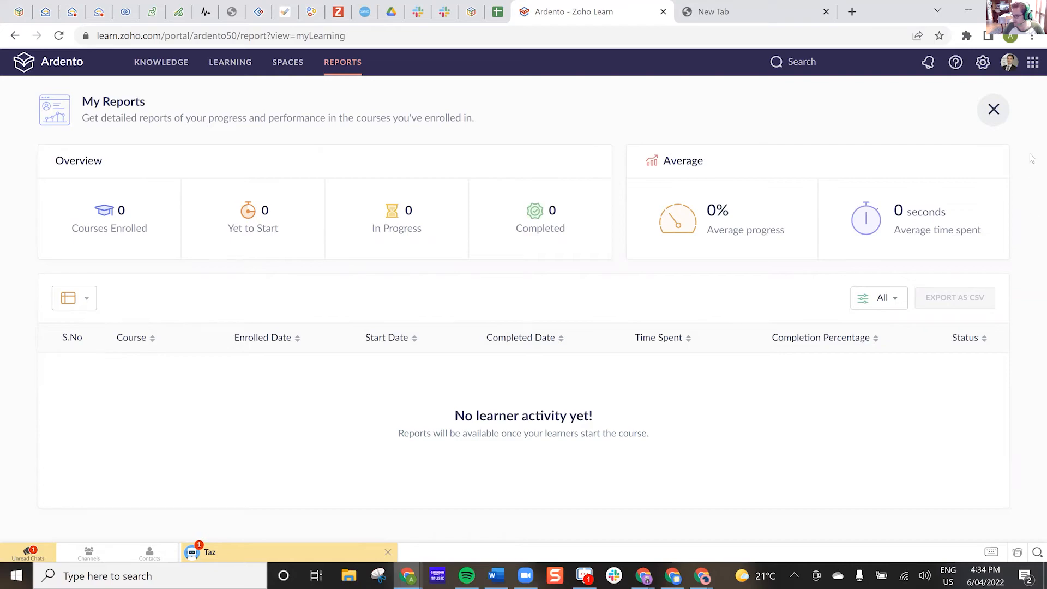
Step: Close My Reports and review the Multiple Learner Report's overview, averages and learner table, returning to the Reports Dashboard
click(1000, 122)
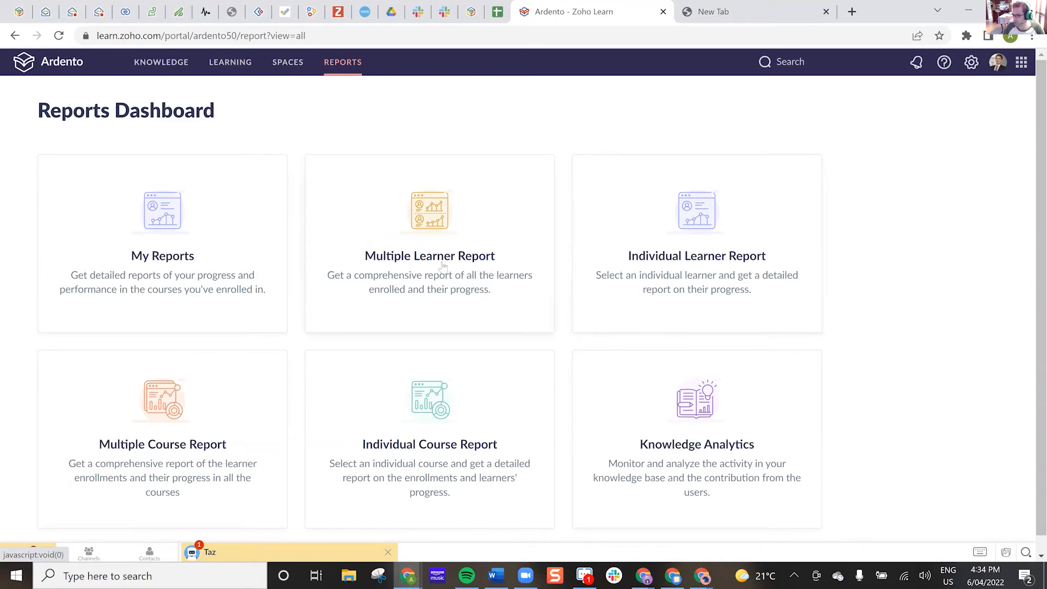
click(467, 263)
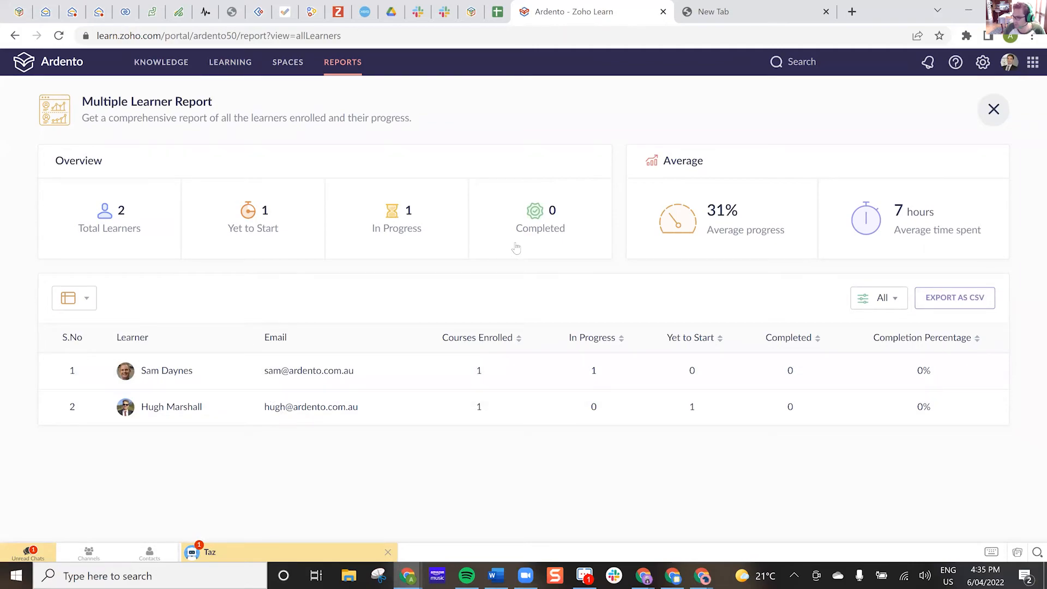
click(993, 110)
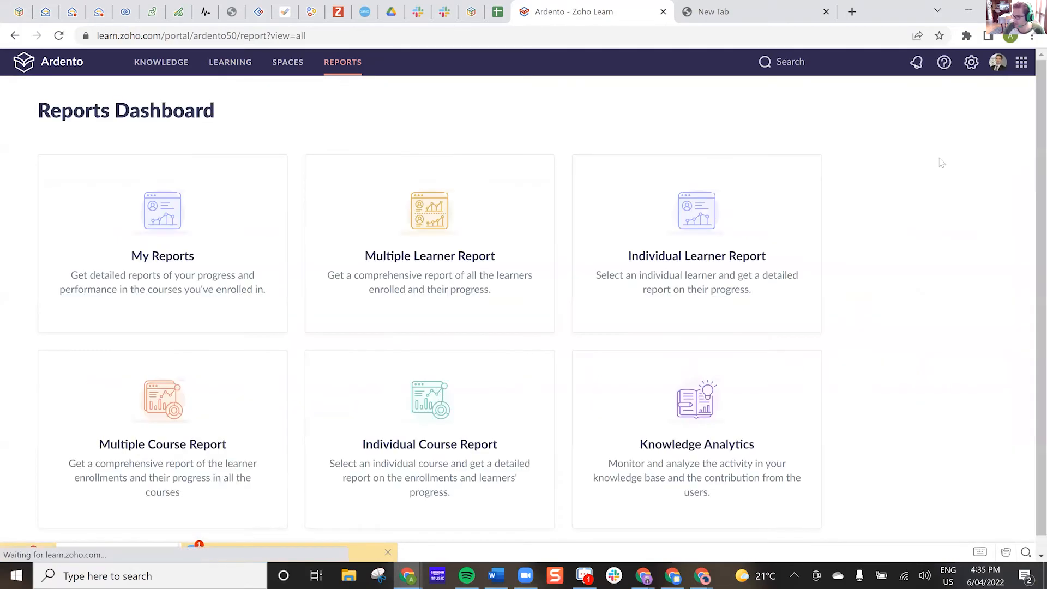
click(454, 221)
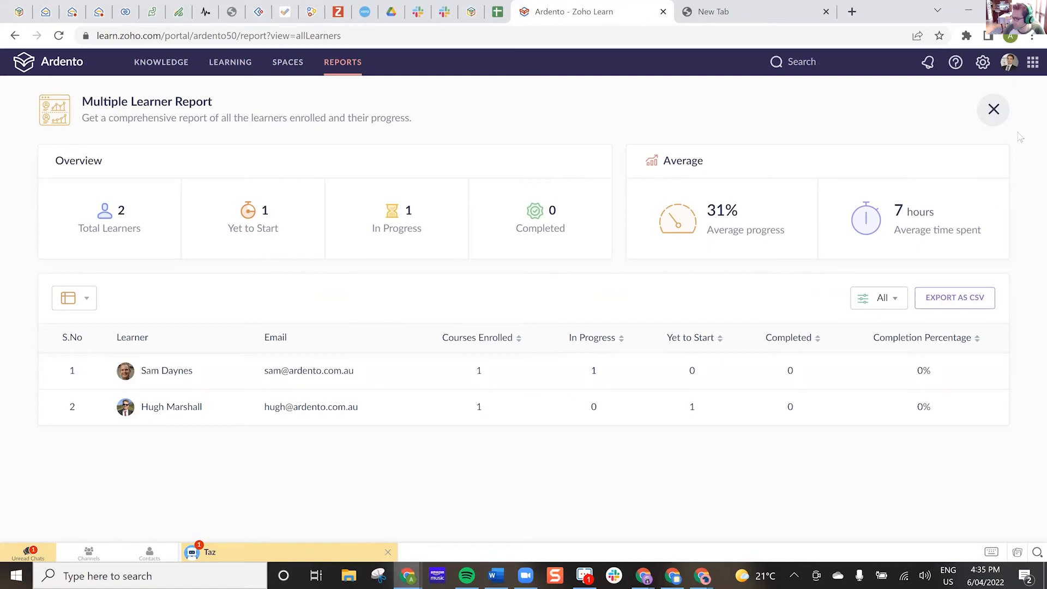
click(992, 109)
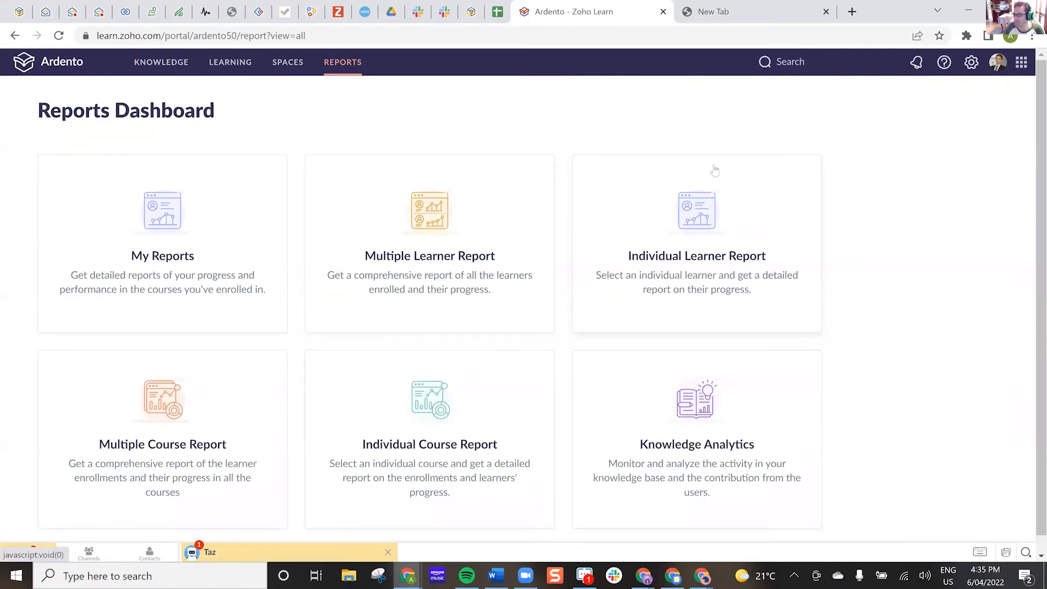
Step: View the Individual Learner Report for the third listed learner, including the enrolment funnel, and close the report
click(703, 221)
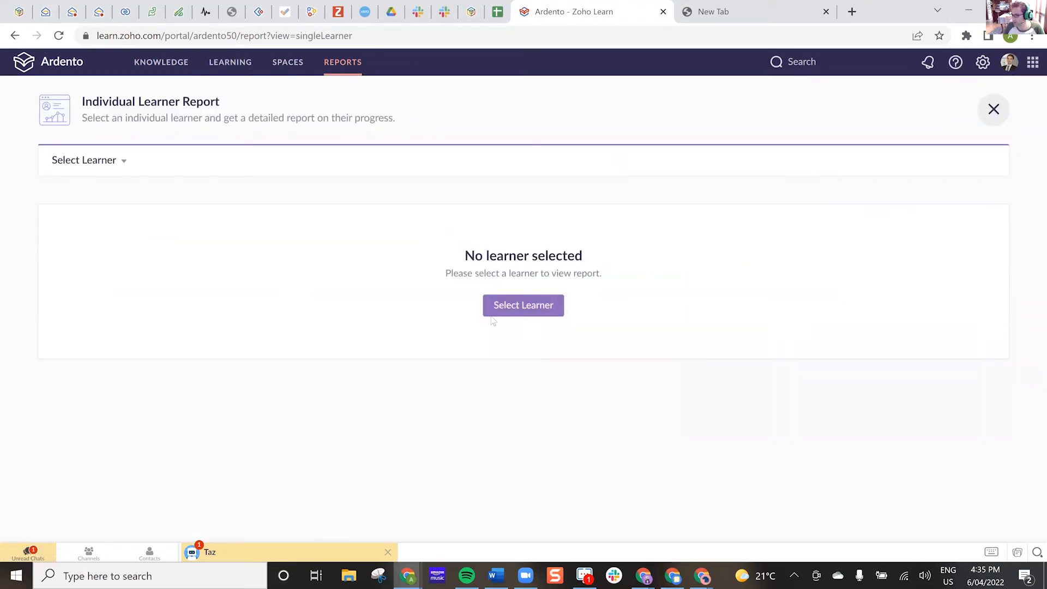
click(516, 308)
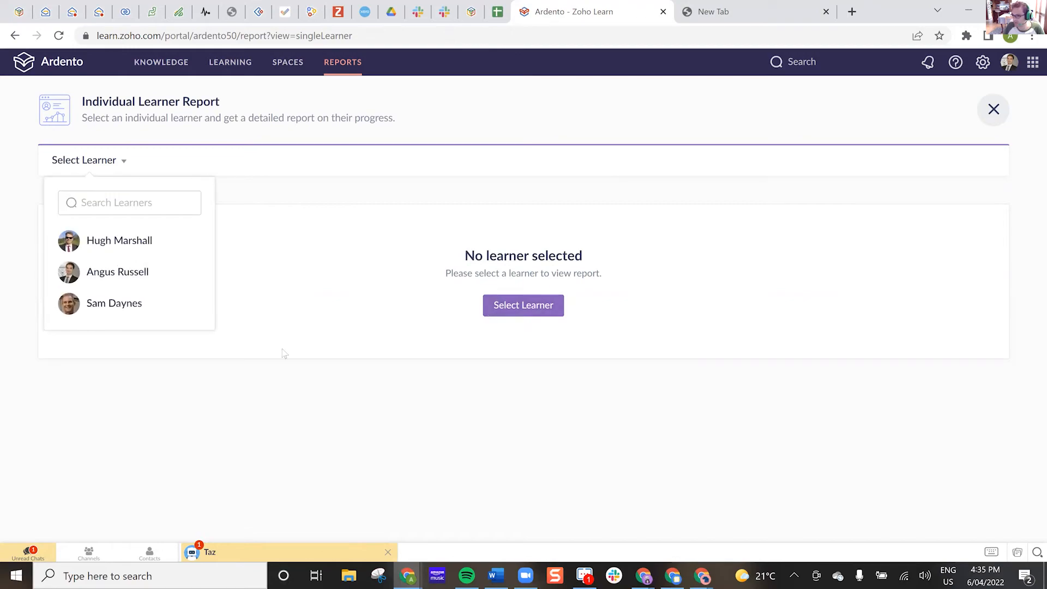
click(119, 303)
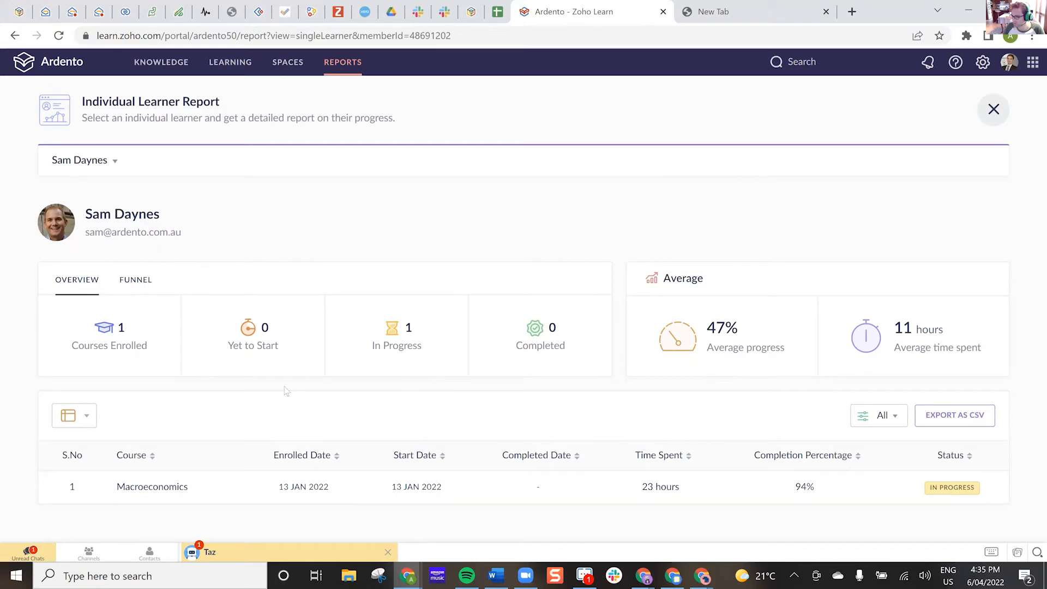
click(137, 279)
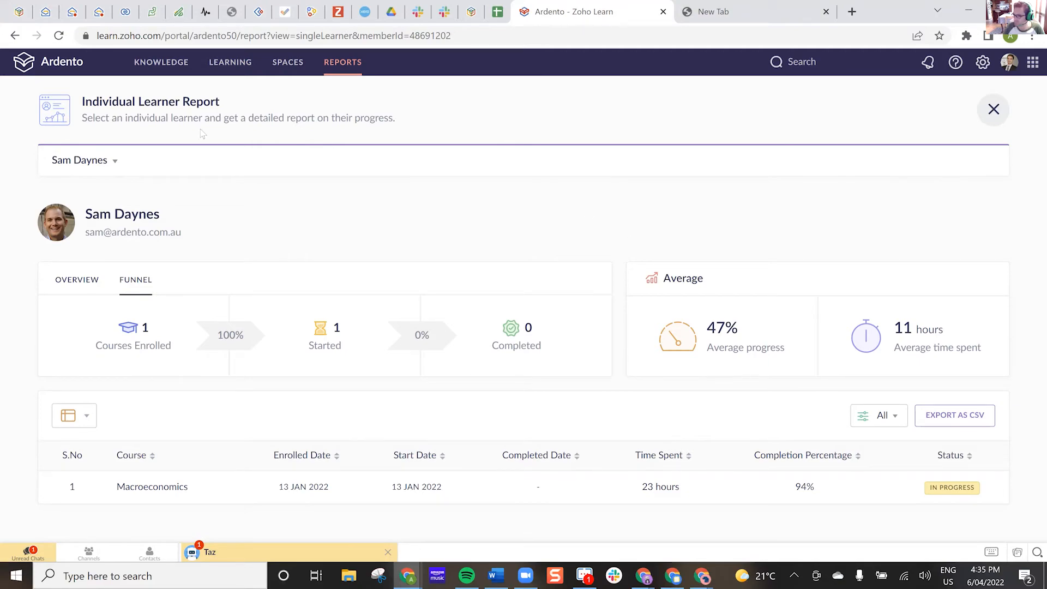
click(995, 111)
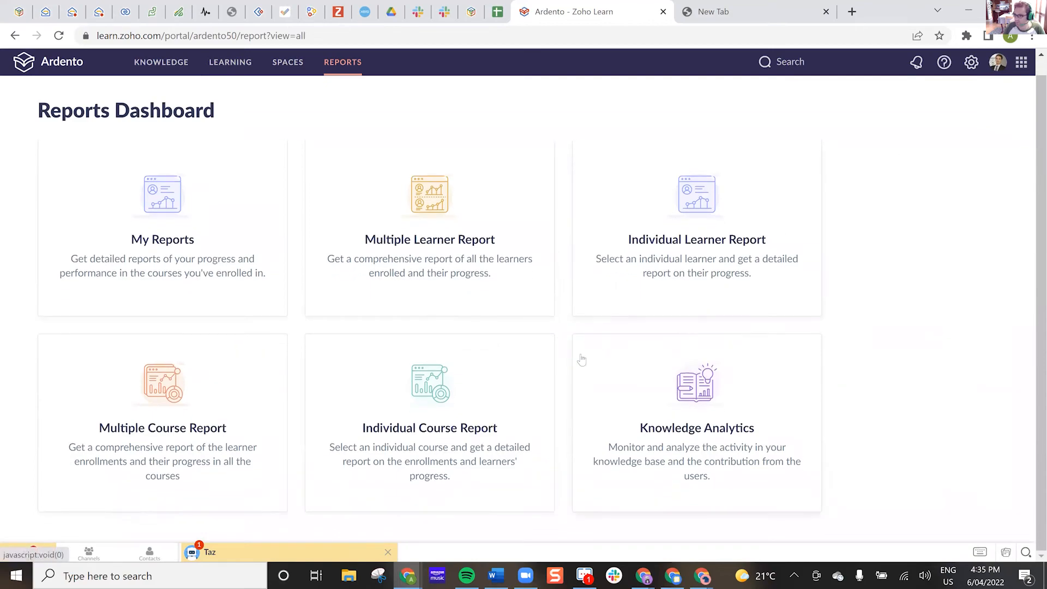
Step: Review the Multiple Course Report, and reopen the Individual Learner Report for the same learner
click(192, 406)
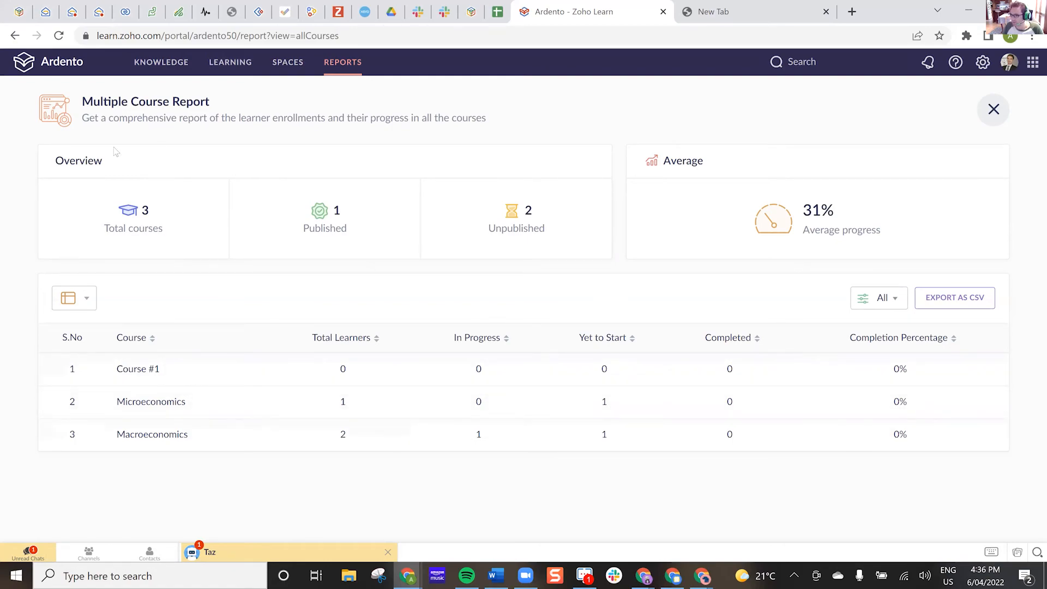
click(993, 110)
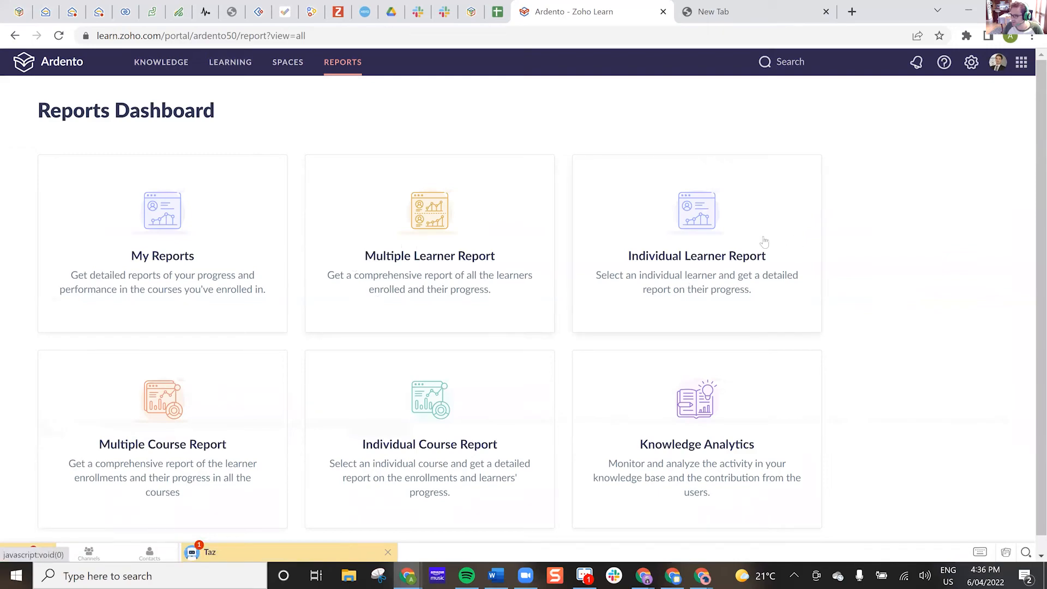
click(726, 257)
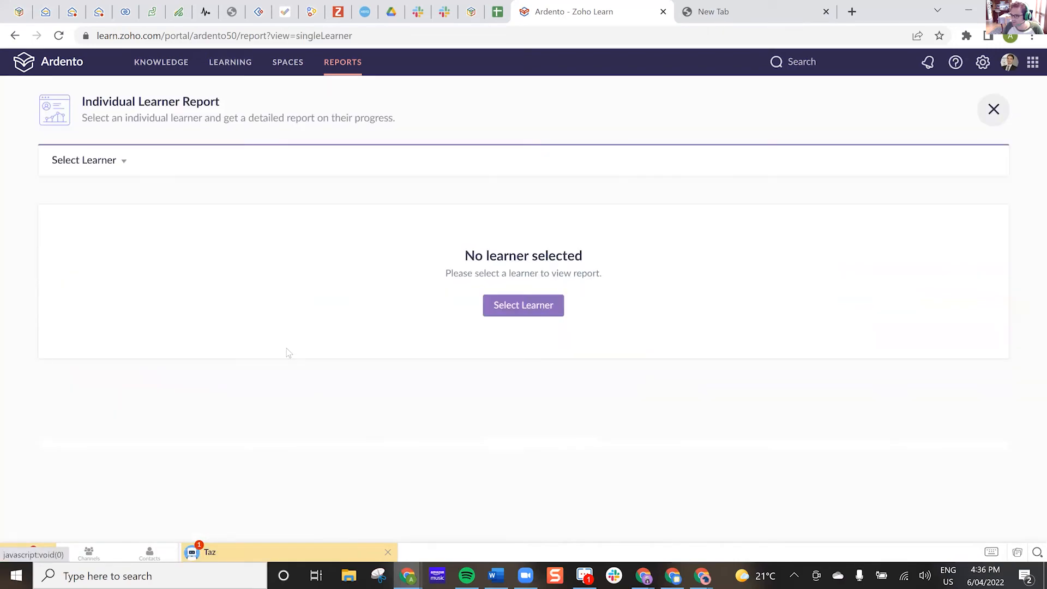
click(520, 307)
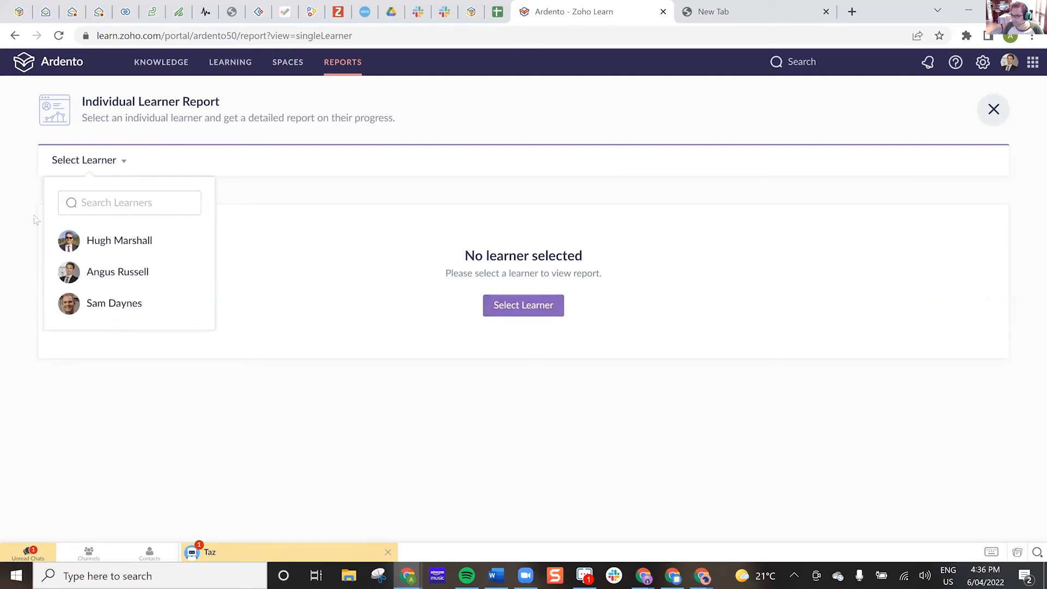
click(90, 301)
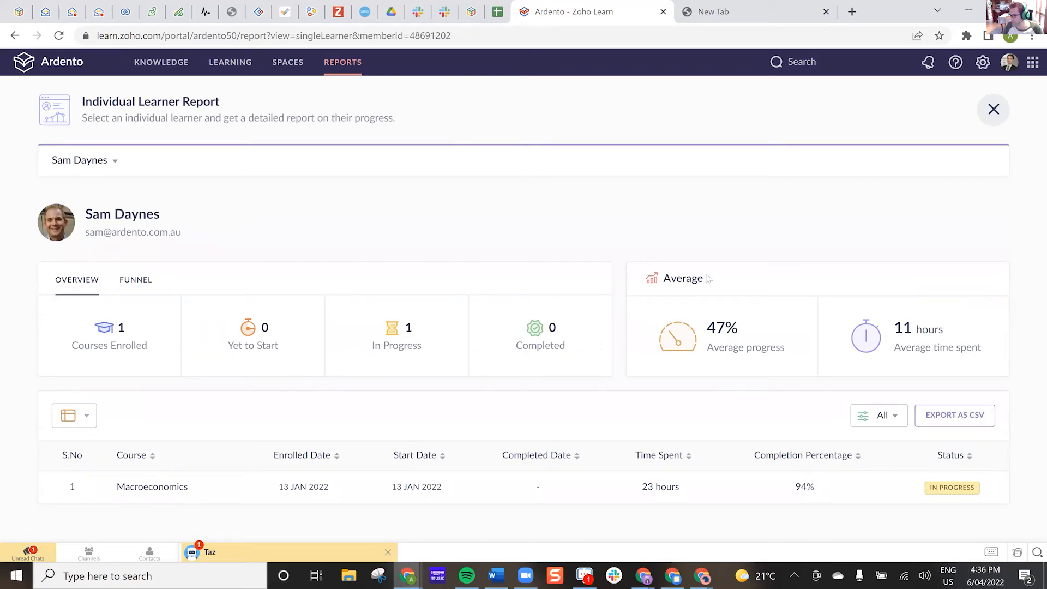
Step: Examine the learner's average progress, average time spent and the table's column choices, and close the report
drag(707, 333, 755, 343)
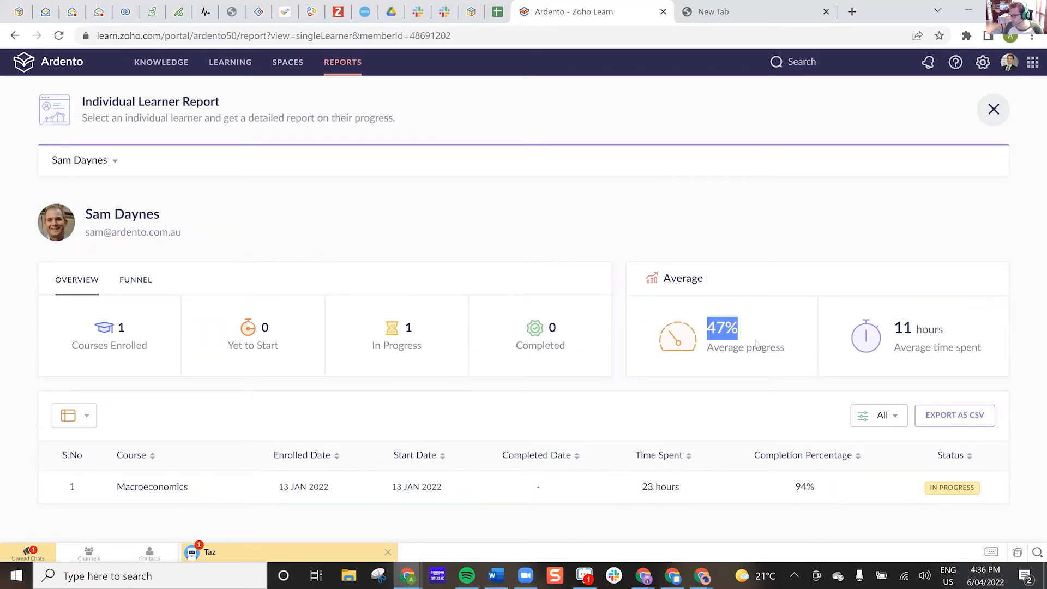
drag(894, 329, 929, 338)
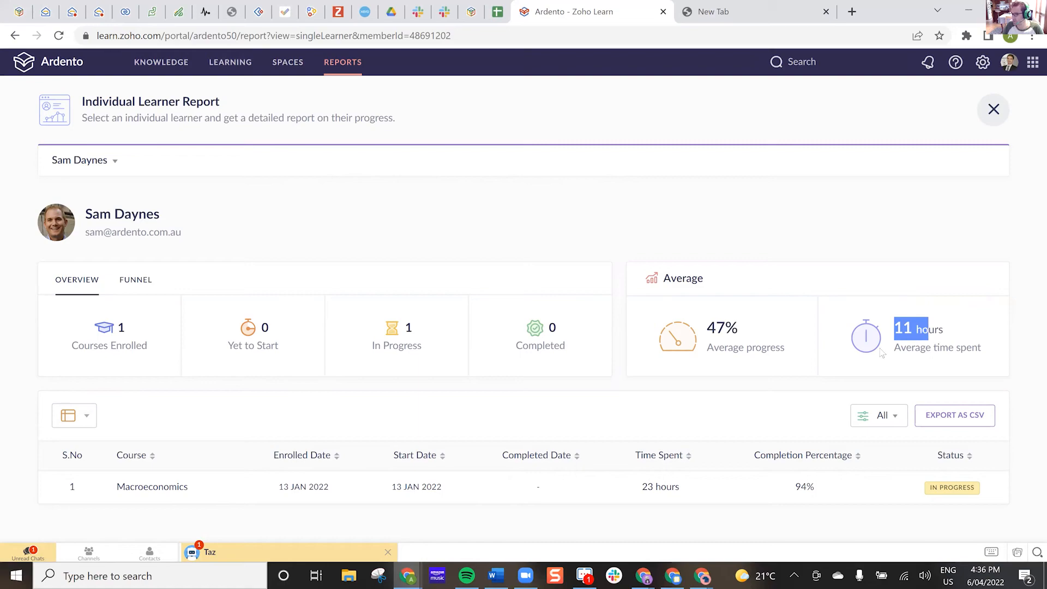
click(788, 228)
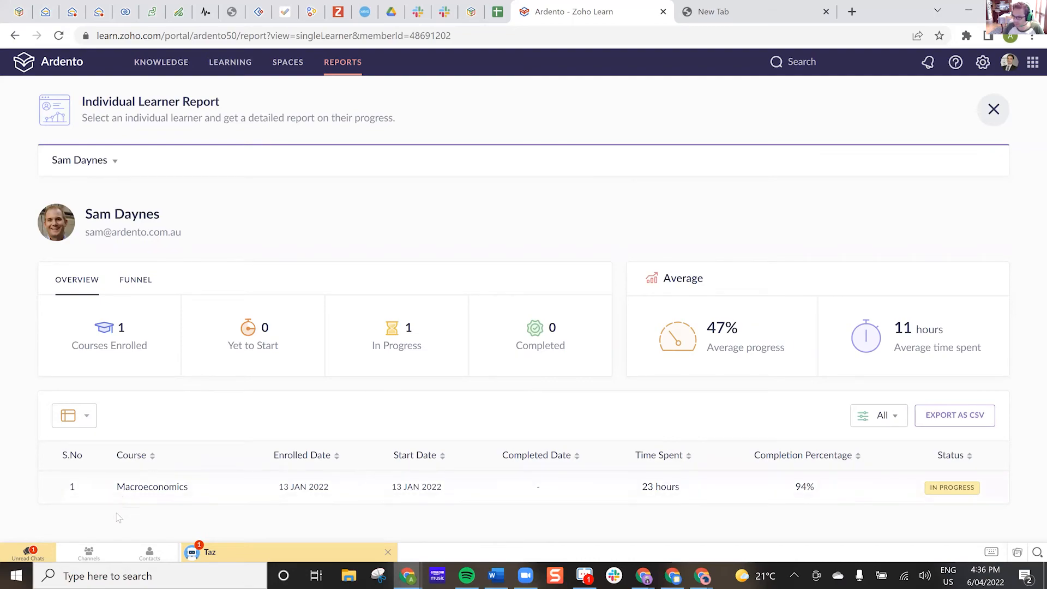
click(76, 424)
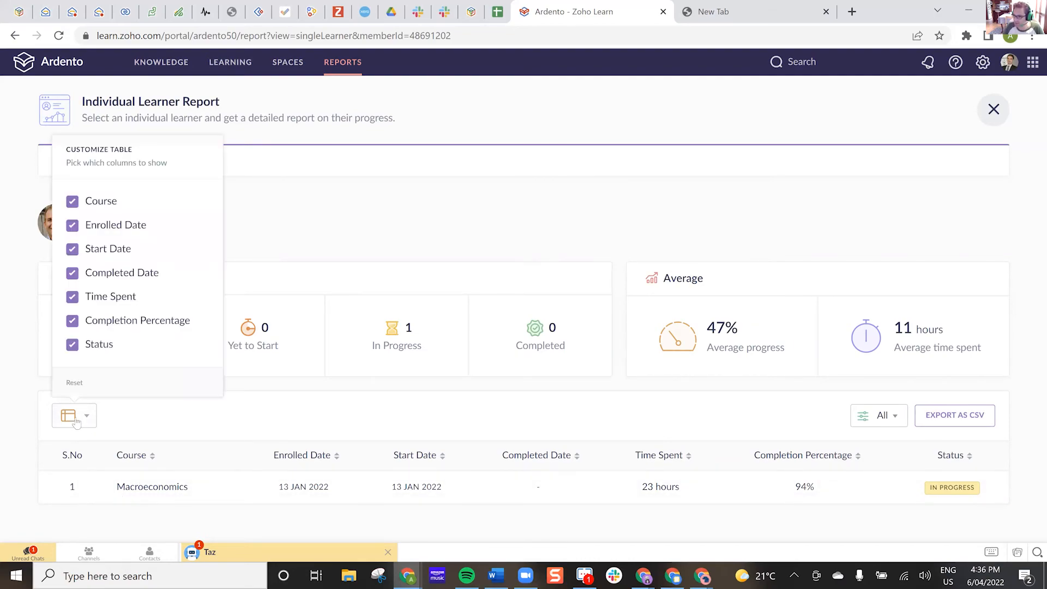
click(205, 419)
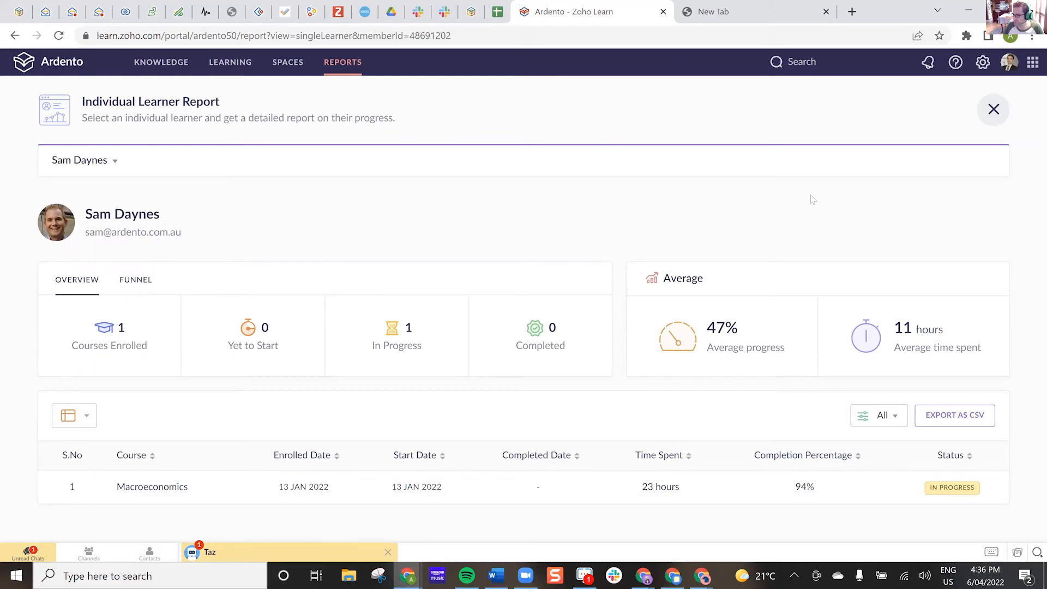
click(990, 111)
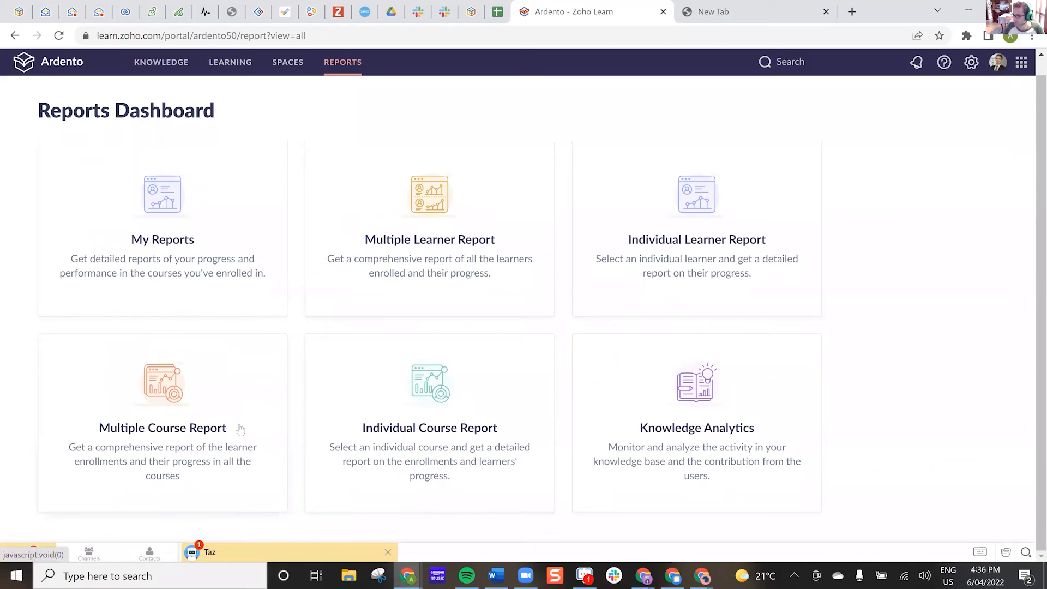
Step: View the Individual Course Report for Macroeconomics, including its overview and lesson table, and return to the Reports Dashboard
click(402, 428)
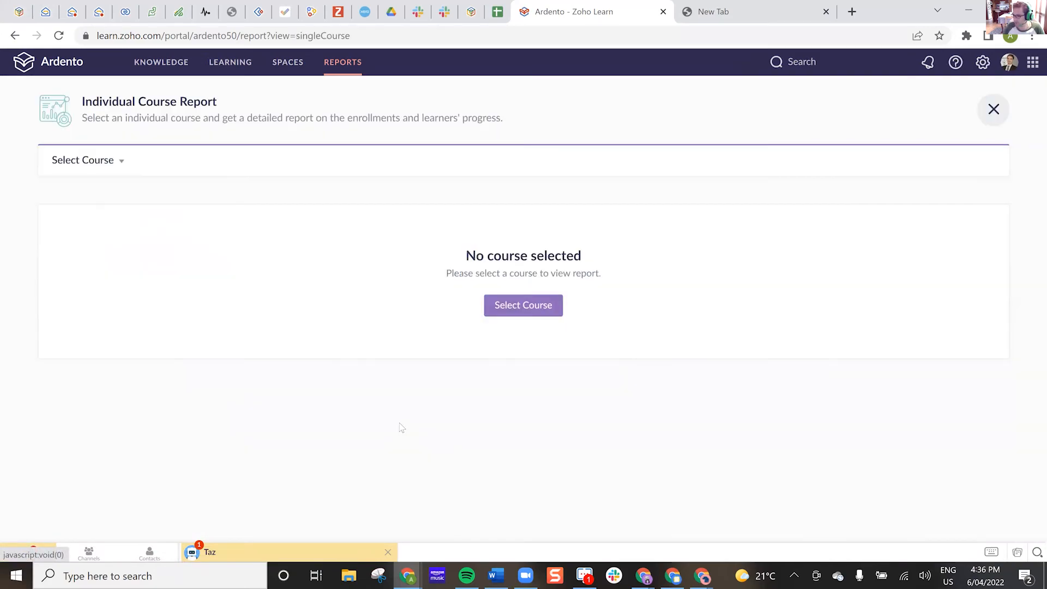
click(510, 305)
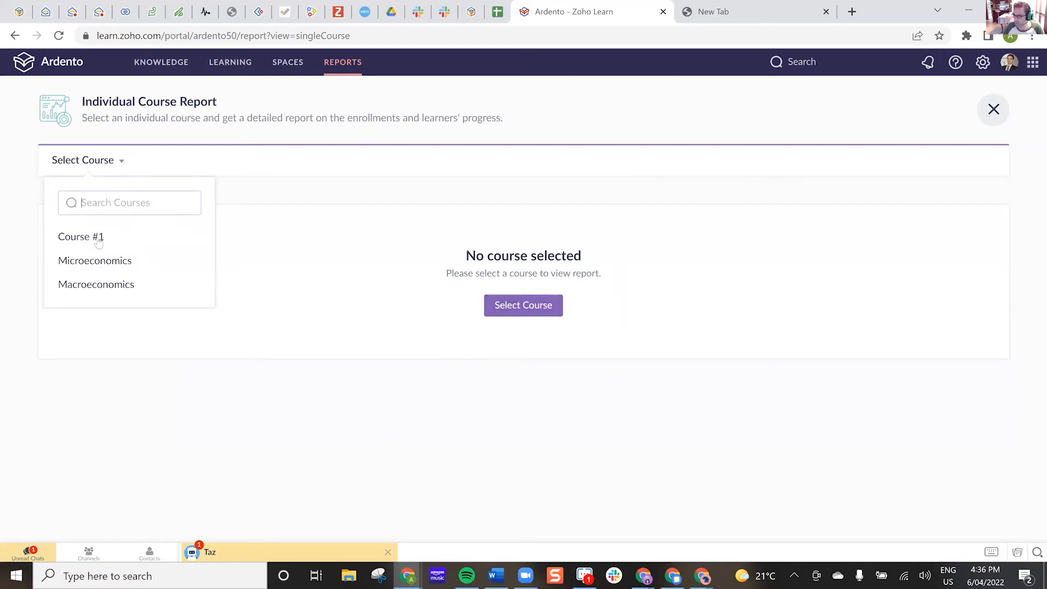
click(111, 286)
scroll(250, 347, down, 4)
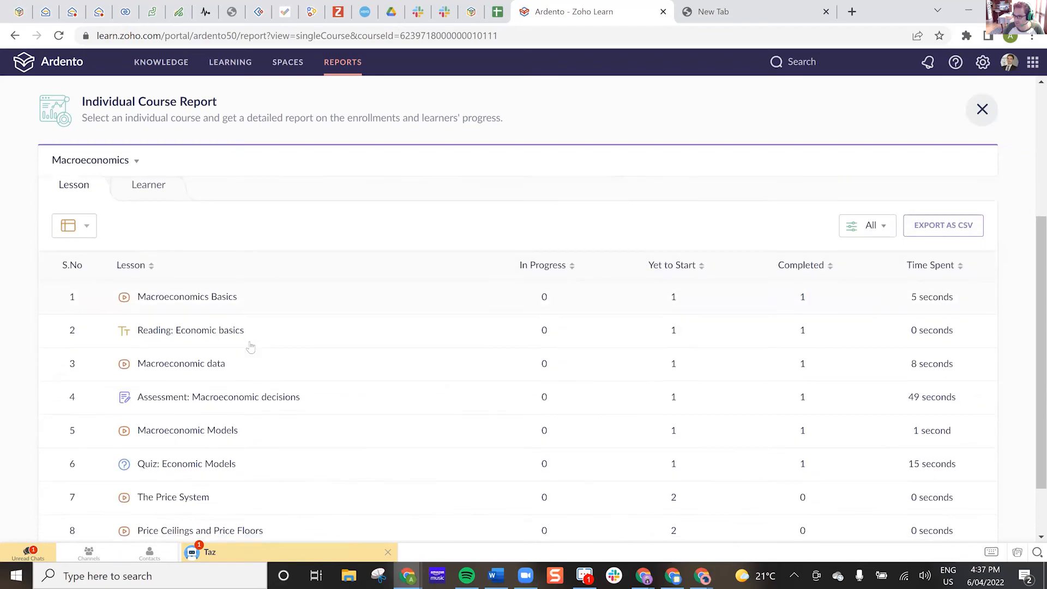
scroll(240, 341, up, 4)
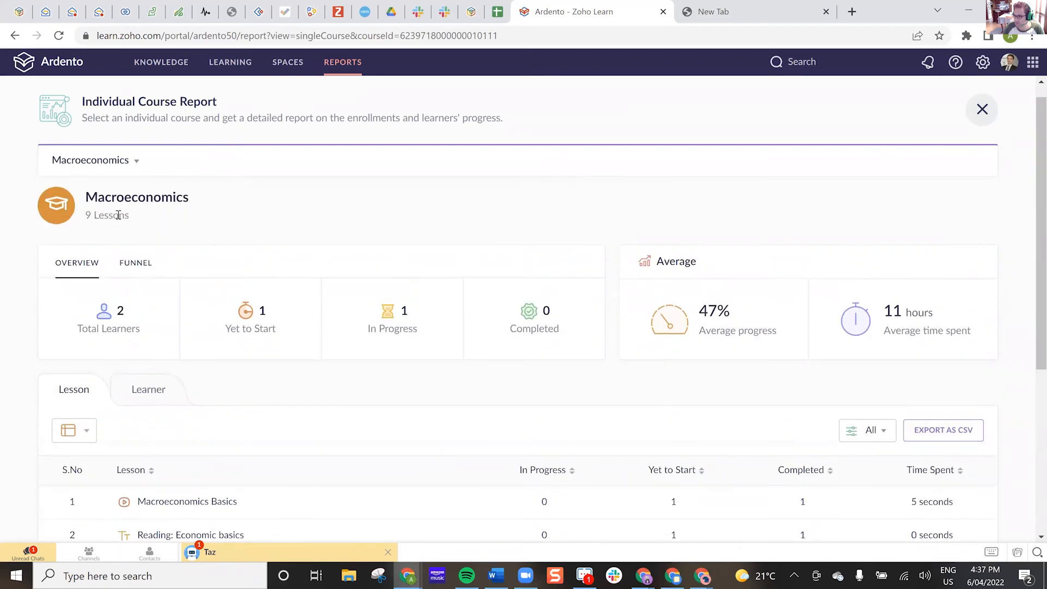
scroll(372, 176, up, 1)
click(974, 109)
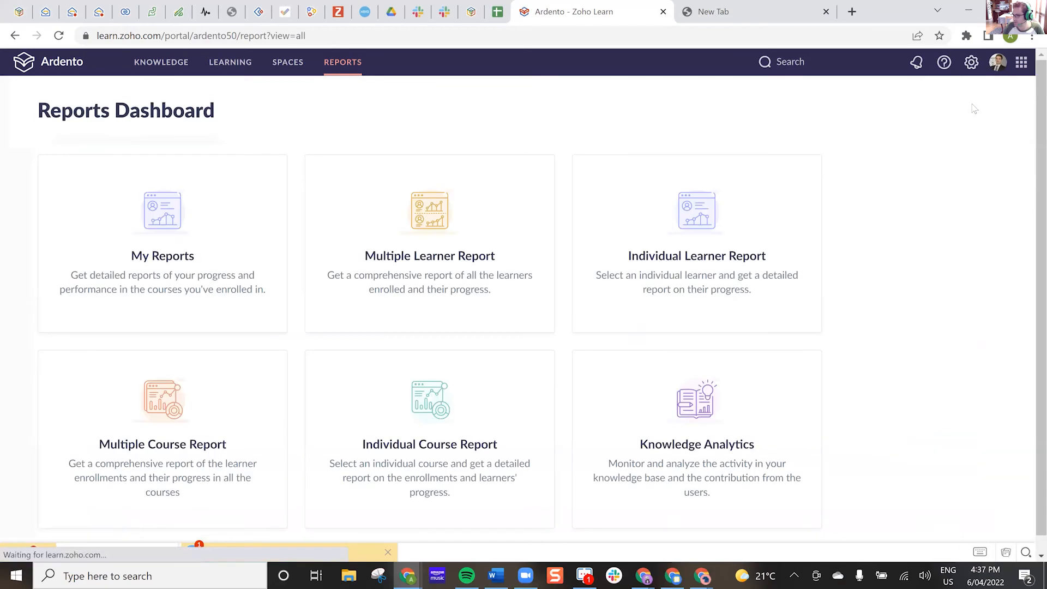
Step: Open Knowledge Analytics and examine the overview figures and the sections on new articles, article edits and comments
scroll(853, 219, down, 1)
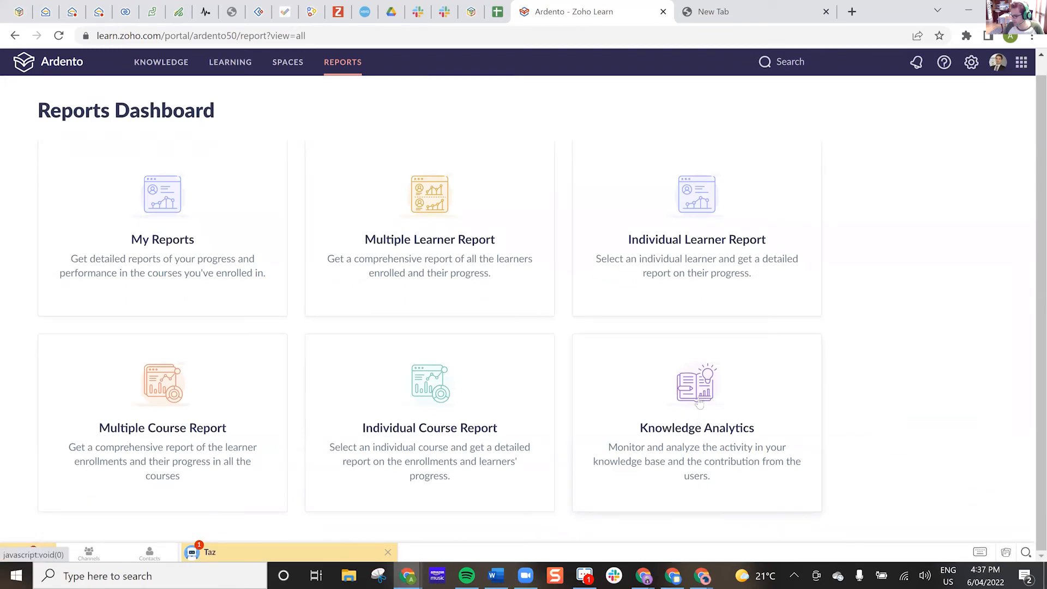
click(699, 402)
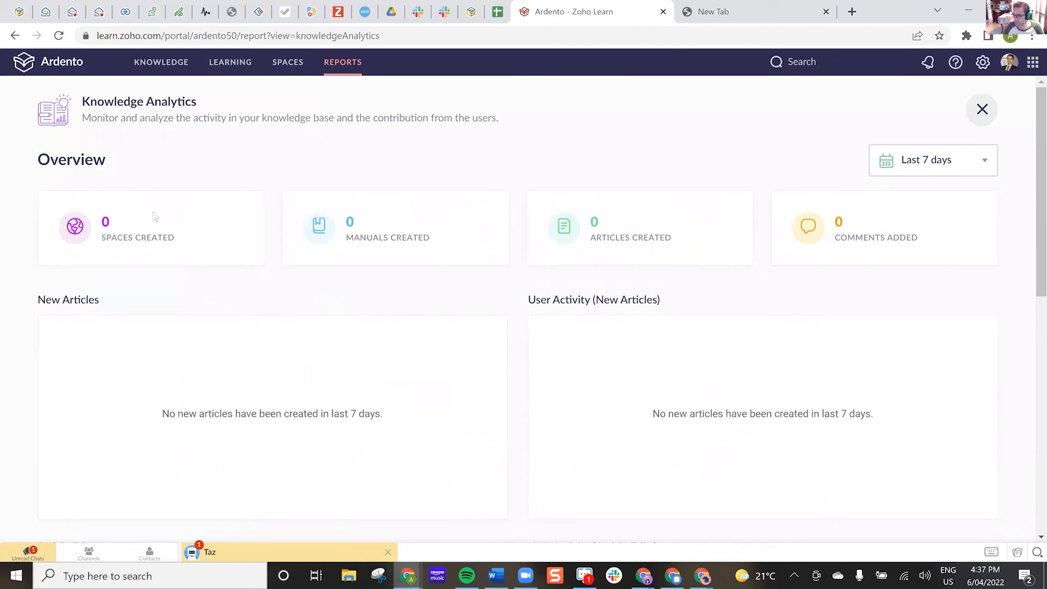
scroll(182, 238, down, 5)
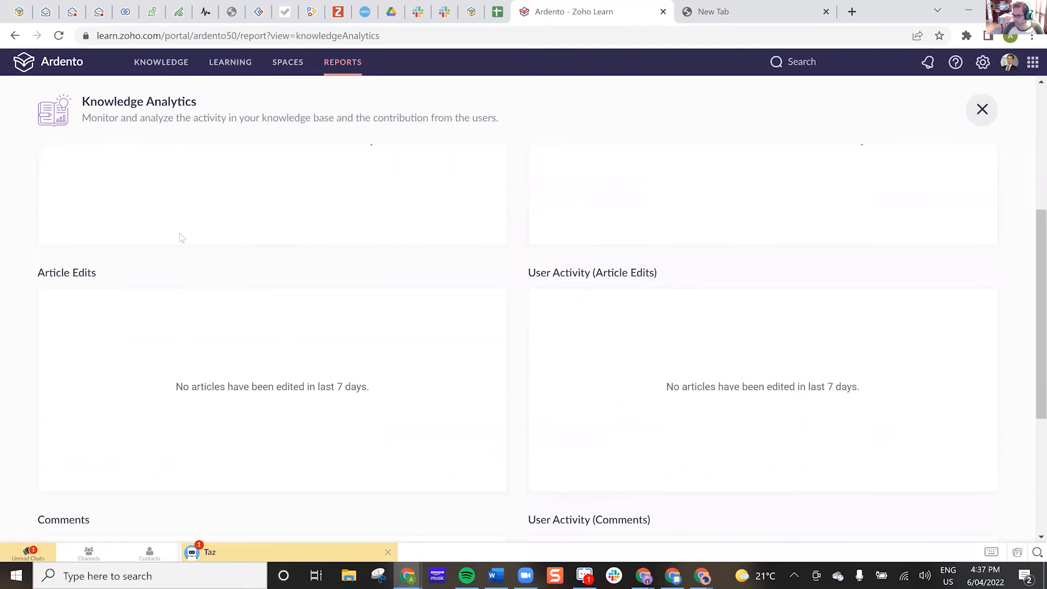
scroll(181, 238, up, 4)
scroll(181, 239, up, 2)
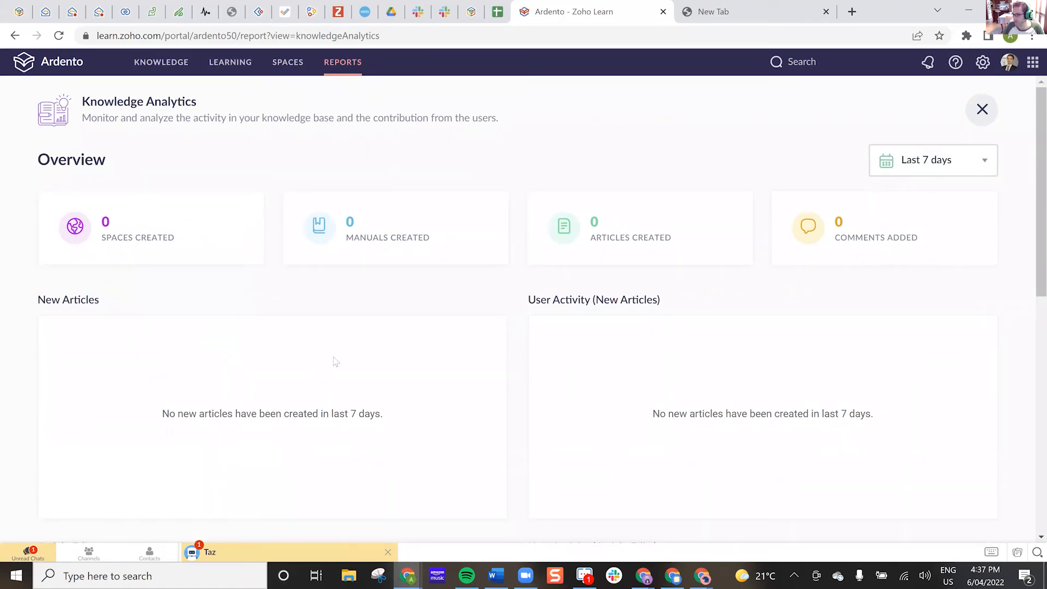
scroll(170, 293, down, 1)
scroll(165, 234, up, 1)
scroll(458, 258, down, 1)
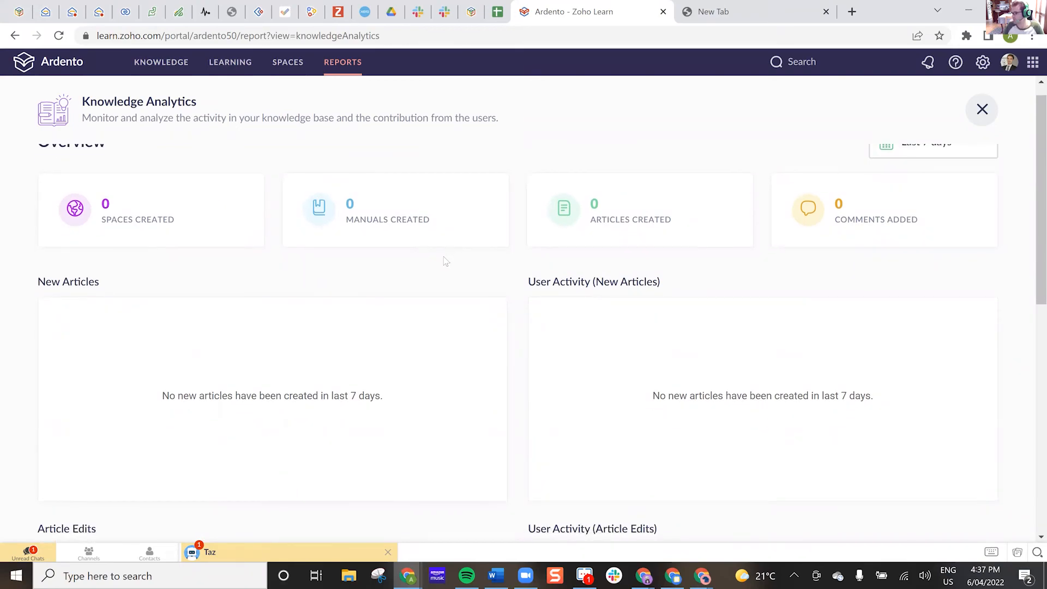
scroll(445, 260, down, 1)
scroll(445, 261, up, 2)
Step: Set the Knowledge Analytics date range to This Year and review the article, edit and comment charts
click(965, 165)
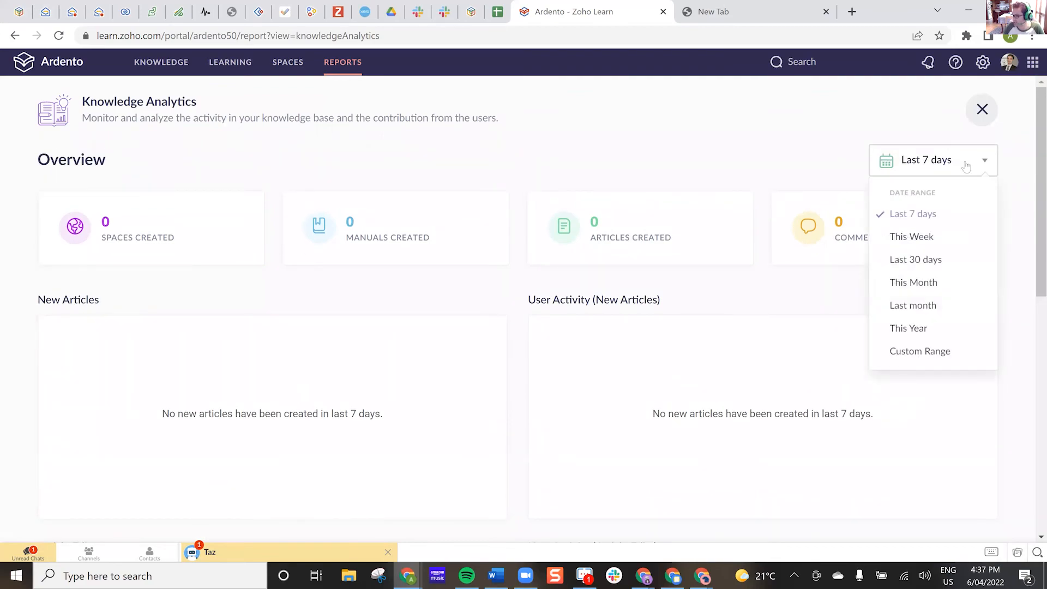
click(942, 333)
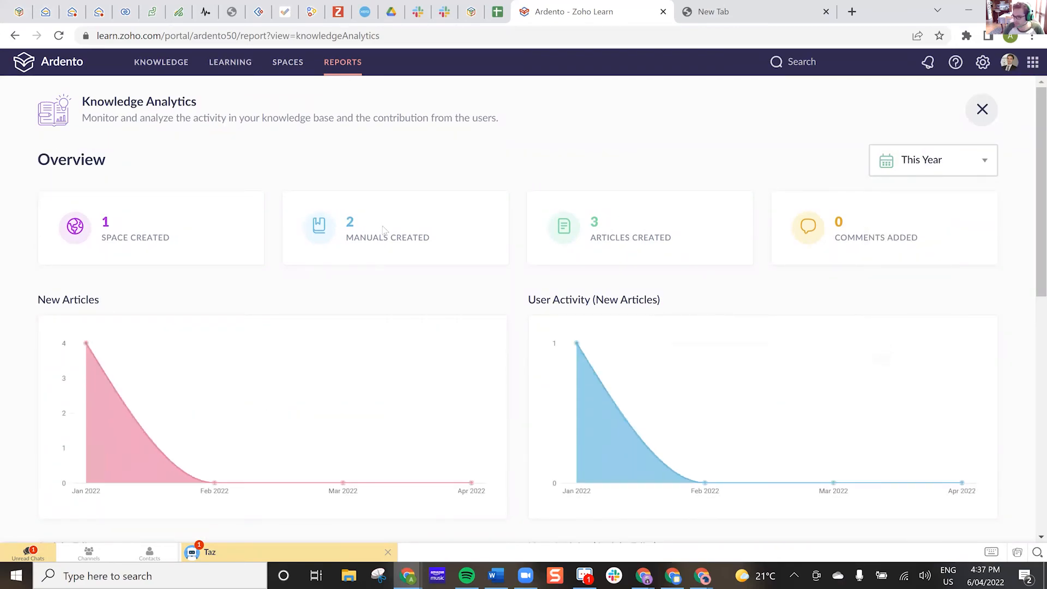
scroll(366, 259, down, 1)
scroll(187, 261, up, 1)
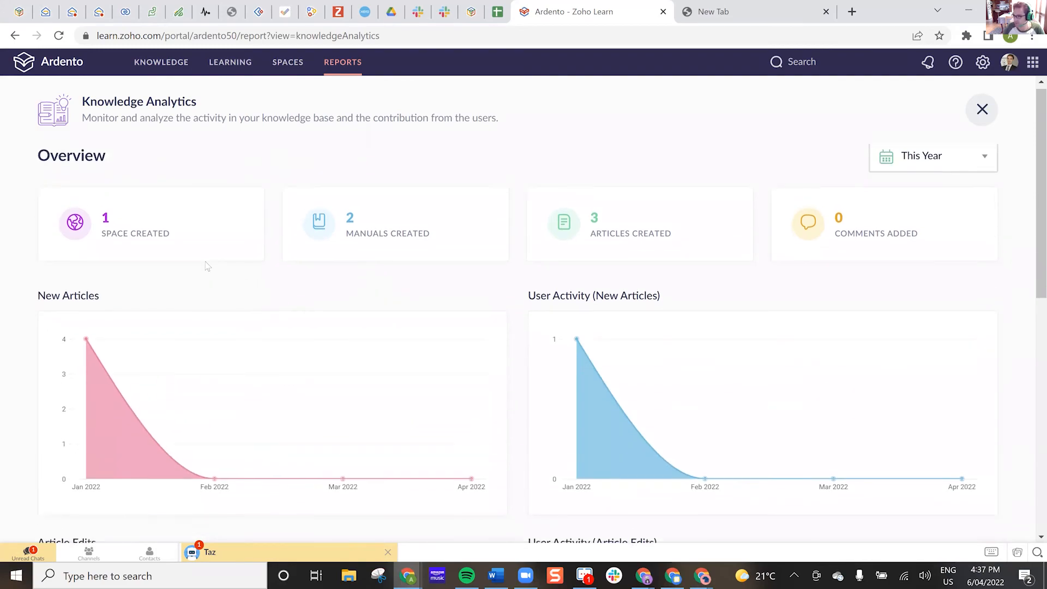
scroll(583, 251, down, 5)
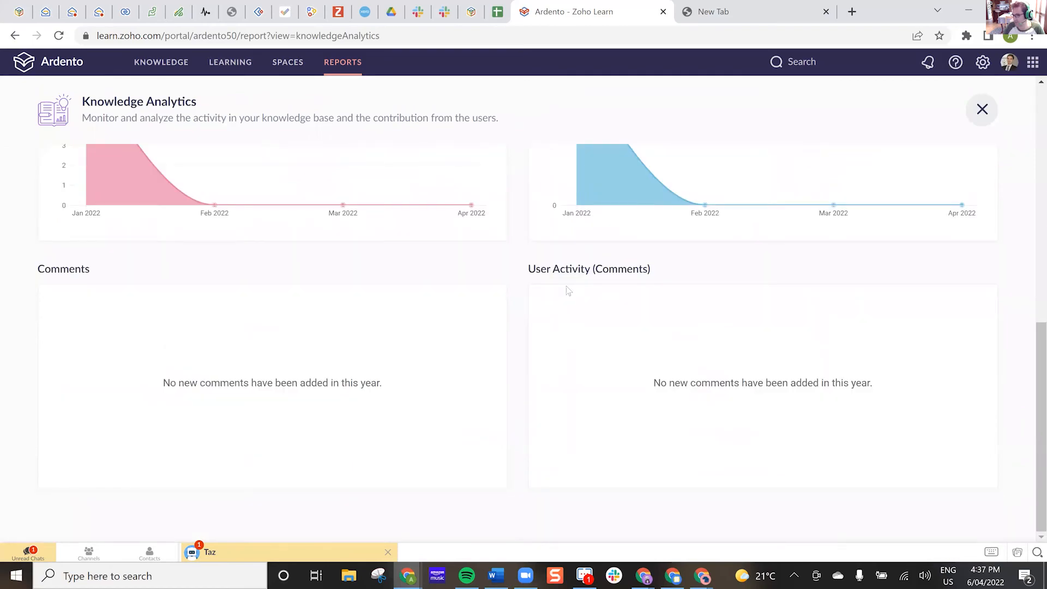
Step: Close the Knowledge Analytics report and return to the Reports Dashboard
scroll(563, 293, up, 6)
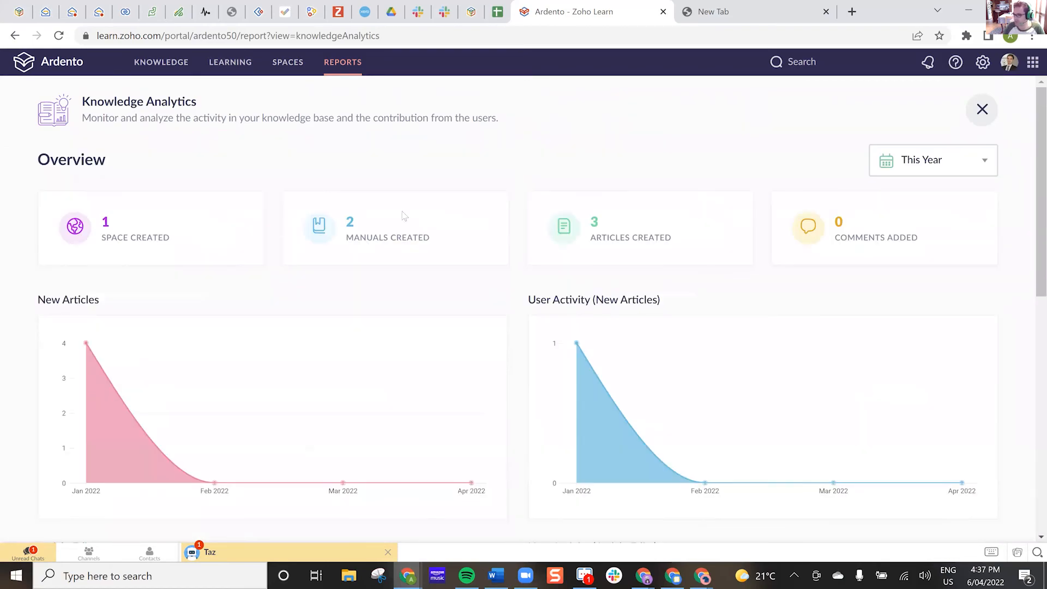
click(982, 110)
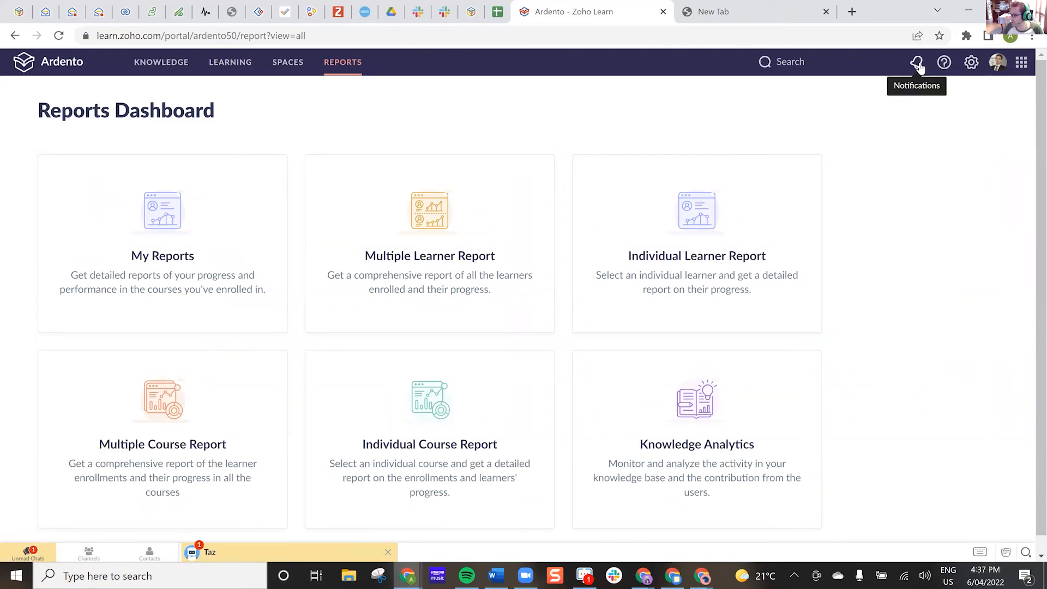
Step: Search the hub for "macroec" and open the matching Macroeconomics course
click(812, 60)
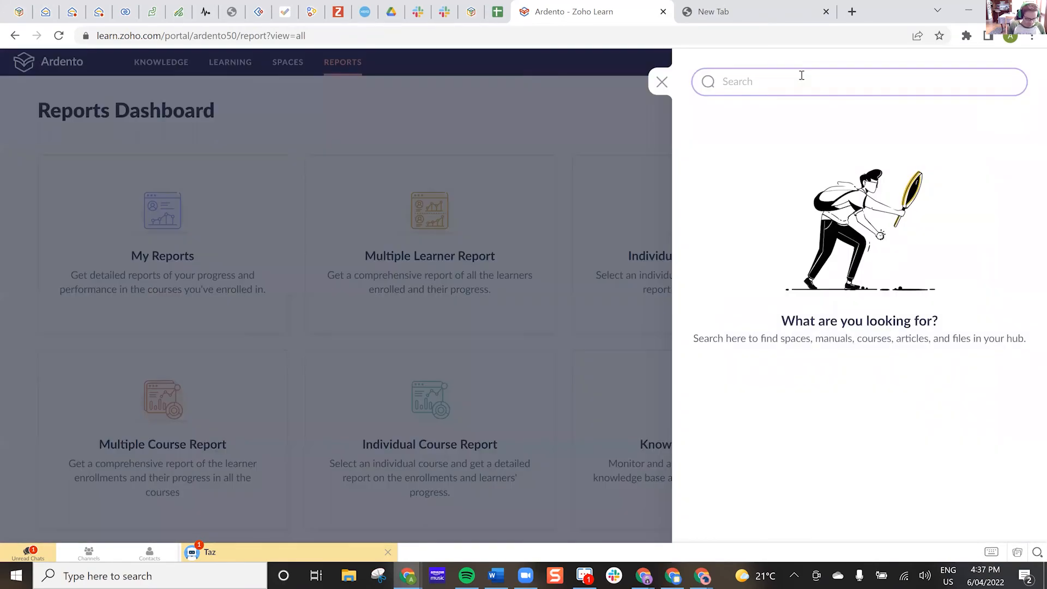
text(macros)
key(Return)
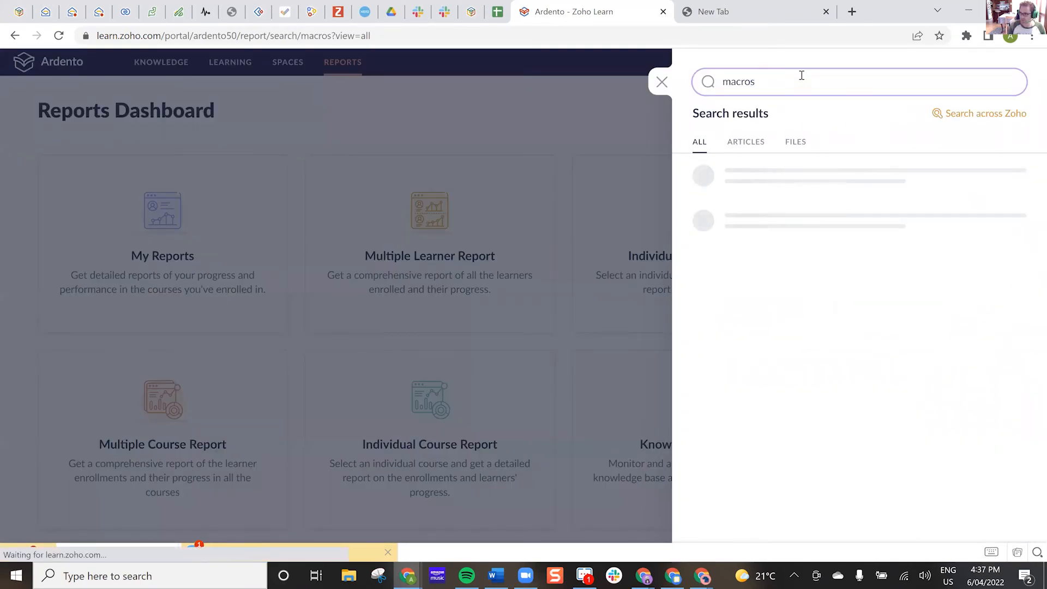
key(BackSpace)
key(BackSpace)
text(i)
key(Return)
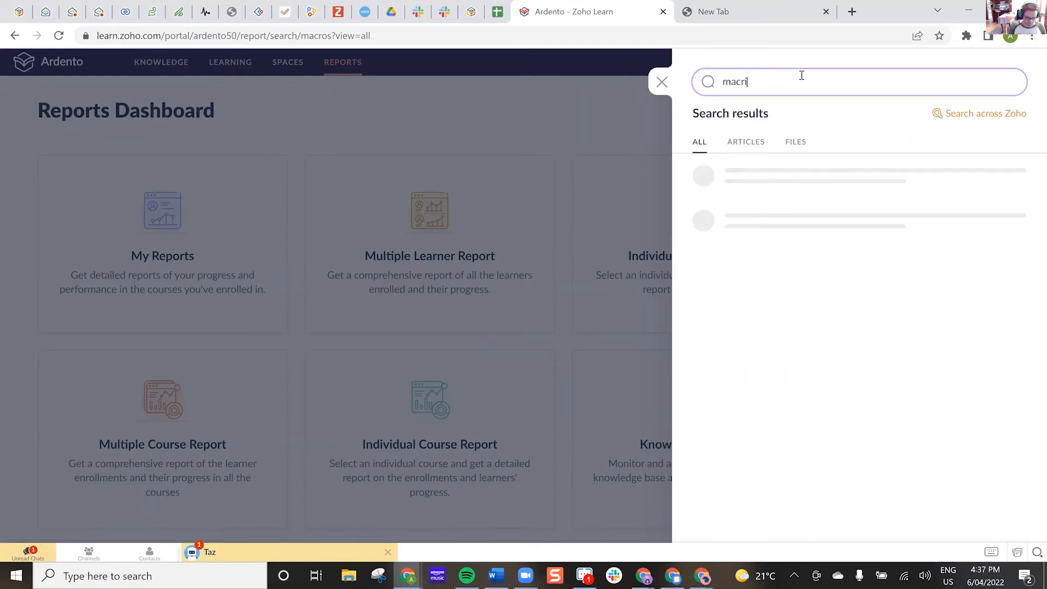
text(ec)
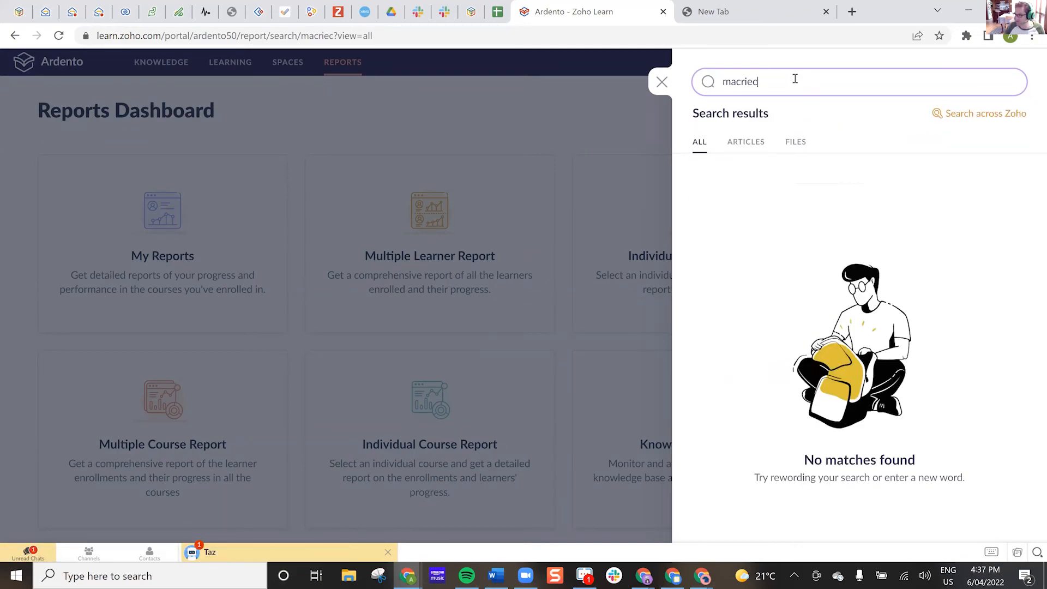
key(BackSpace)
key(BackSpace)
key(BackSpace)
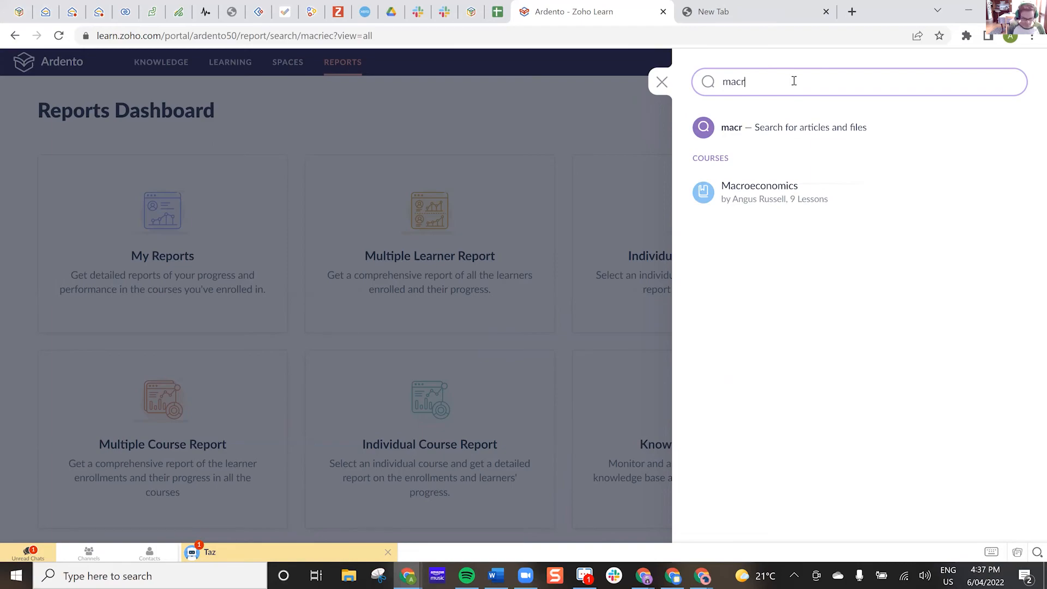
text(oec)
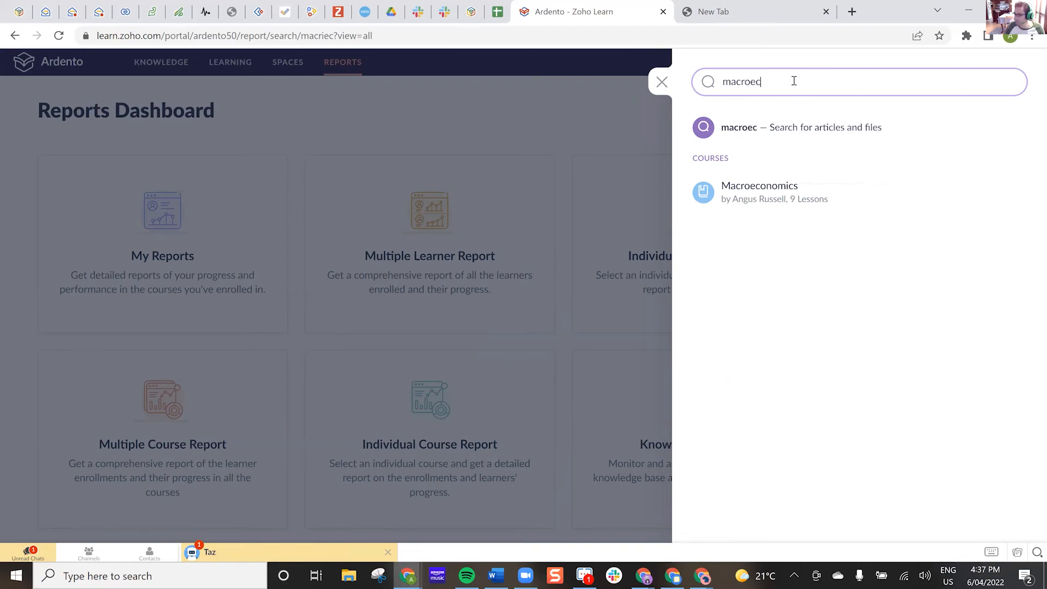
click(765, 209)
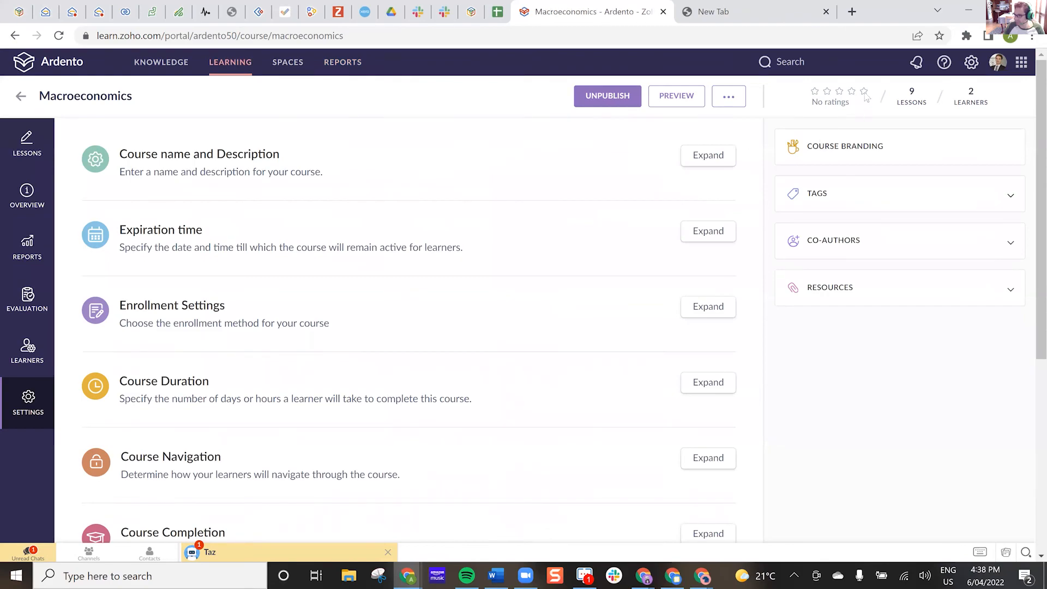
Step: View the hub's notifications and the available help and feedback options, closing each one
click(915, 61)
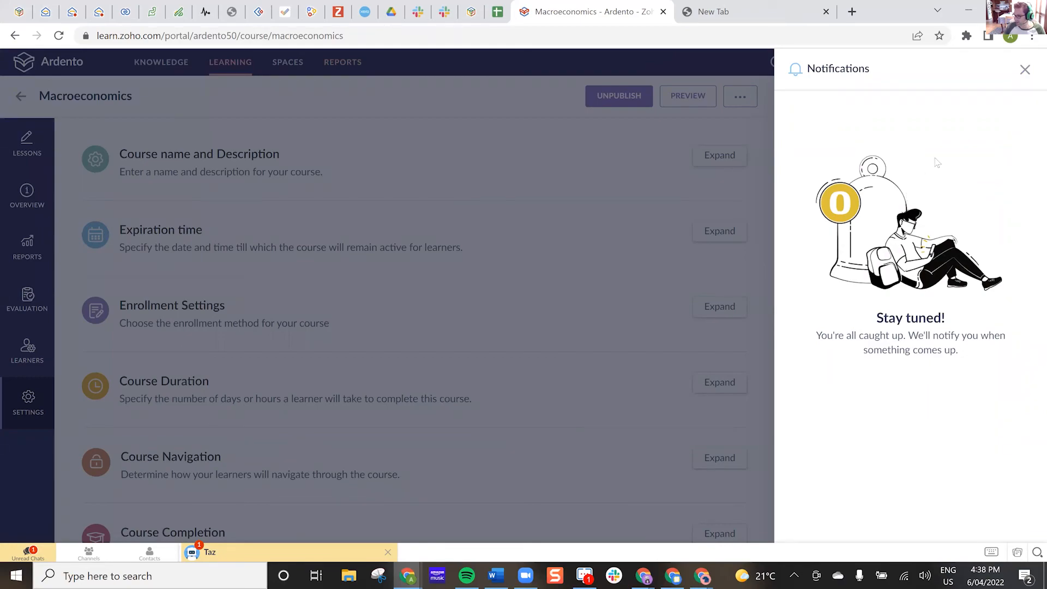
click(1025, 70)
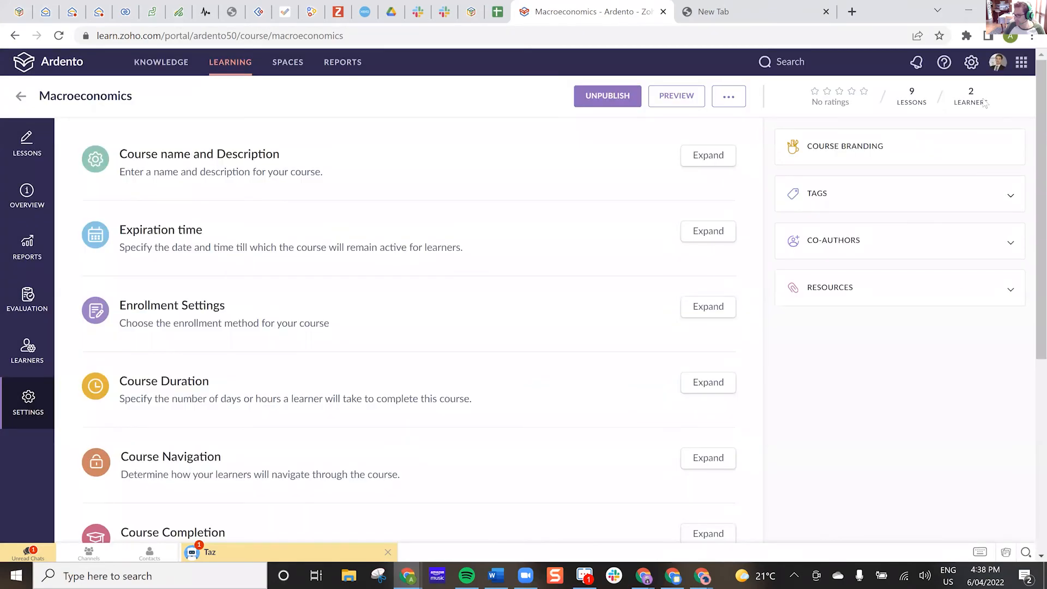
click(944, 64)
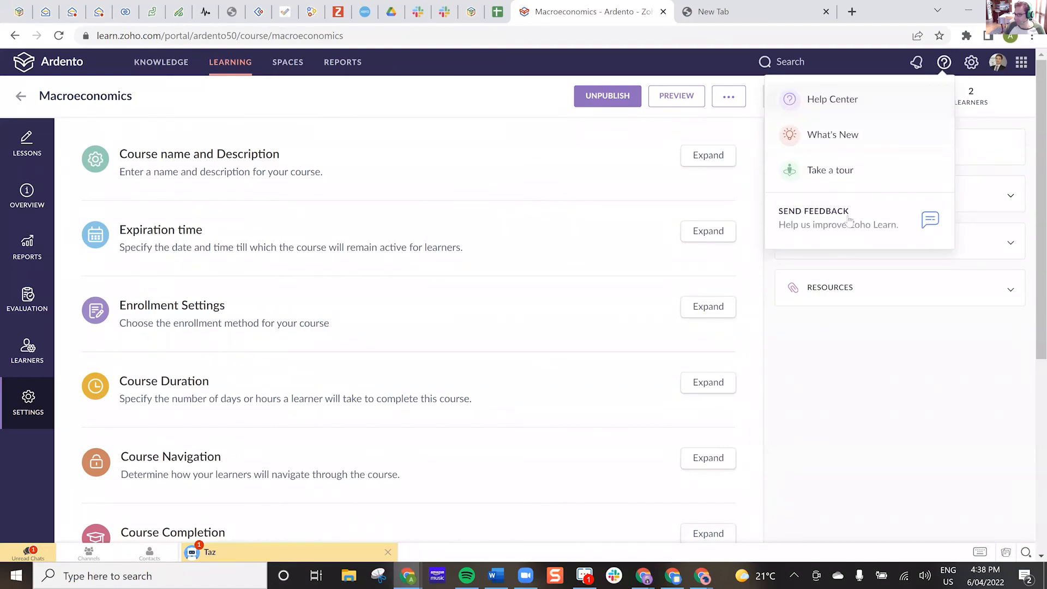
click(995, 85)
Step: Open the hub settings and examine the available categories and the General Settings for hub name and landing page
click(968, 67)
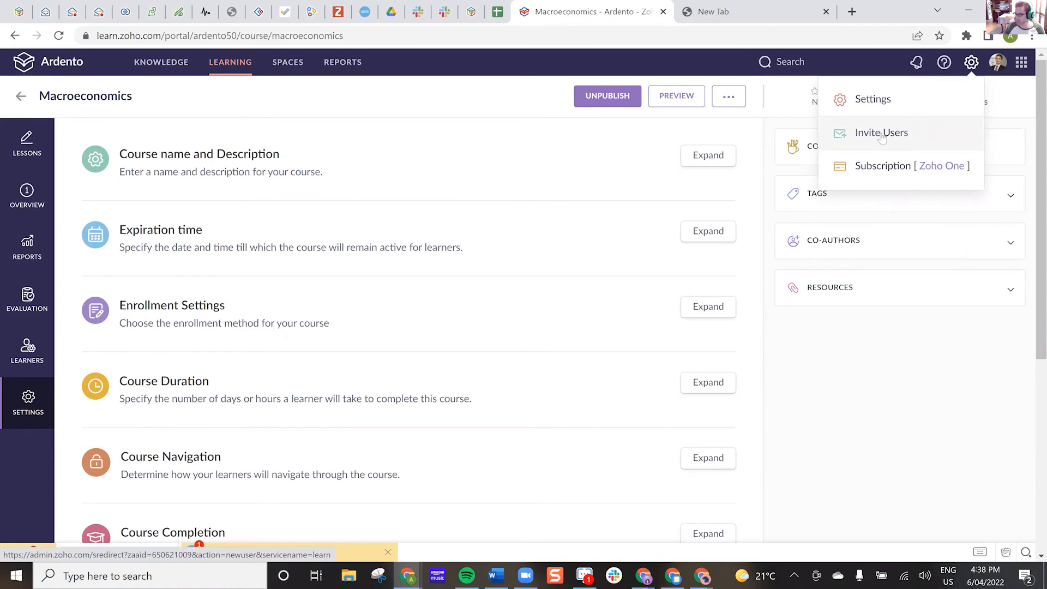
click(878, 100)
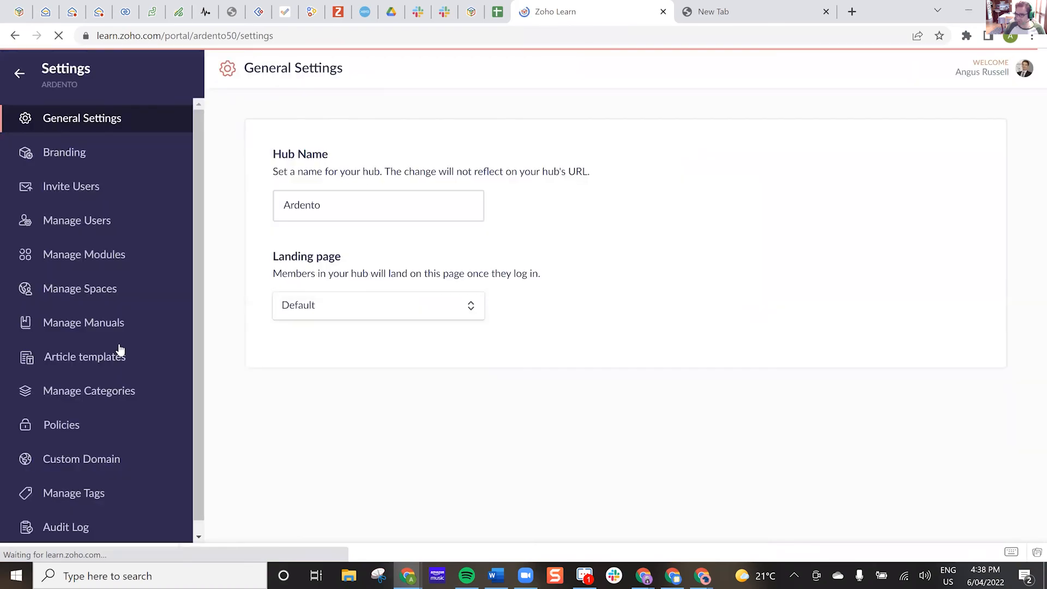
scroll(116, 345, down, 1)
scroll(91, 444, up, 1)
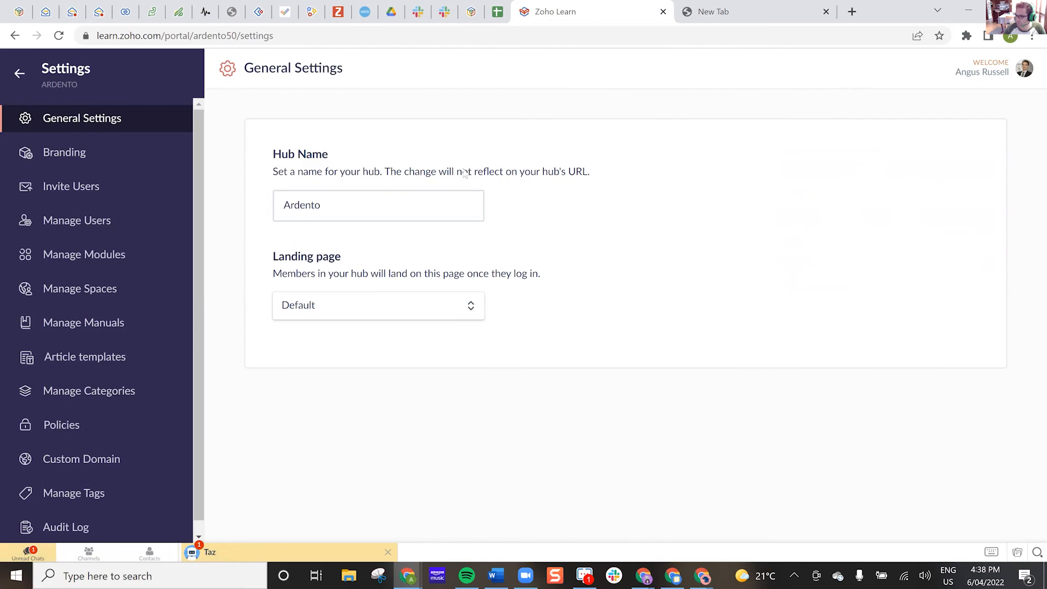
click(365, 203)
click(854, 193)
Step: Review the Branding settings for the hub's logo and favicon, and return to the Macroeconomics course
click(150, 150)
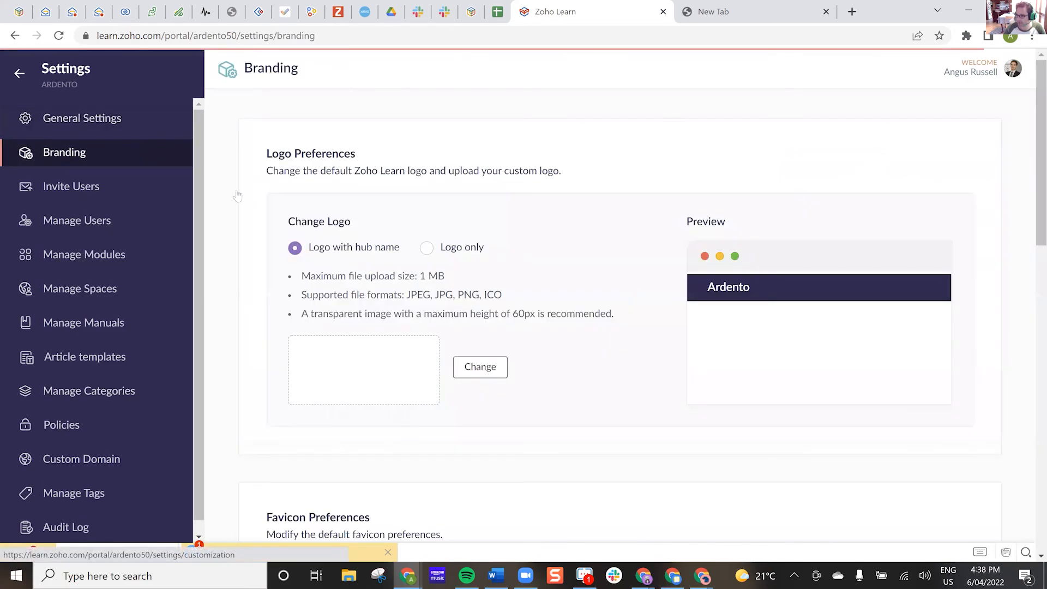
scroll(464, 325, down, 1)
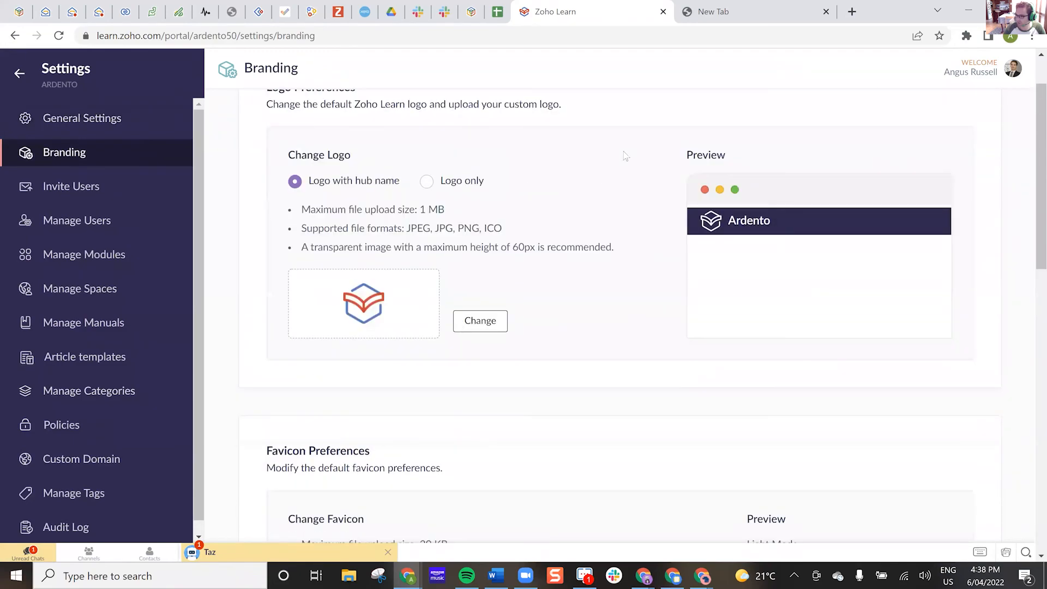
scroll(627, 154, up, 1)
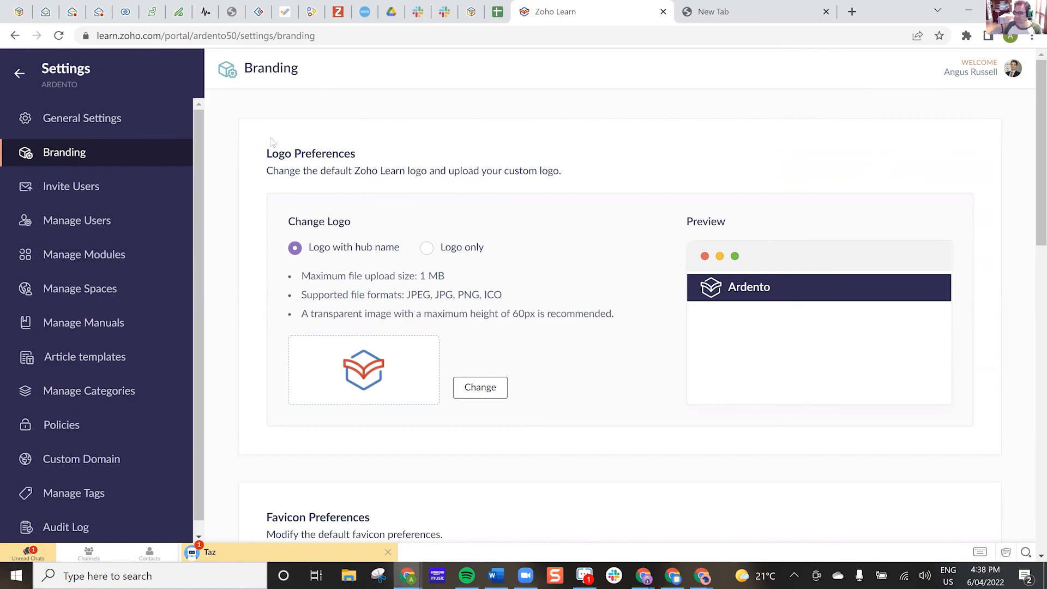
click(19, 73)
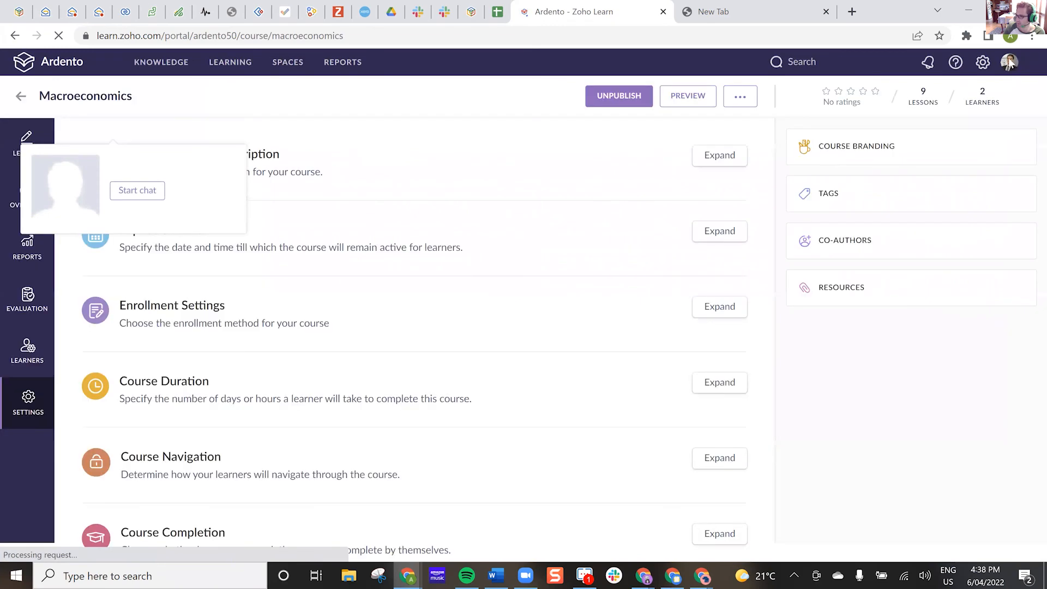
Step: View the account options, open My Hubs, and return to the Macroeconomics course
click(1008, 62)
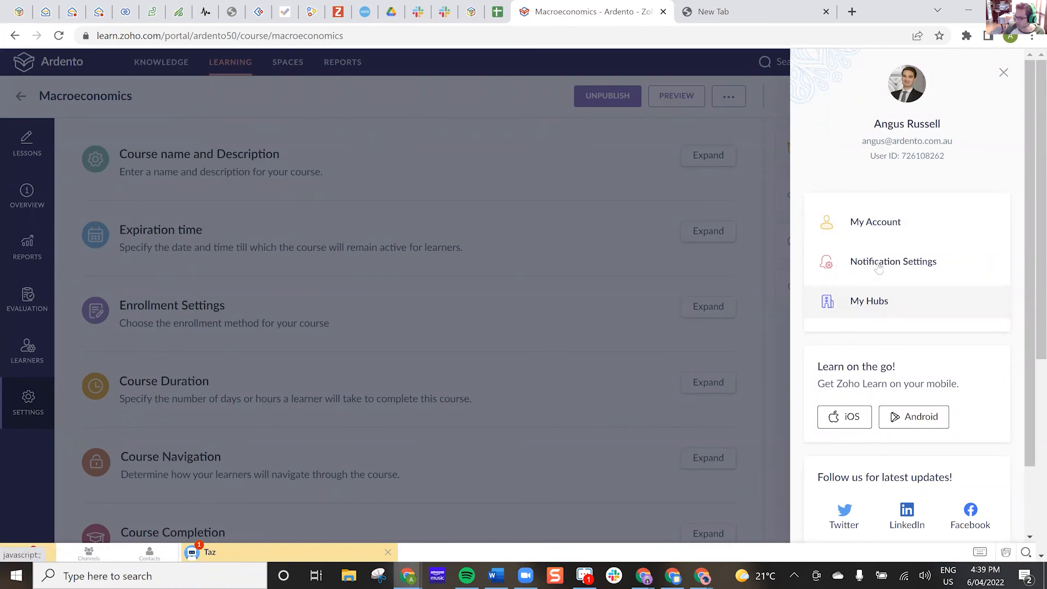
click(889, 301)
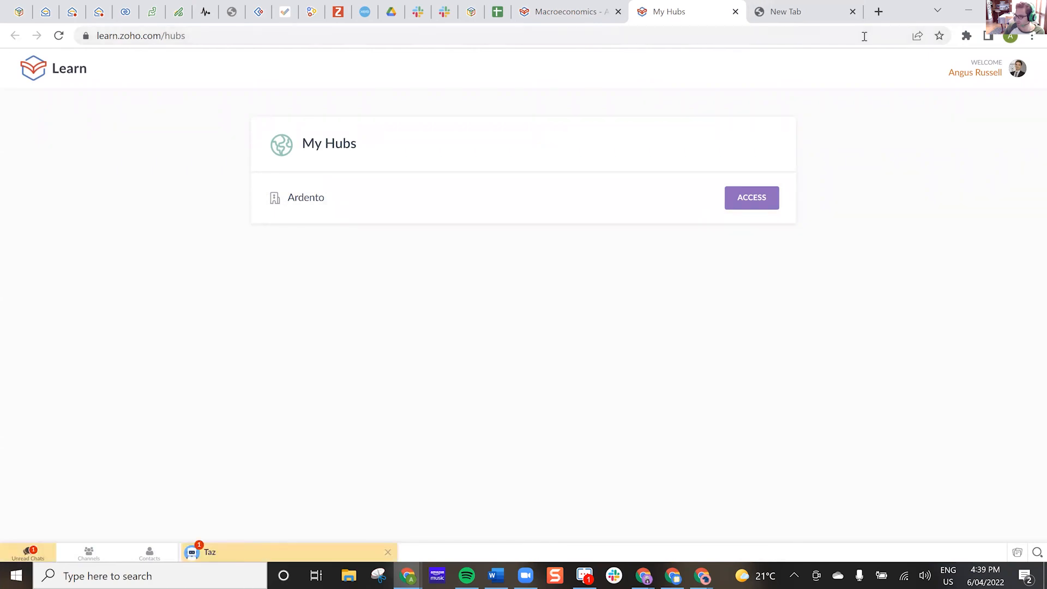
click(600, 12)
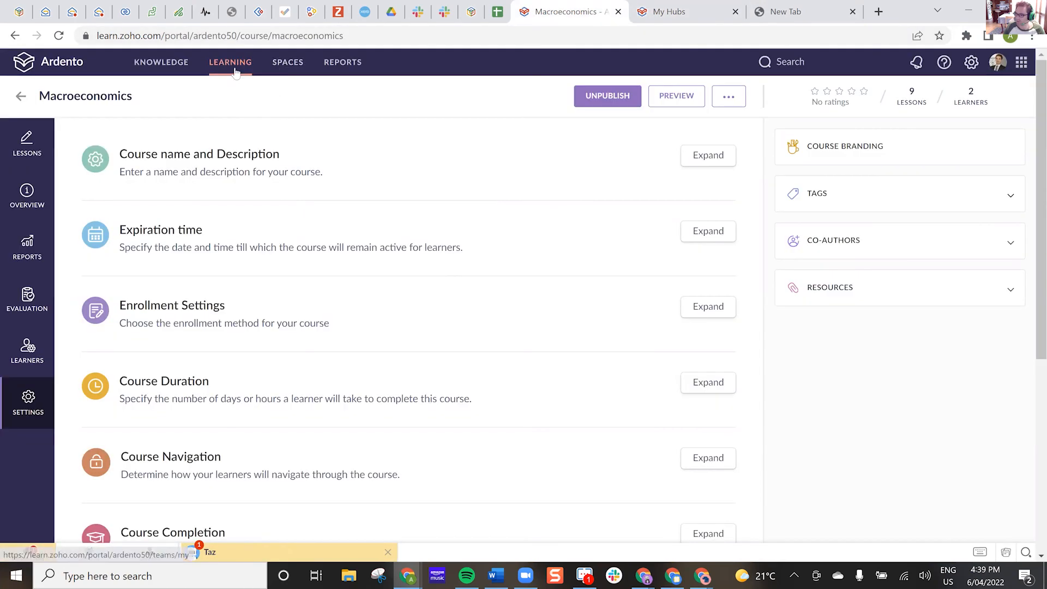
Step: Open the "How to submit assignments" manual in the Economics Space
click(287, 62)
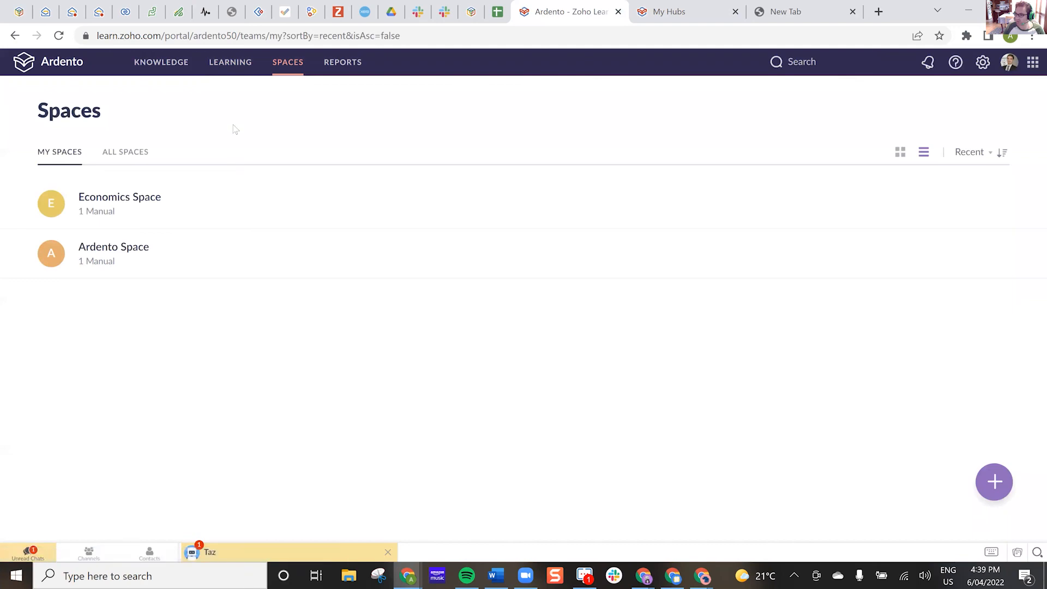
click(100, 205)
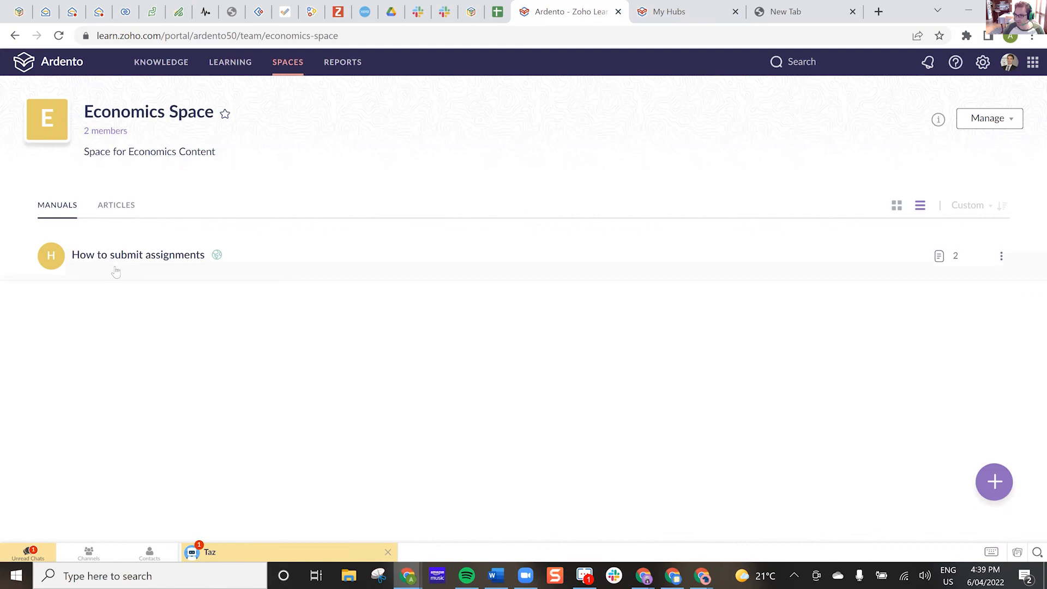
click(115, 264)
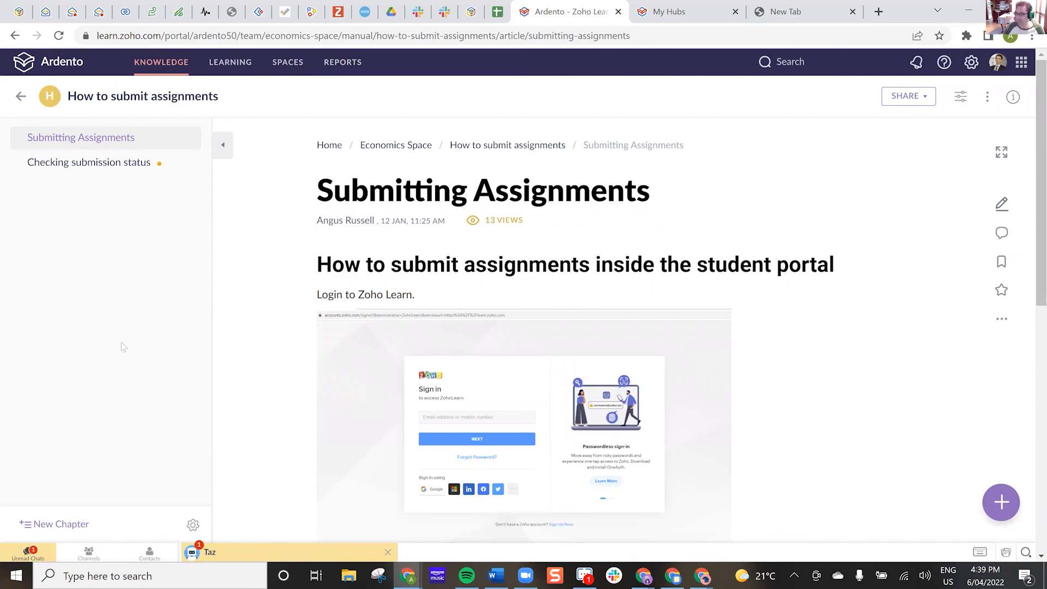
Step: Create an article in the manual from the custom template Basic Article Outline, keeping the suggested name
click(1002, 501)
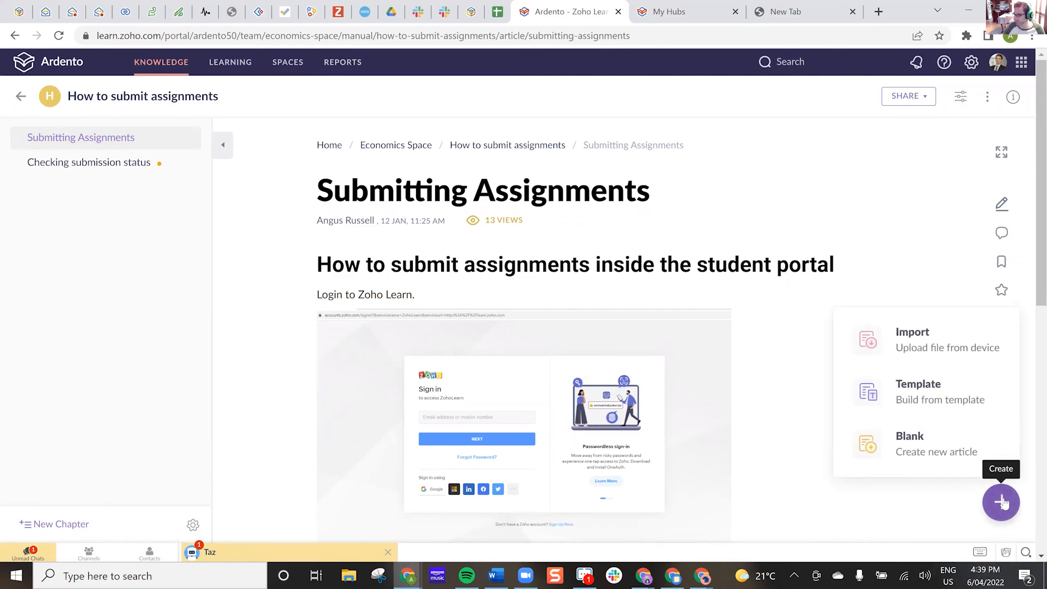
click(921, 397)
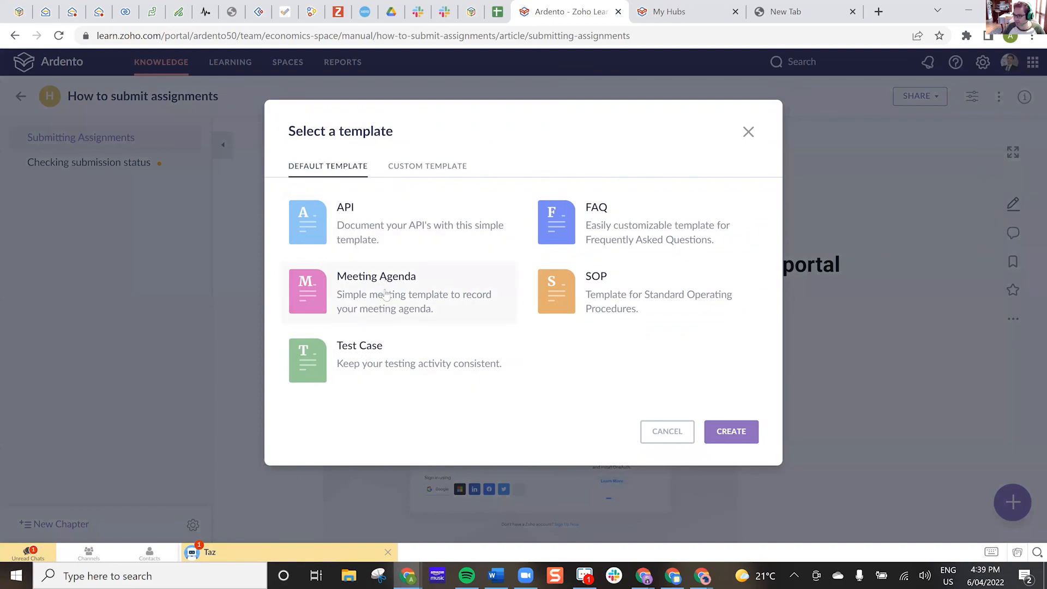
click(435, 170)
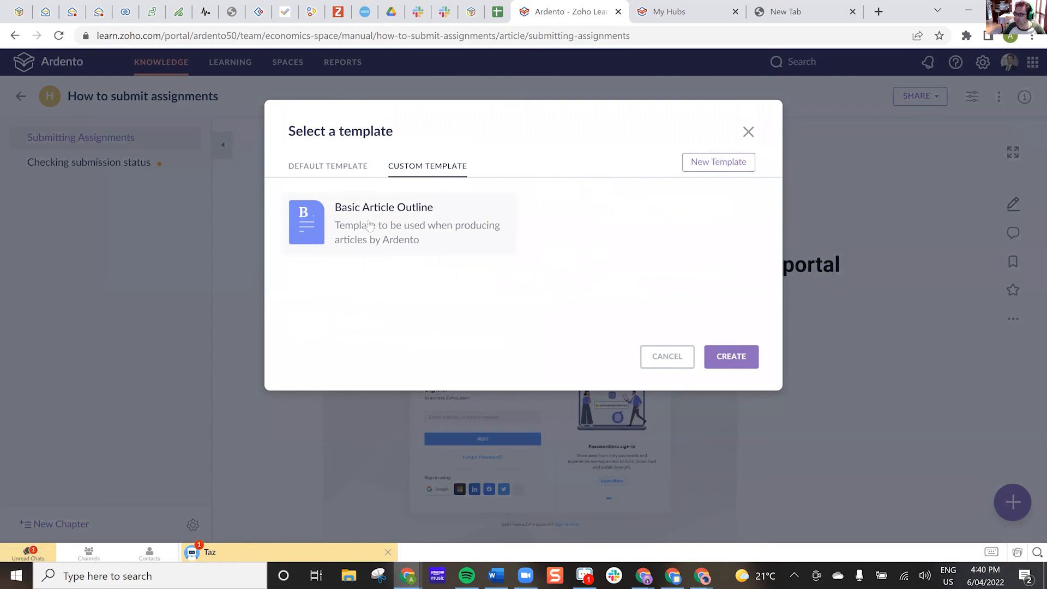
click(343, 218)
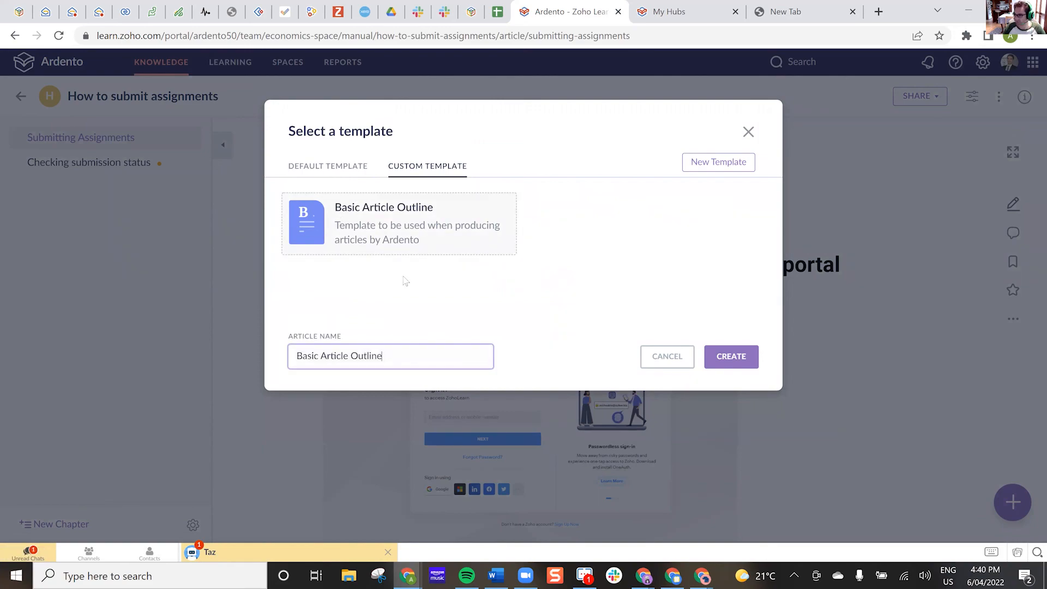
click(731, 357)
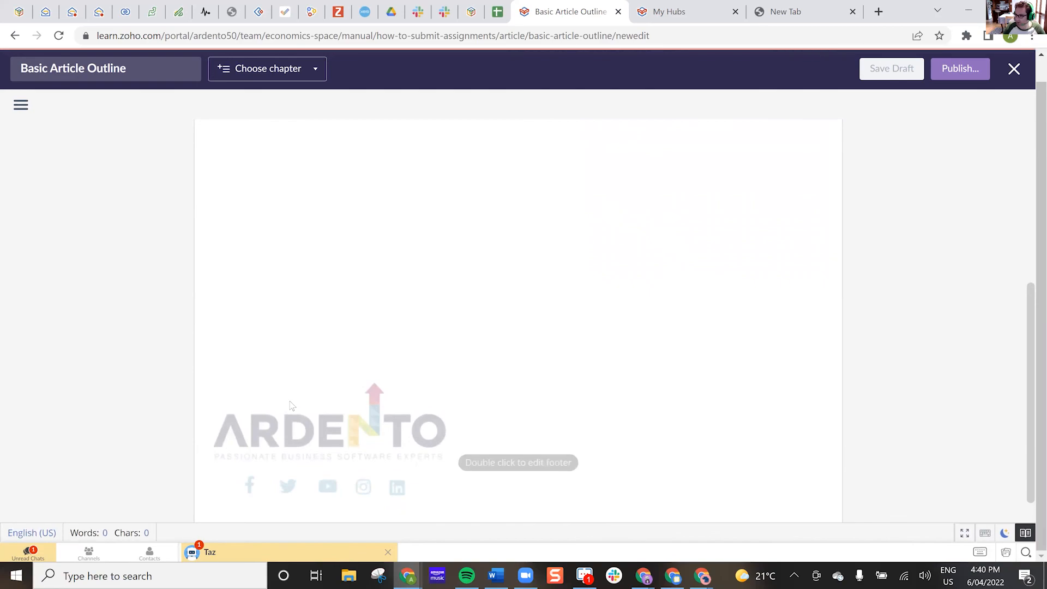
Step: Check the new article's templated header and footer, and leave the editor for the Economics Space
scroll(262, 480, down, 1)
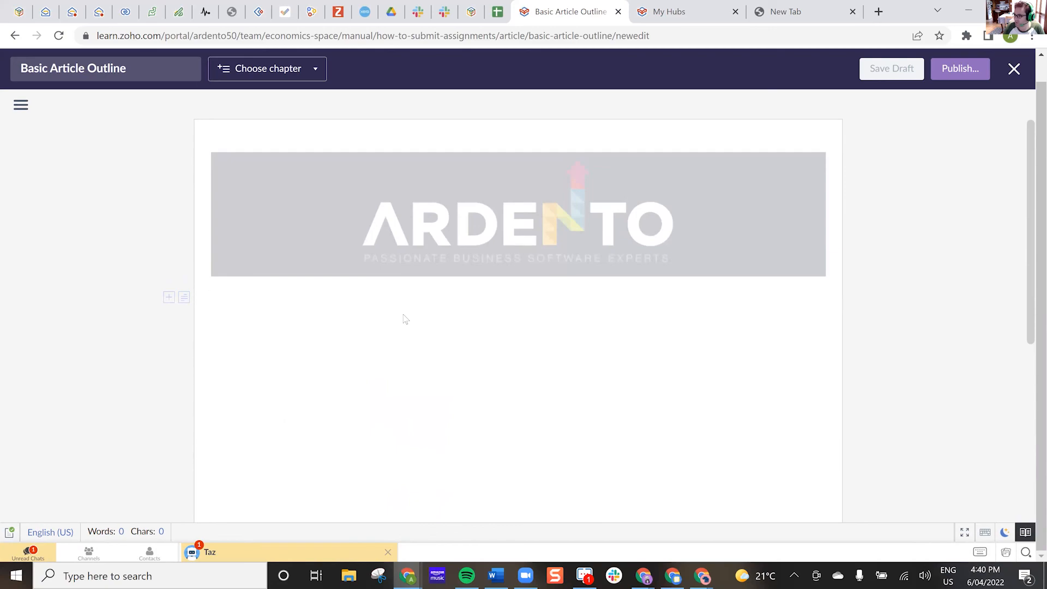
click(1013, 70)
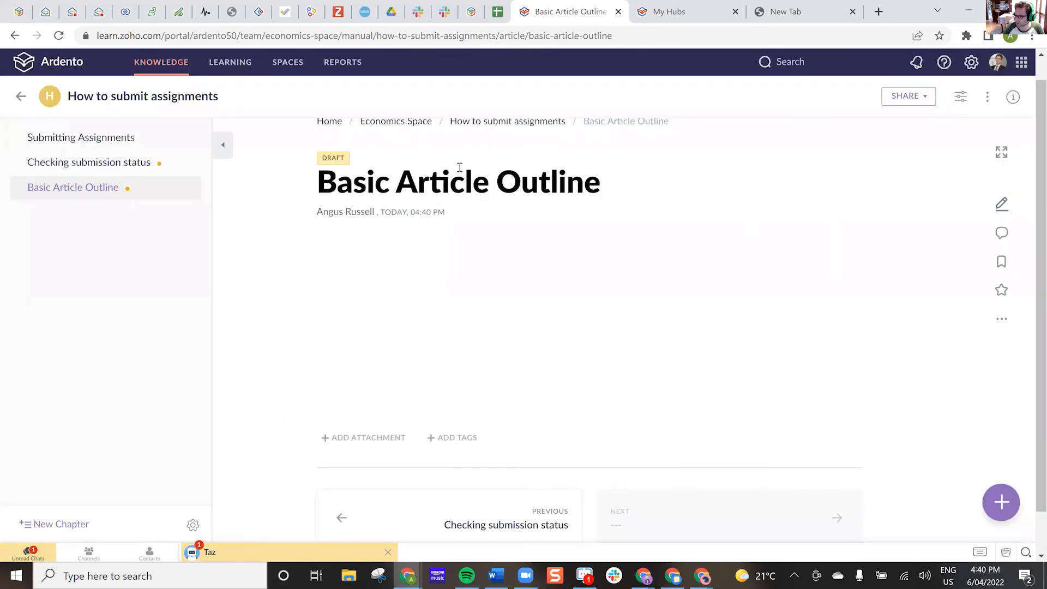
click(371, 121)
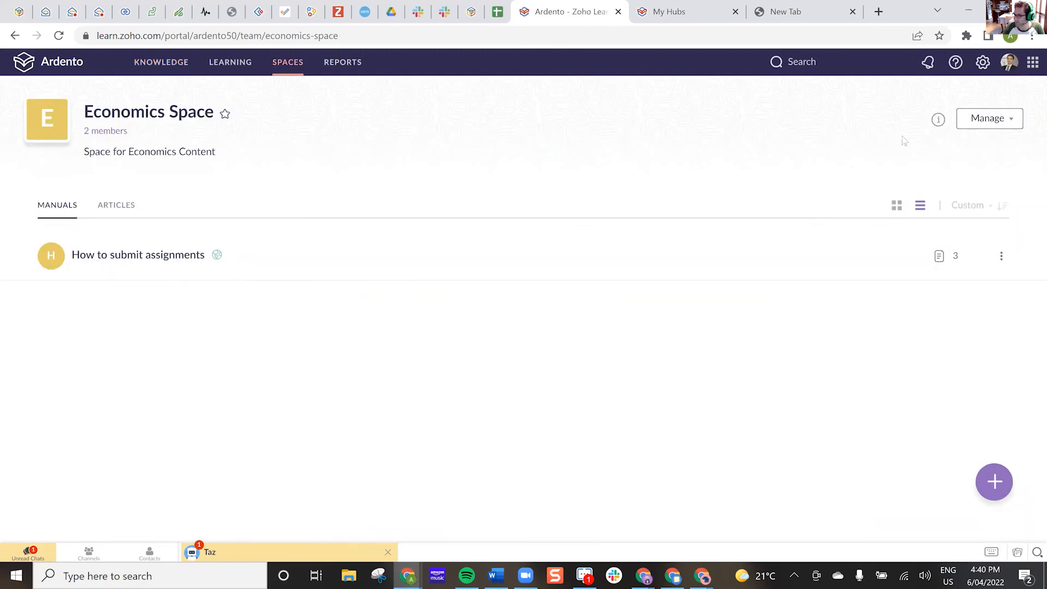